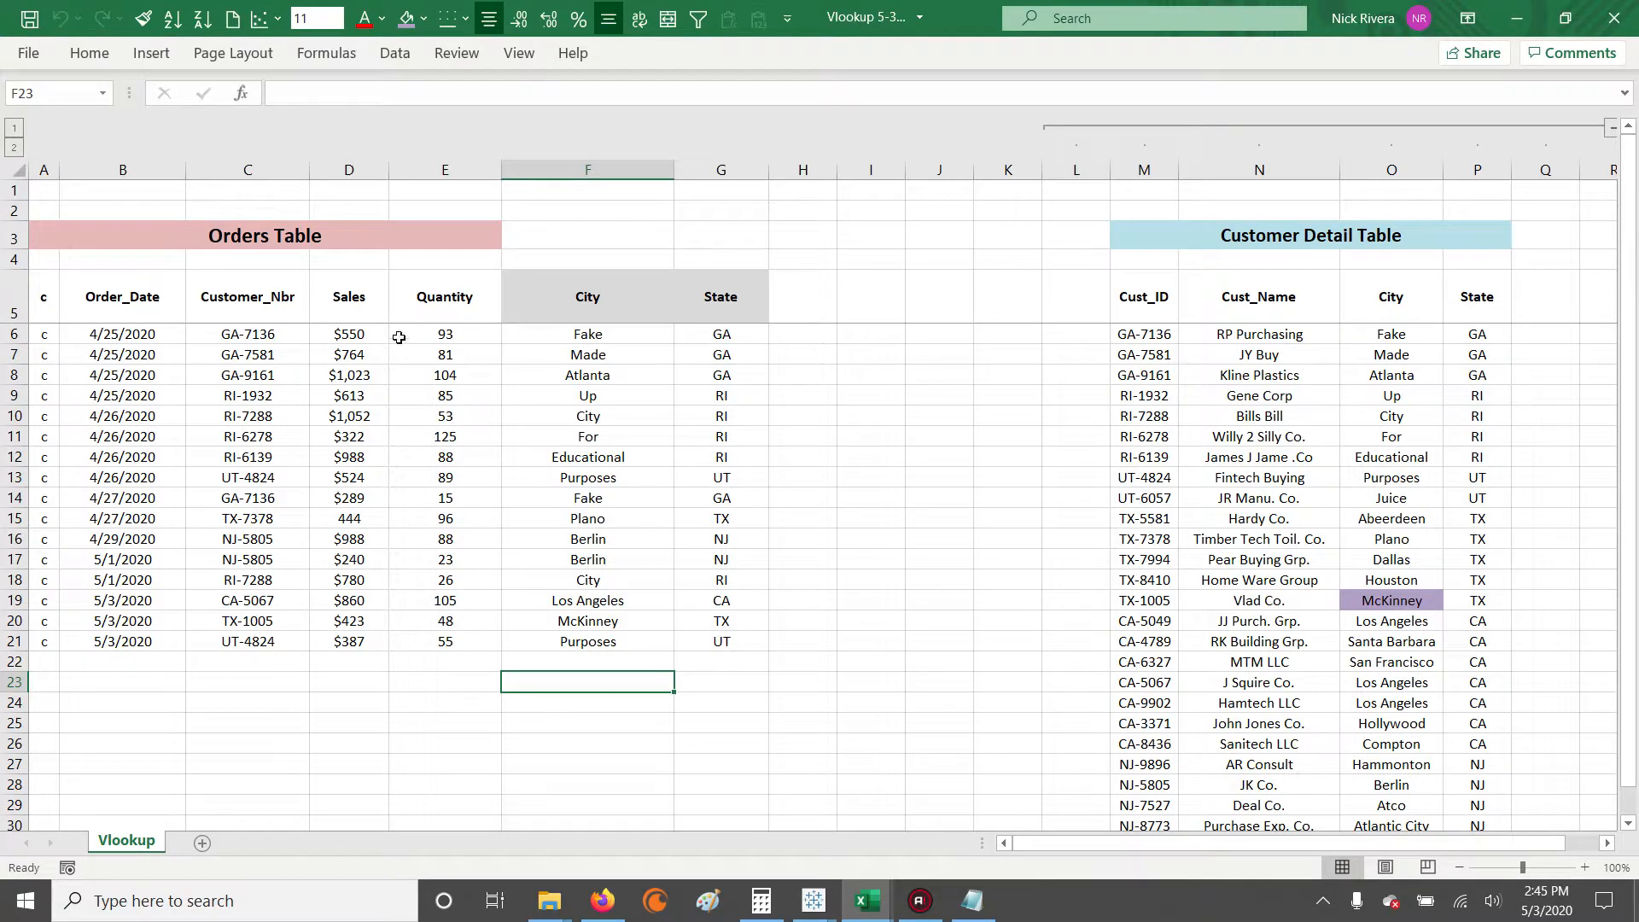
- Collapse the column group that holds the Customer Detail Table
{"action": "left_click_drag", "start_coordinate": [54, 235], "coordinate": [1505, 689]}
{"action": "left_click", "coordinate": [1286, 495]}
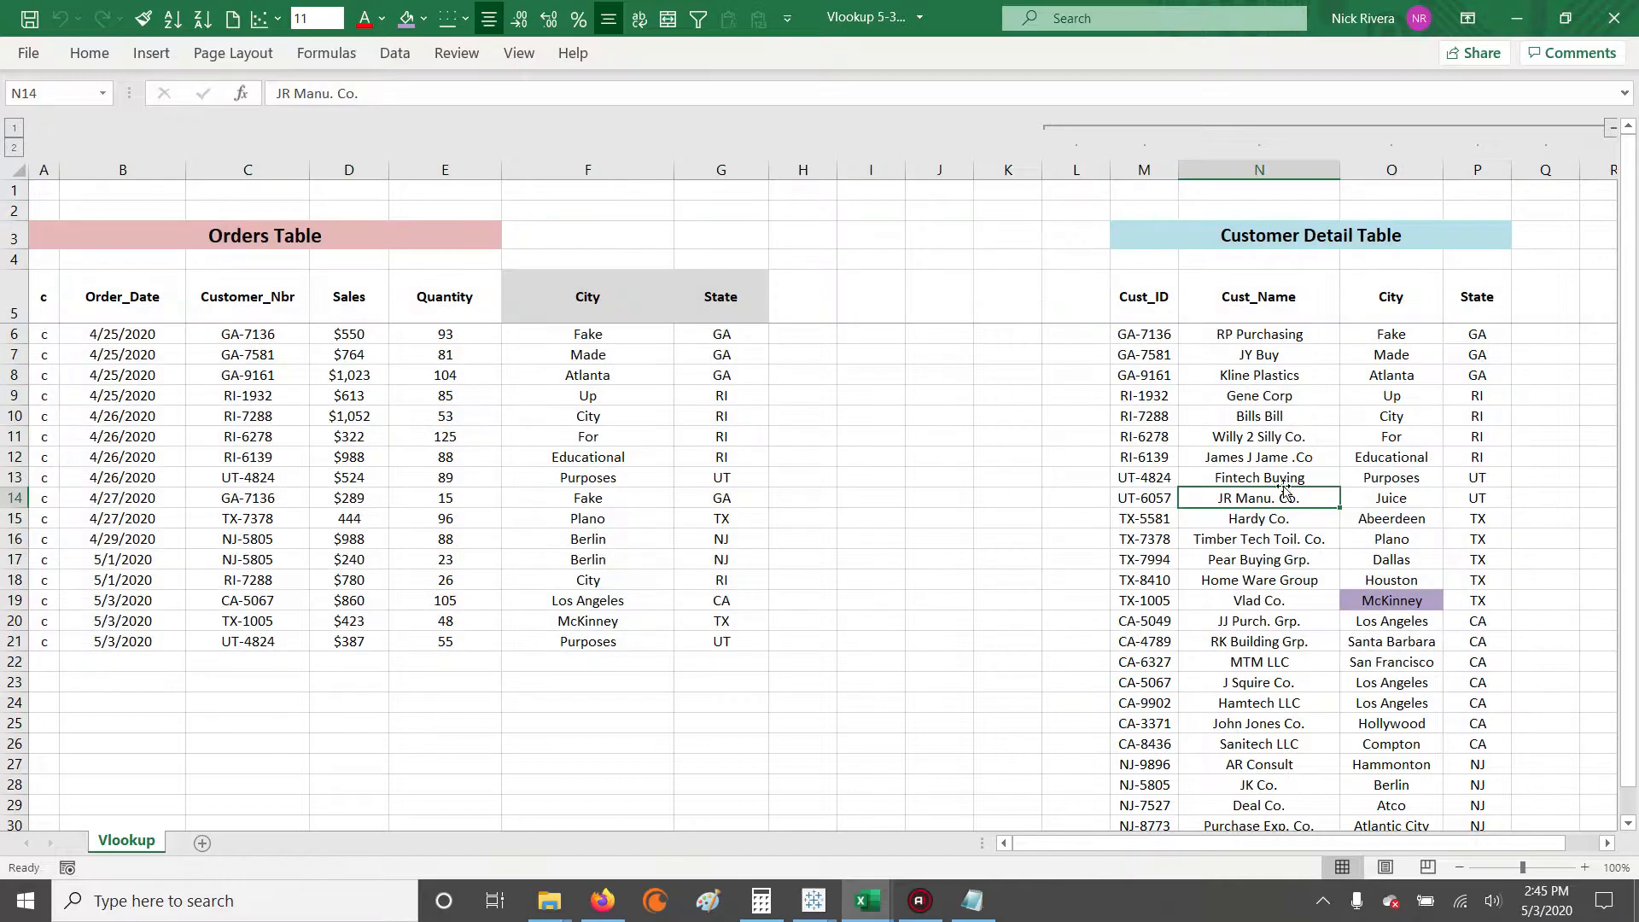
{"action": "left_click", "coordinate": [1124, 128]}
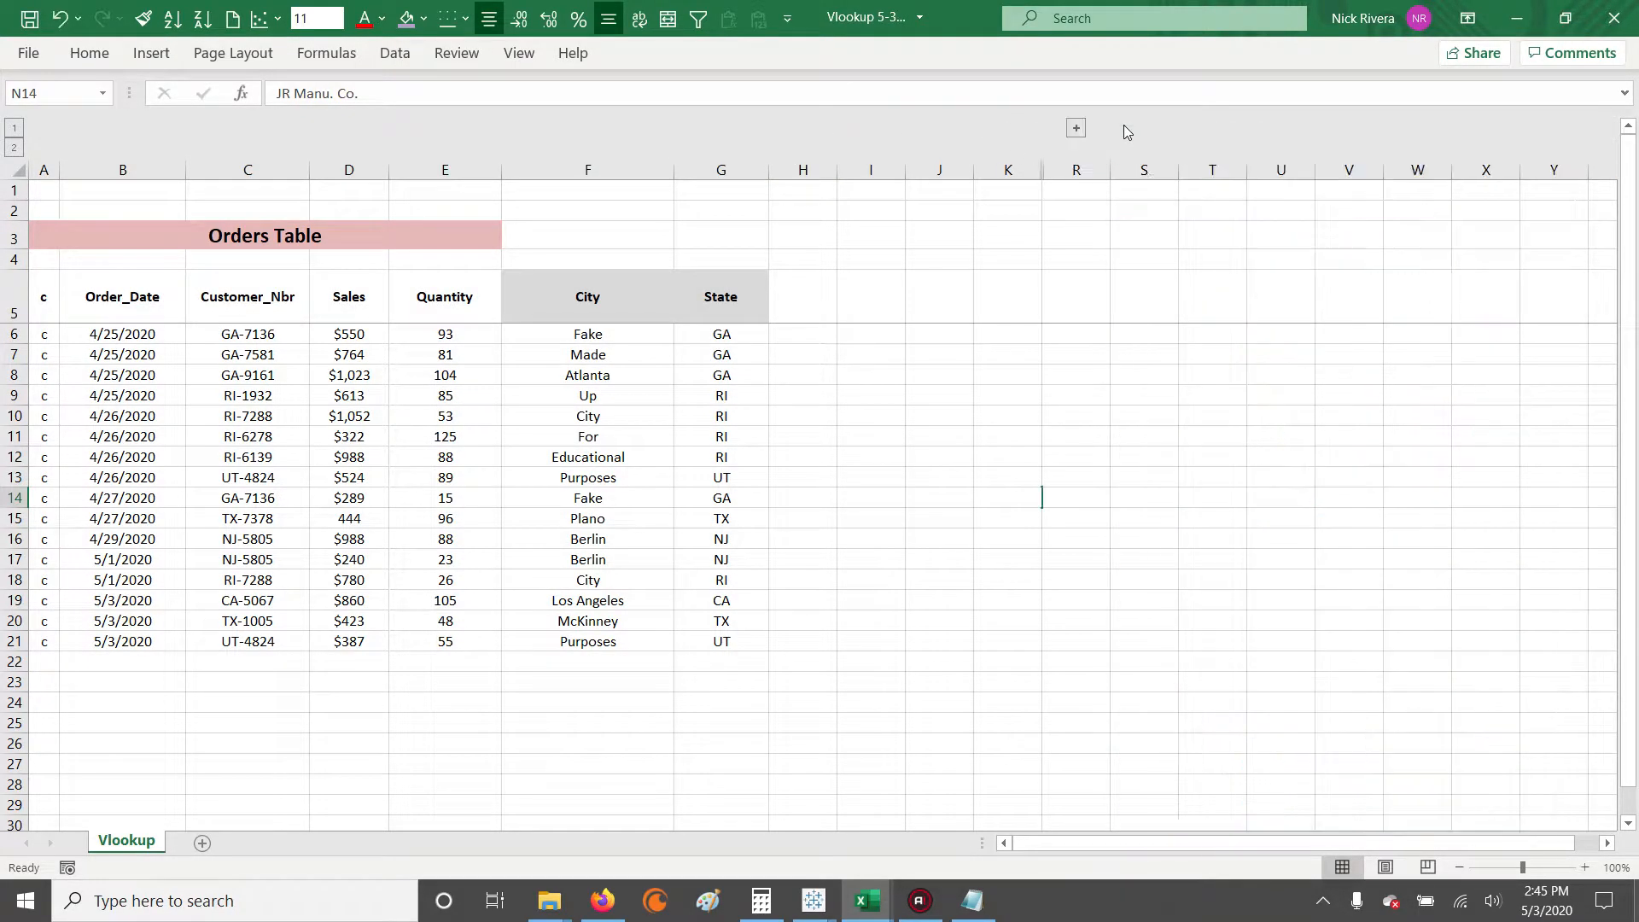
- Copy the orders data with its headers, A5:G21, and paste it at cell B4 of a new sheet
{"action": "left_click_drag", "start_coordinate": [52, 284], "coordinate": [712, 635]}
{"action": "key", "text": "ctrl+c"}
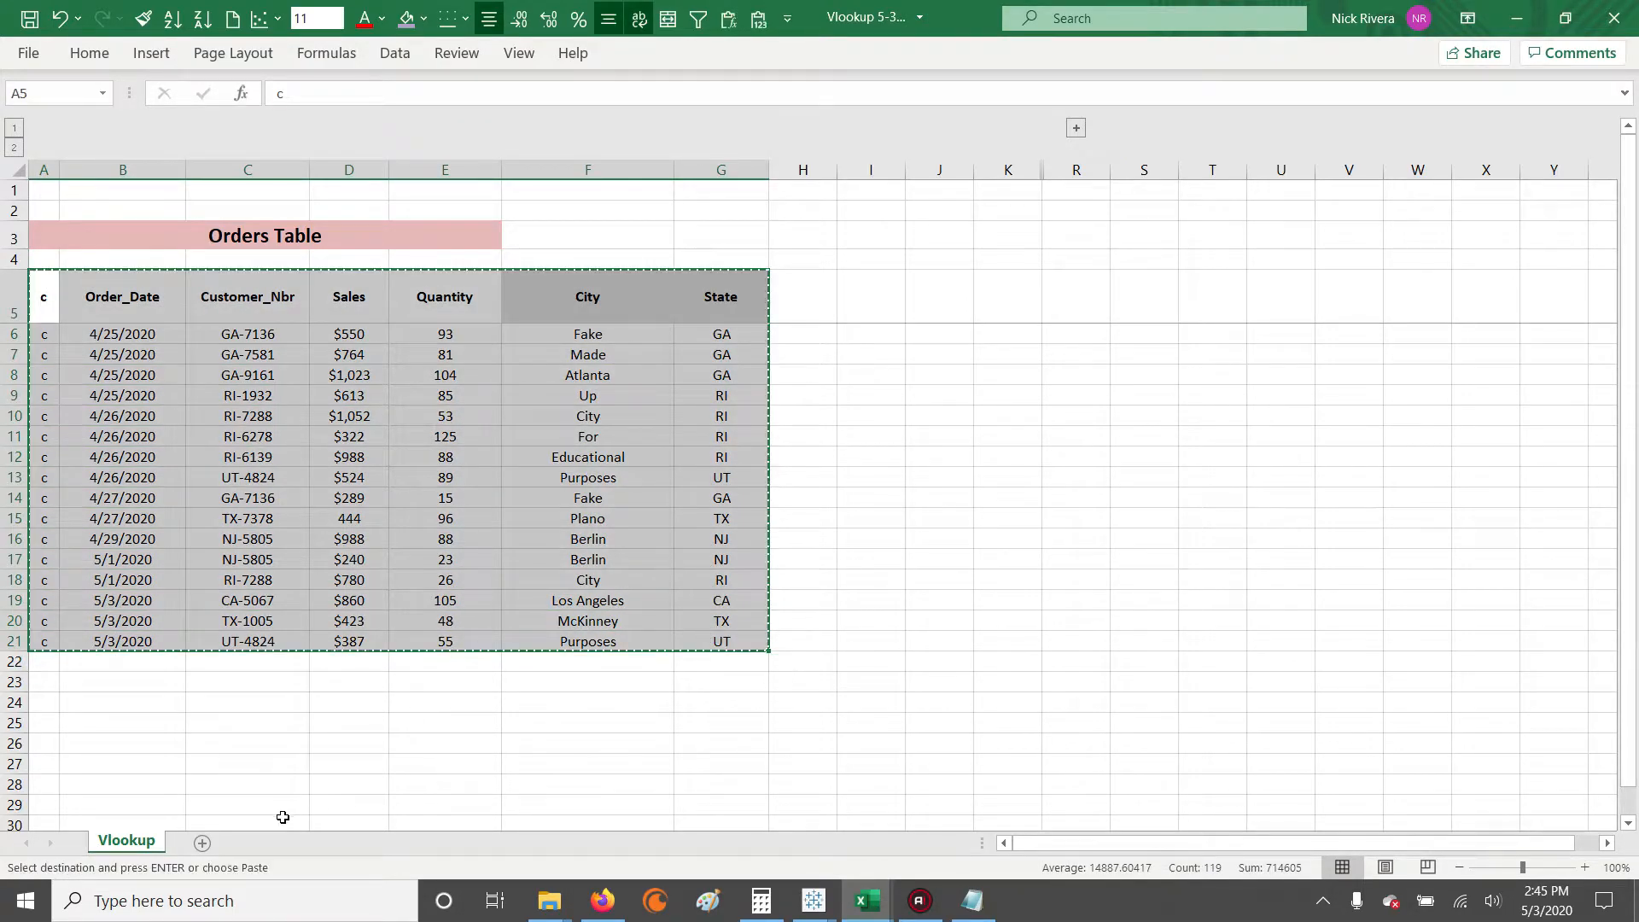
{"action": "left_click", "coordinate": [201, 843]}
{"action": "left_click", "coordinate": [149, 204]}
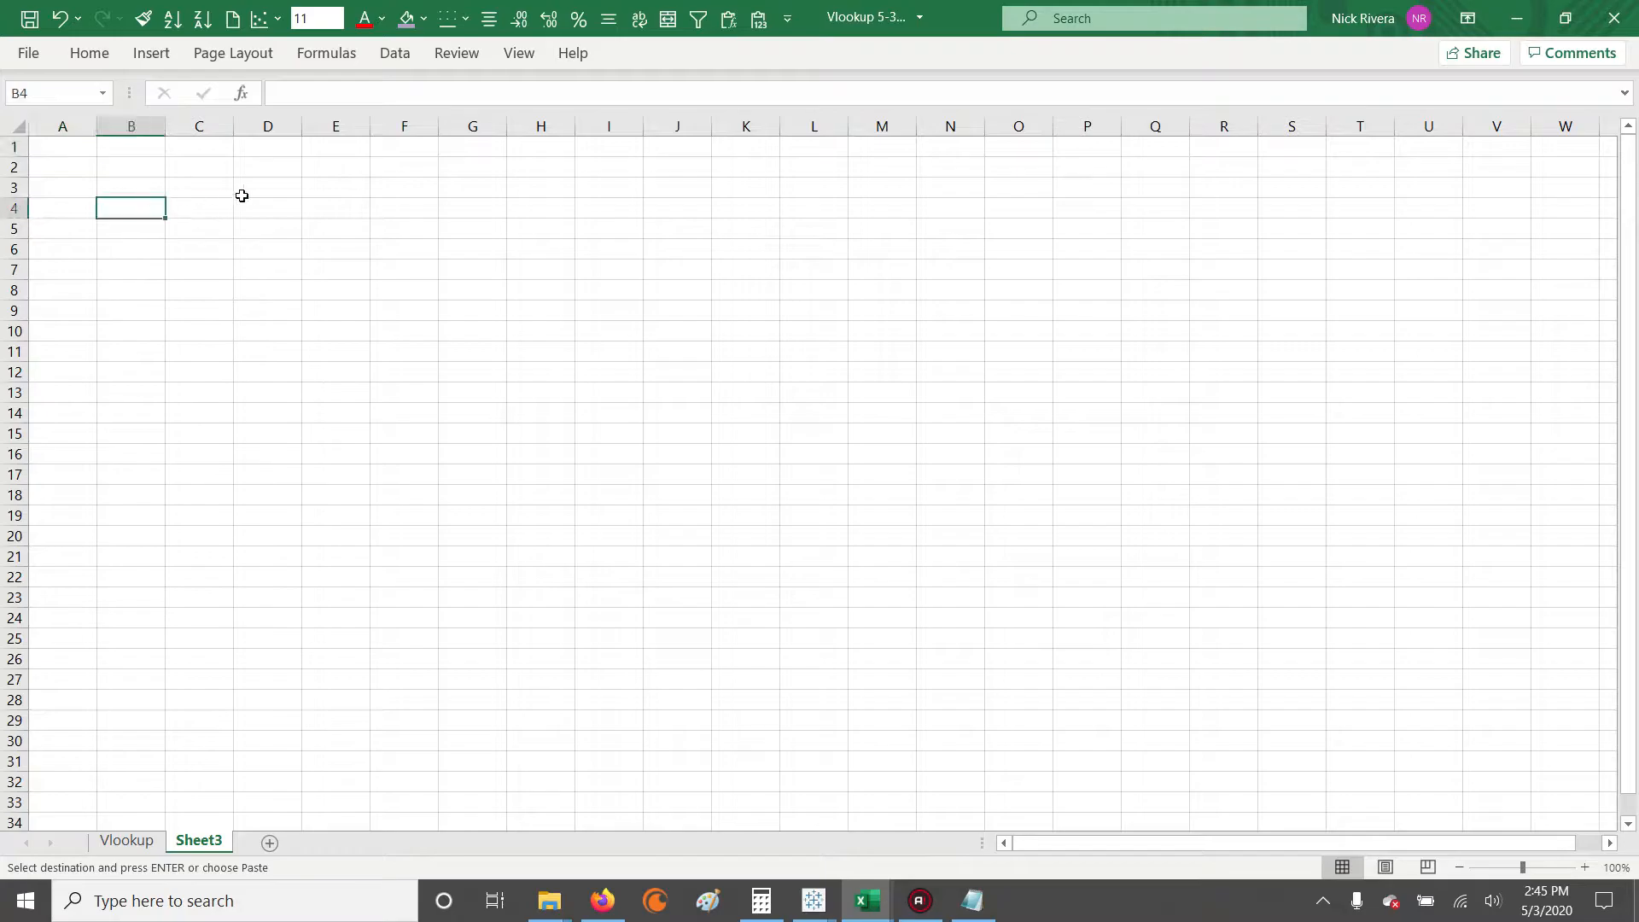
{"action": "key", "text": "ctrl+v"}
- Paste the copied orders data over B4 again as values with source formatting, replacing the City and State lookup formulas
{"action": "left_click_drag", "start_coordinate": [130, 125], "coordinate": [503, 150]}
{"action": "left_click", "coordinate": [152, 126]}
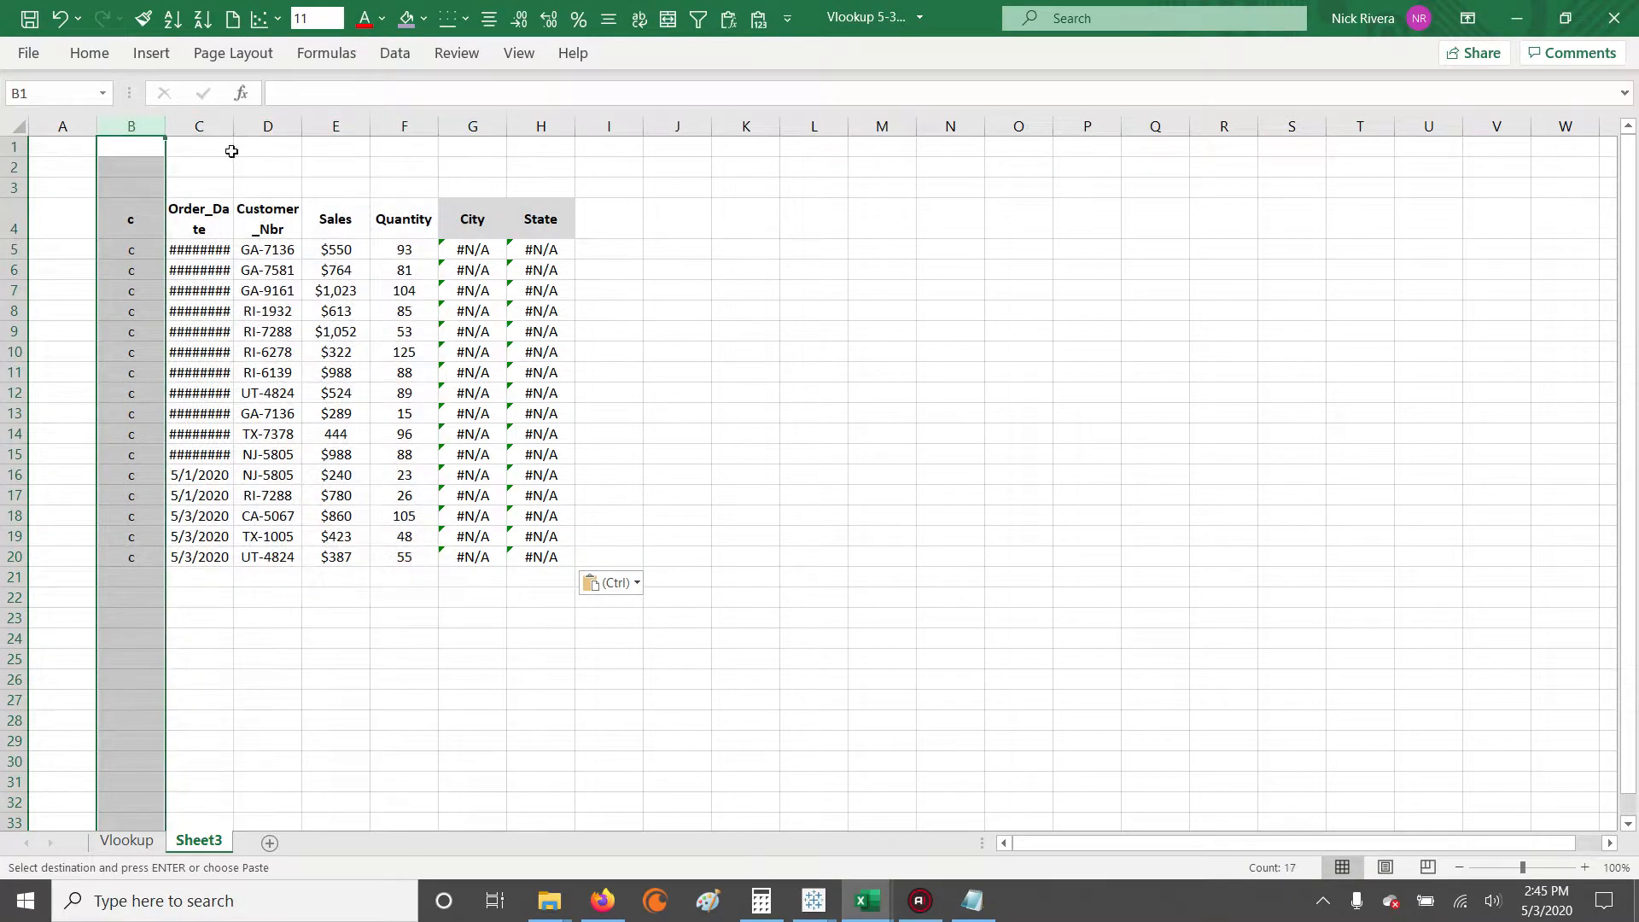
{"action": "left_click", "coordinate": [131, 219]}
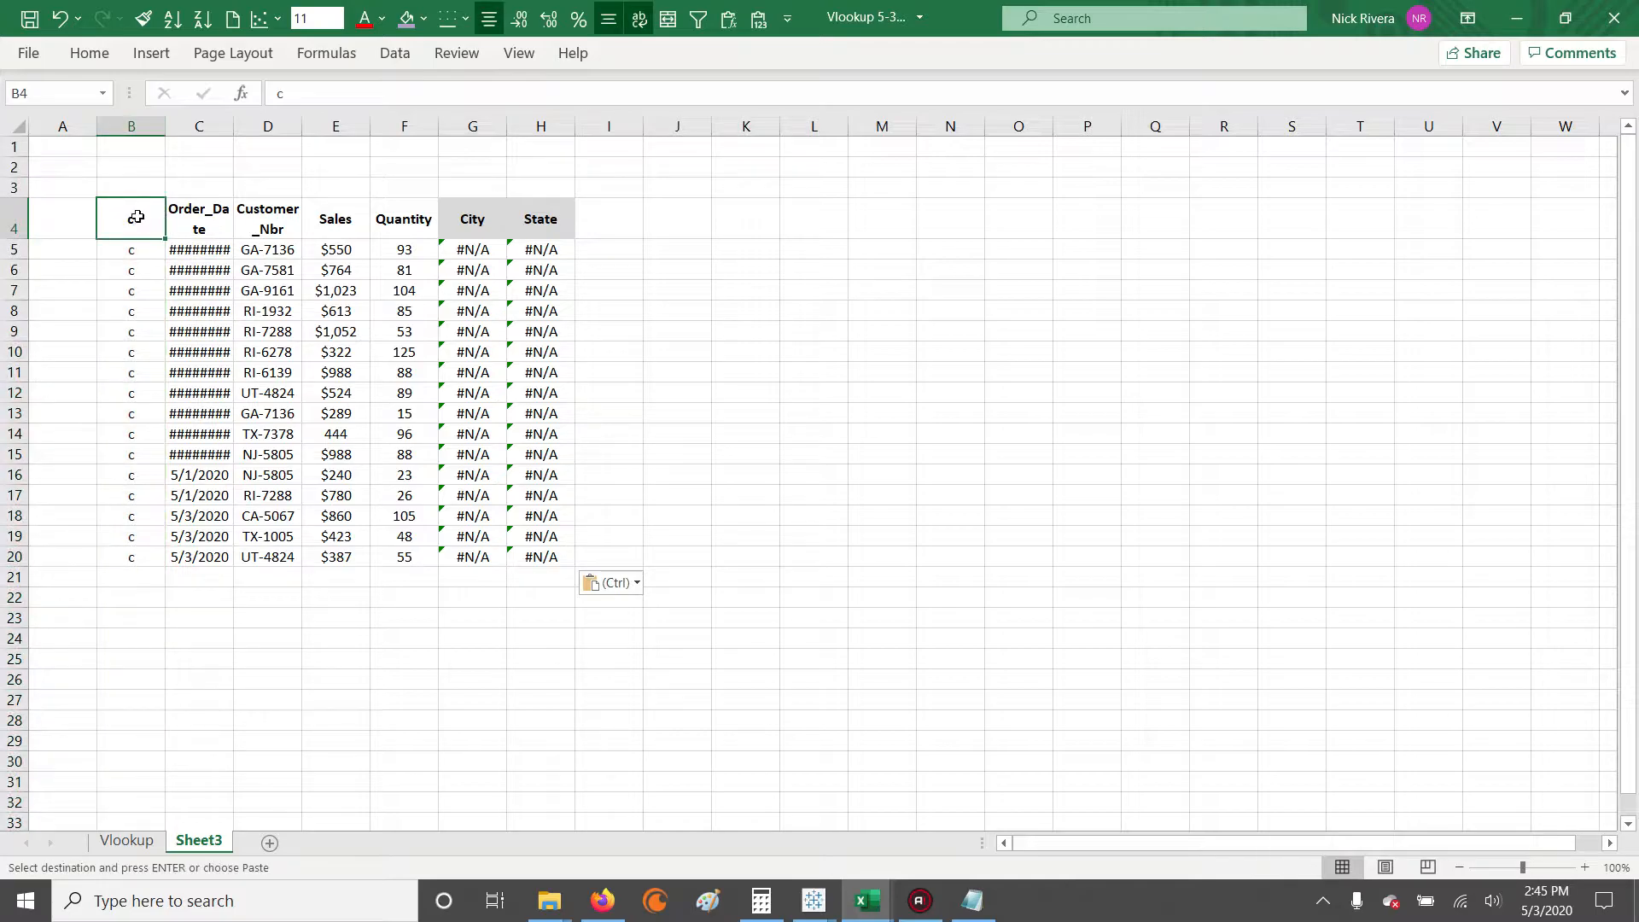
{"action": "right_click", "coordinate": [135, 218]}
{"action": "mouse_move", "coordinate": [358, 365]}
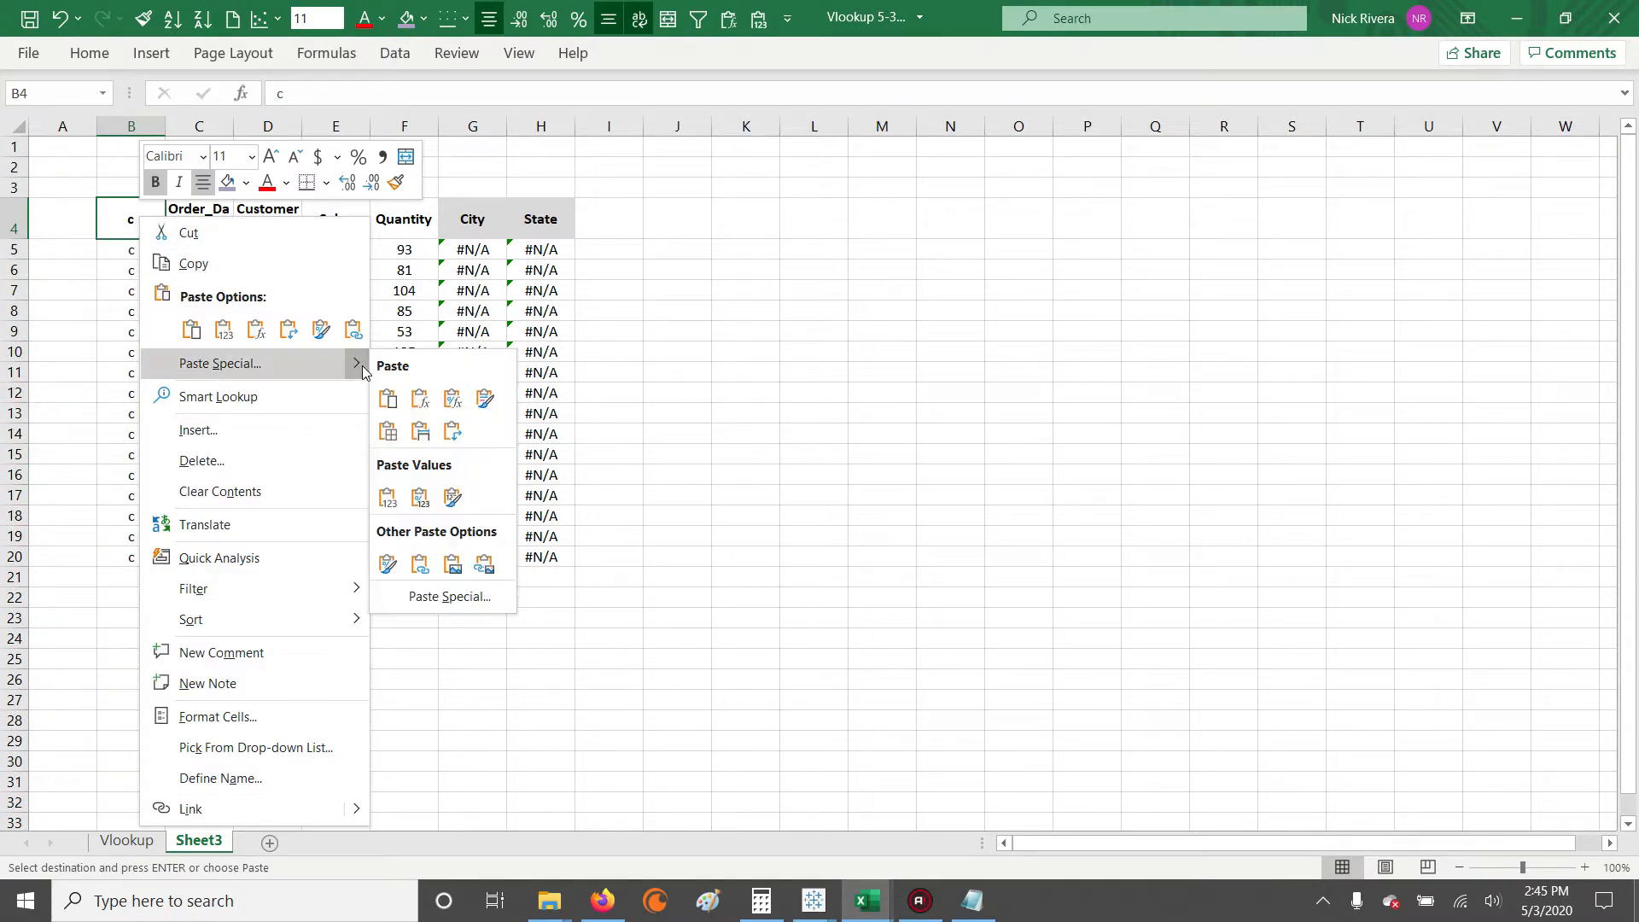
{"action": "left_click", "coordinate": [453, 495]}
{"action": "left_click", "coordinate": [472, 332]}
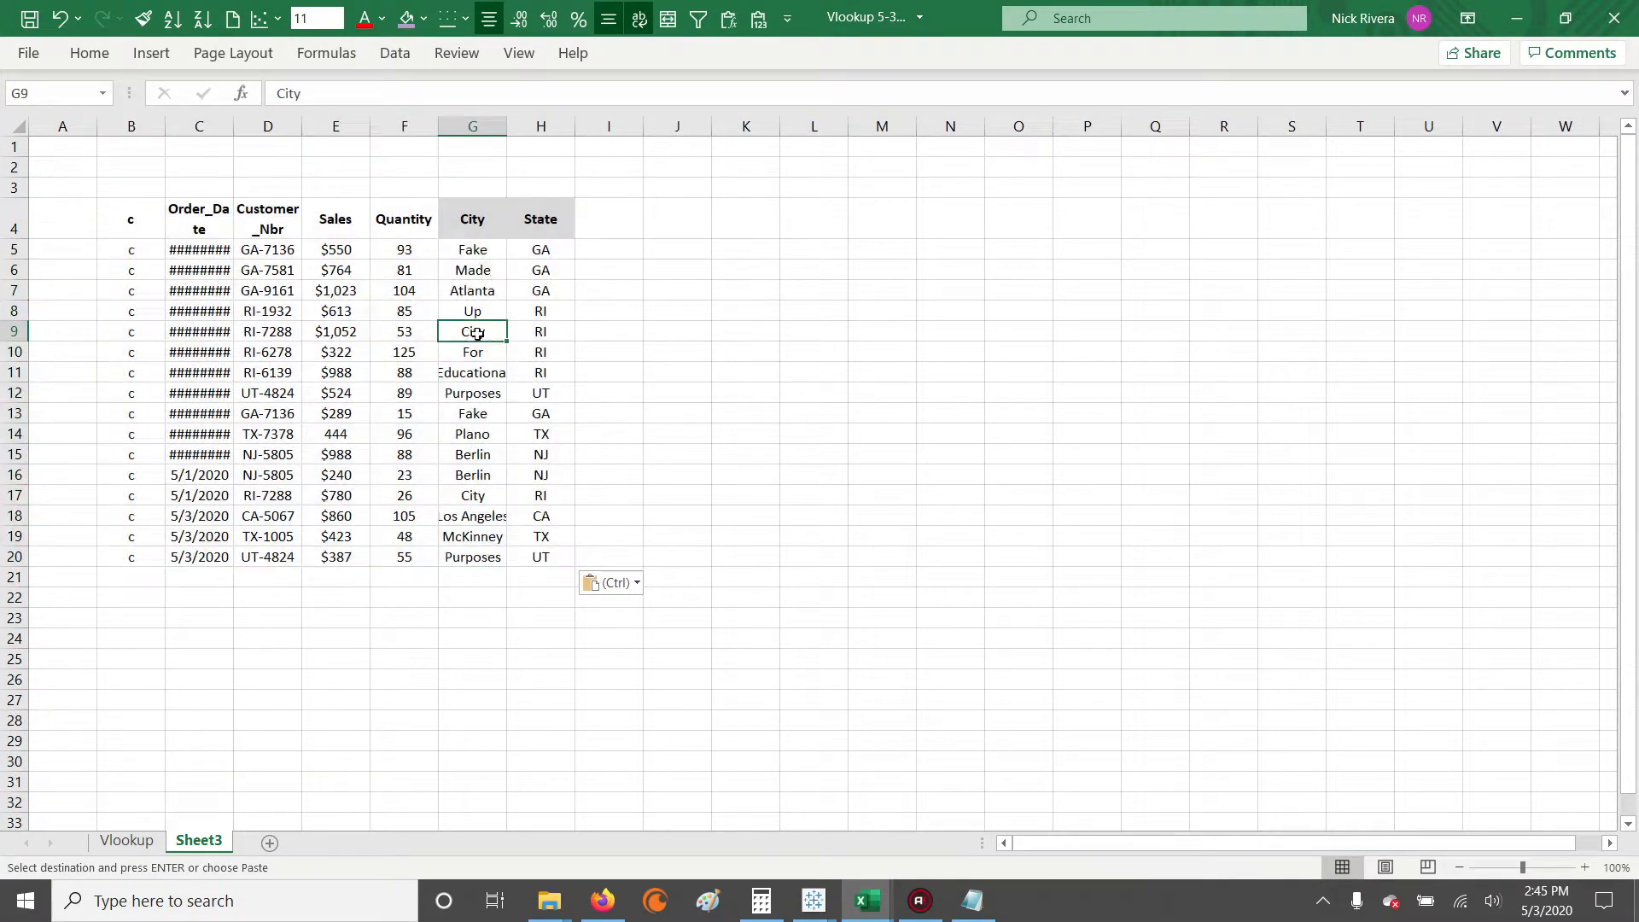
- Widen the Order_Date, Customer_Nbr and Sales columns to fit their headers and entries
{"action": "double_click", "coordinate": [234, 124]}
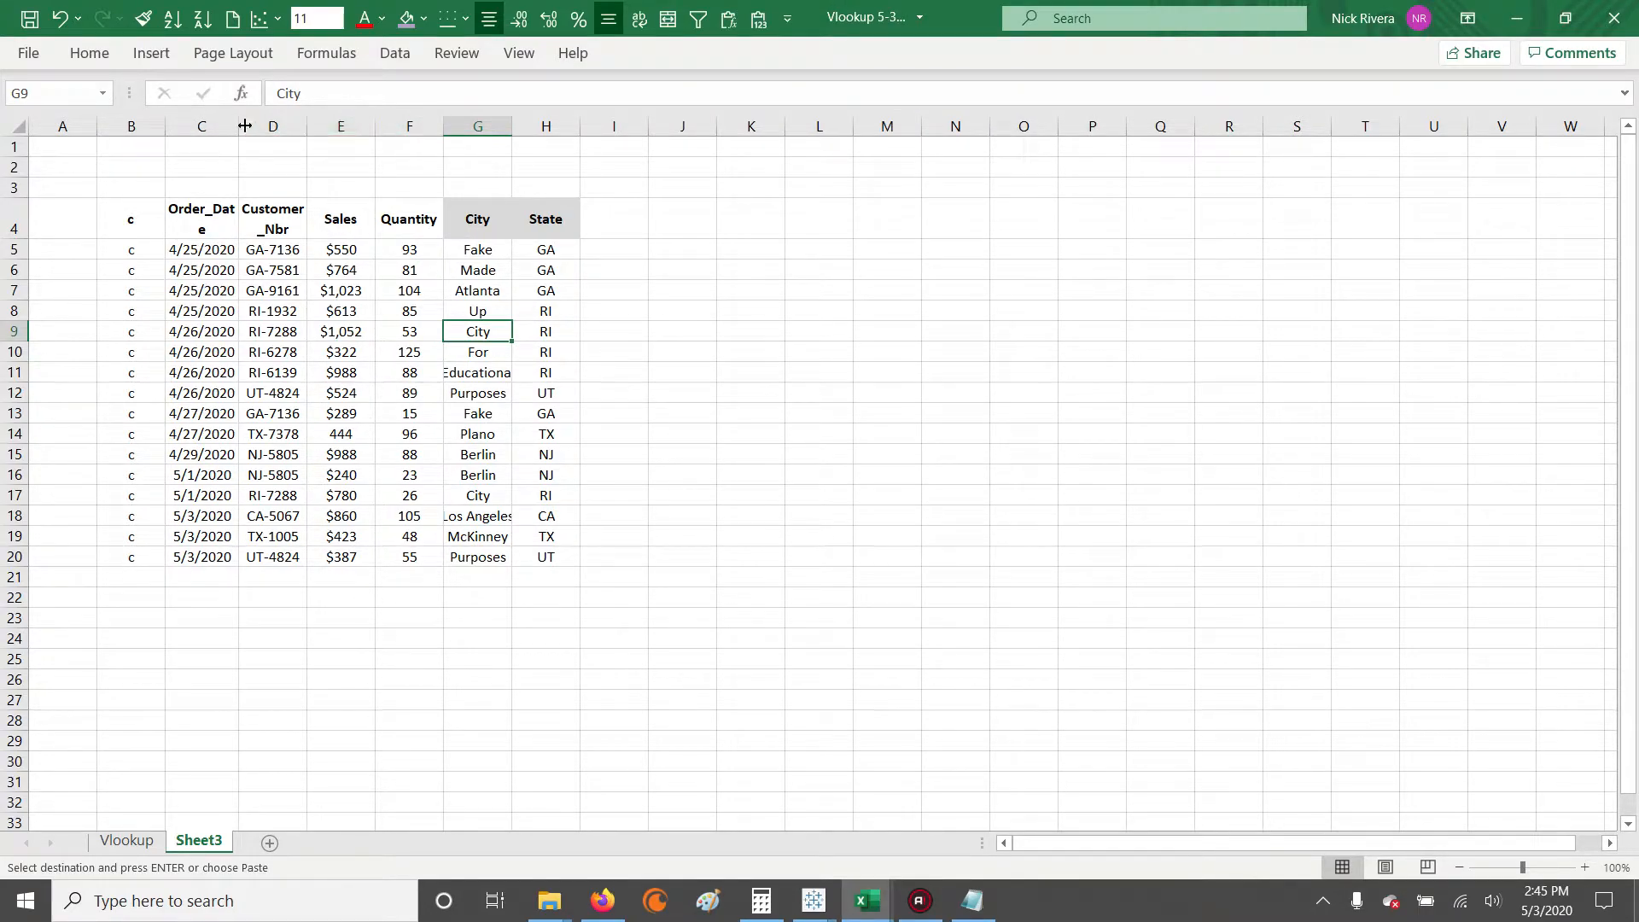
{"action": "double_click", "coordinate": [366, 126]}
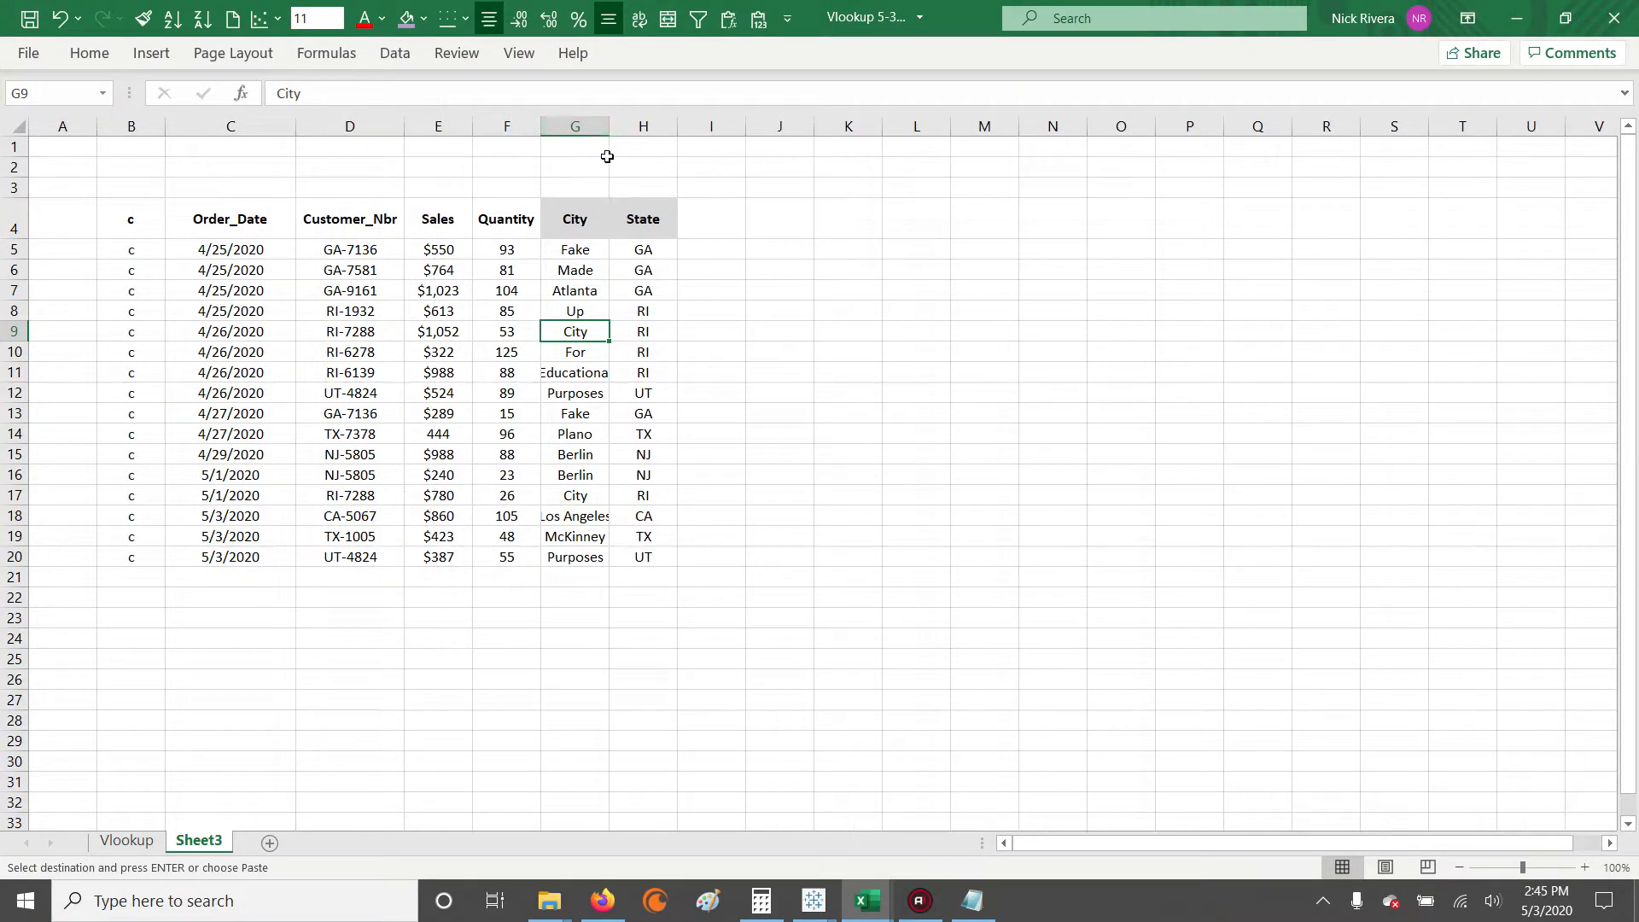
{"action": "left_click_drag", "start_coordinate": [200, 219], "coordinate": [674, 564]}
{"action": "left_click_drag", "start_coordinate": [570, 208], "coordinate": [666, 553]}
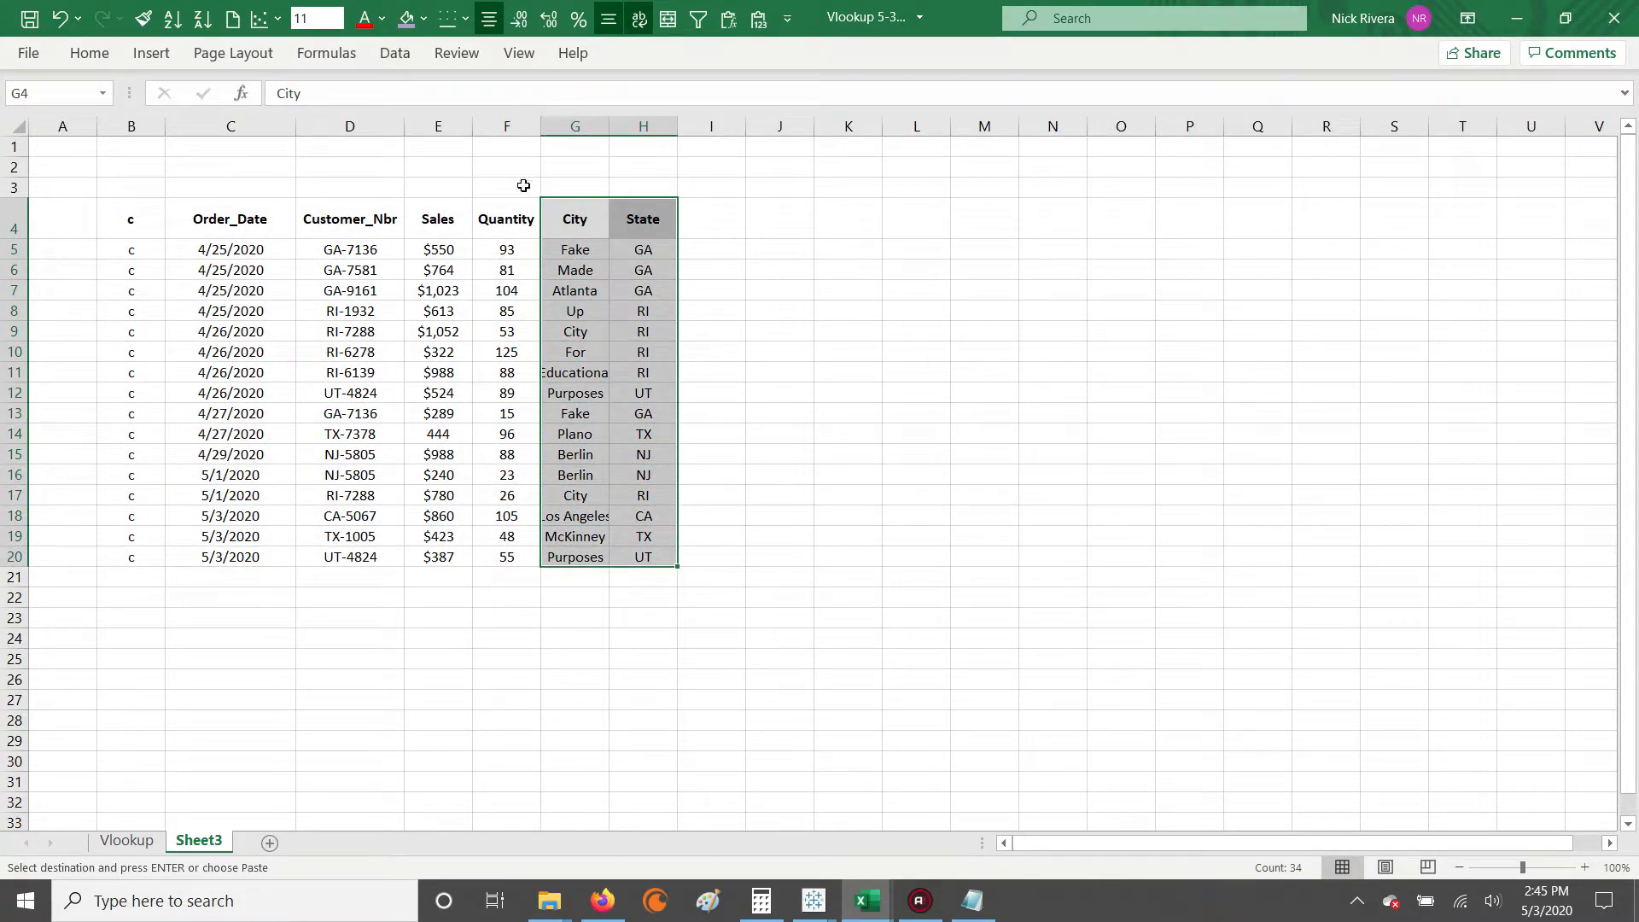
{"action": "left_click", "coordinate": [497, 185]}
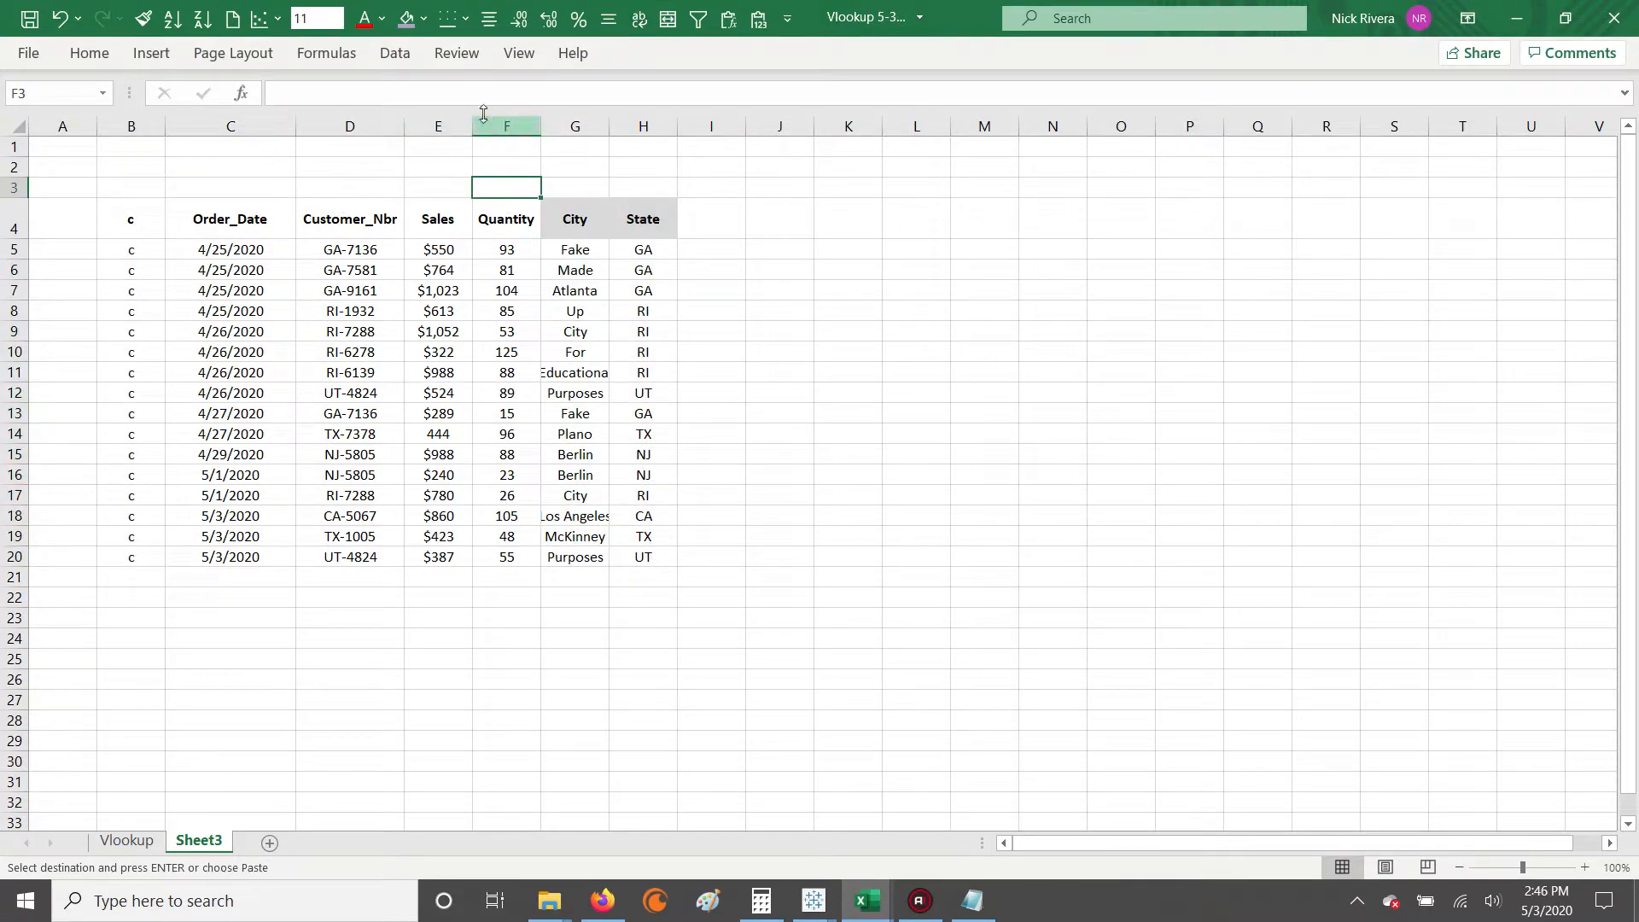
{"action": "left_click_drag", "start_coordinate": [472, 125], "coordinate": [500, 125]}
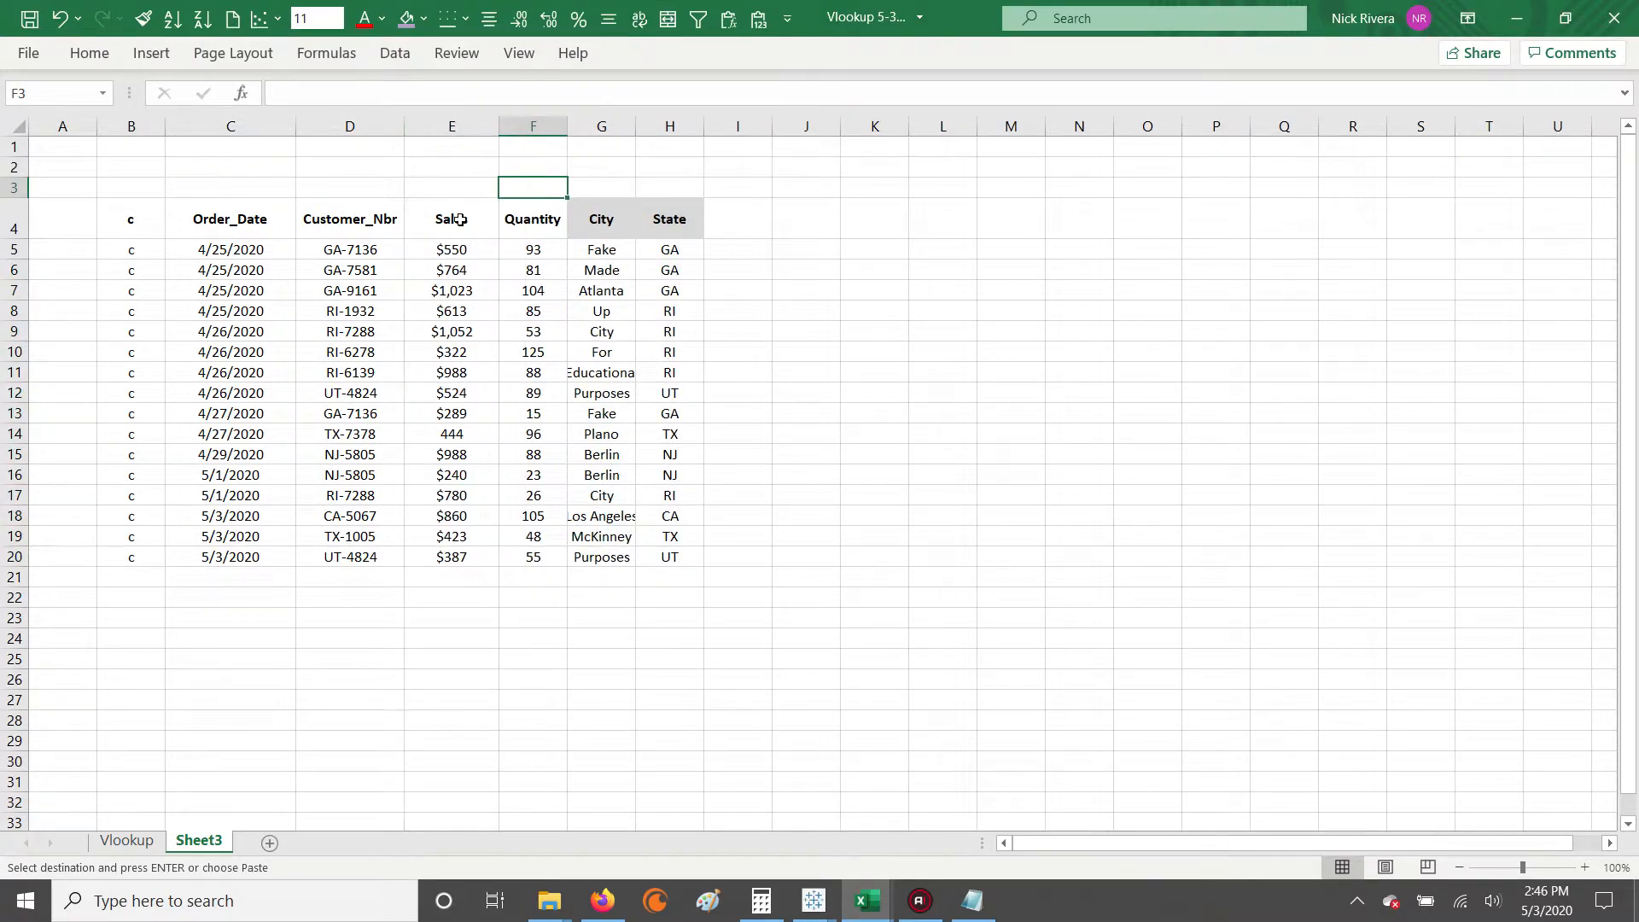
- Fill the Sales header cell E4 with yellow
{"action": "left_click", "coordinate": [459, 220]}
{"action": "left_click", "coordinate": [425, 19]}
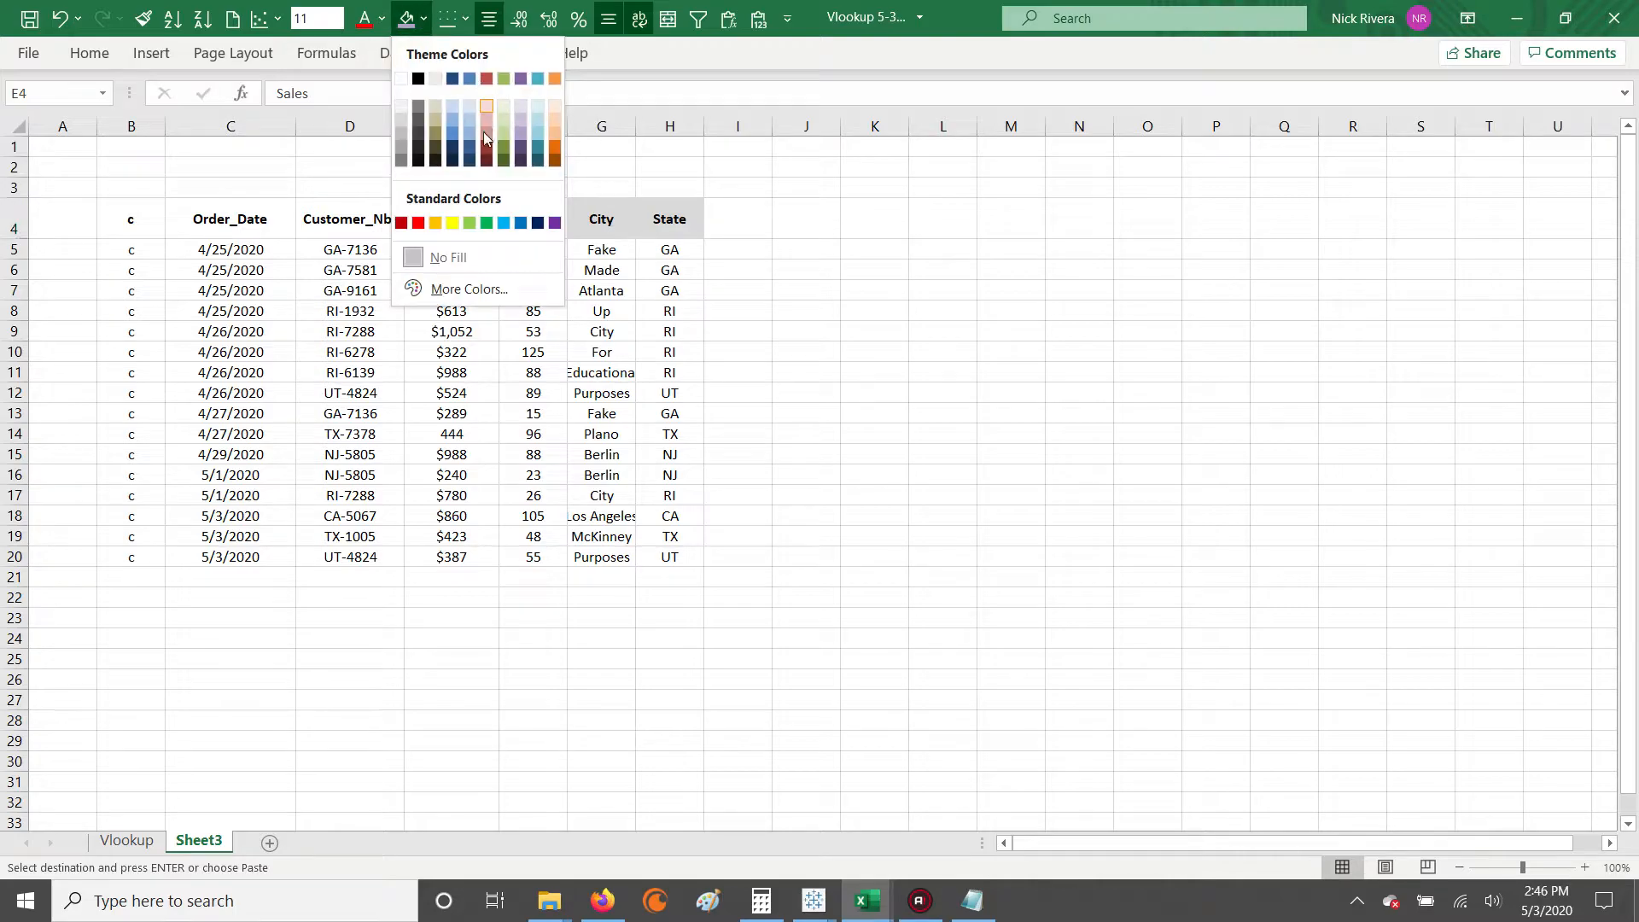
{"action": "left_click", "coordinate": [457, 221]}
{"action": "key", "text": "Down"}
{"action": "key", "text": "Down"}
{"action": "key", "text": "Down"}
{"action": "key", "text": "Down"}
{"action": "key", "text": "Down"}
{"action": "left_click", "coordinate": [471, 212]}
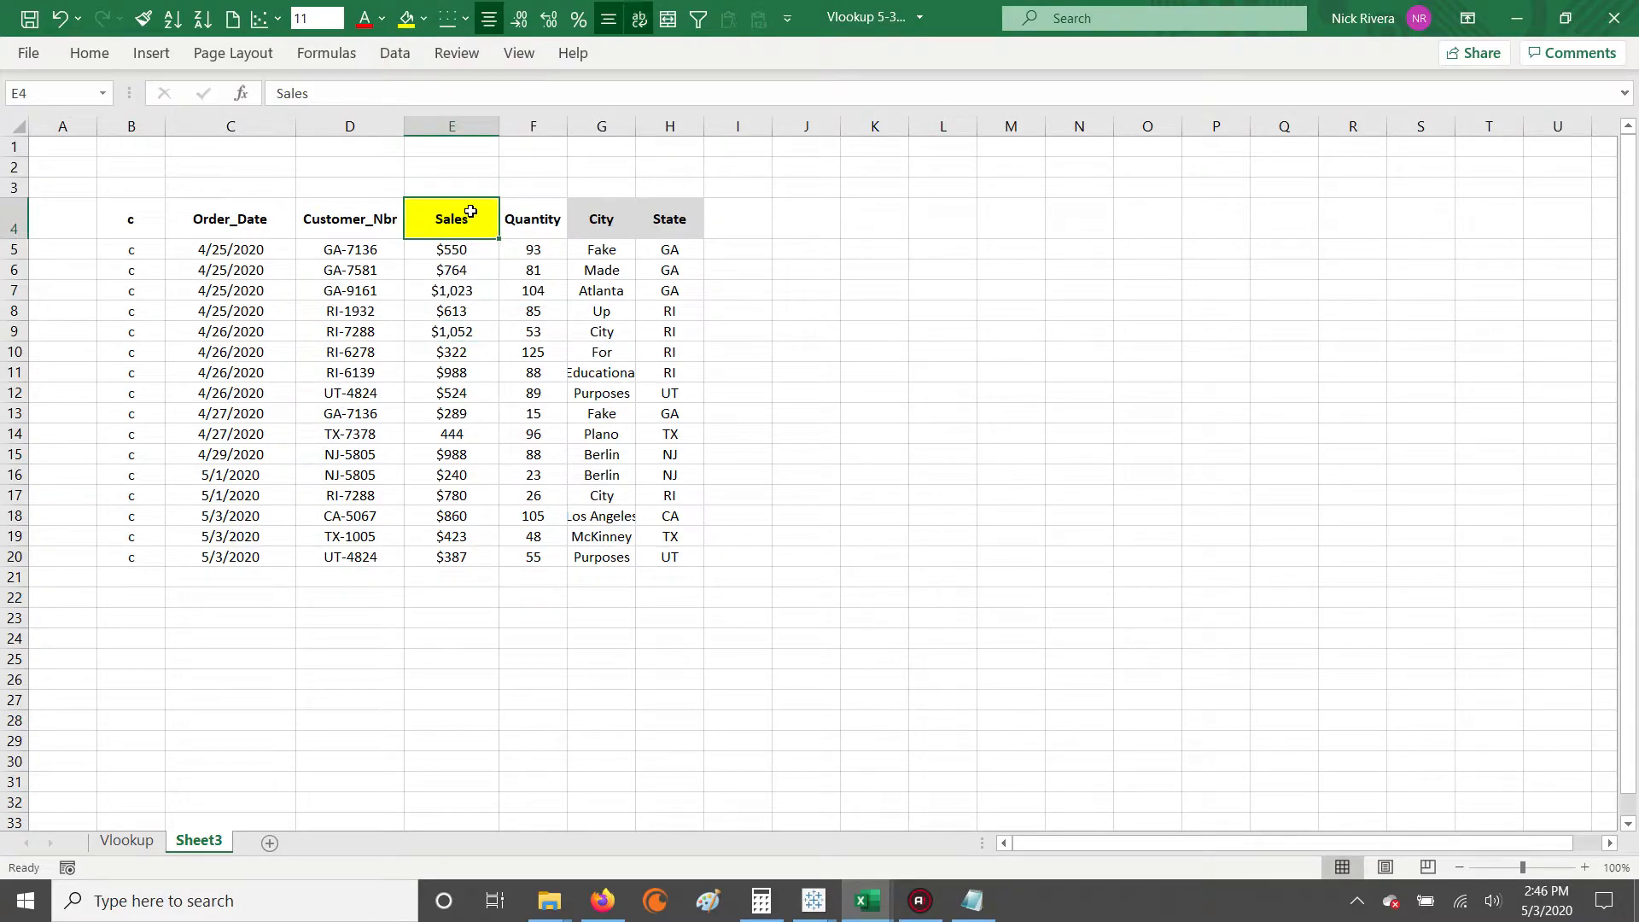
- Examine the extent of the Order_Date and Sales data in rows 5 to 20
{"action": "key", "text": "Down"}
{"action": "key", "text": "ctrl+shift+Down"}
{"action": "key", "text": "shift+BackSpace"}
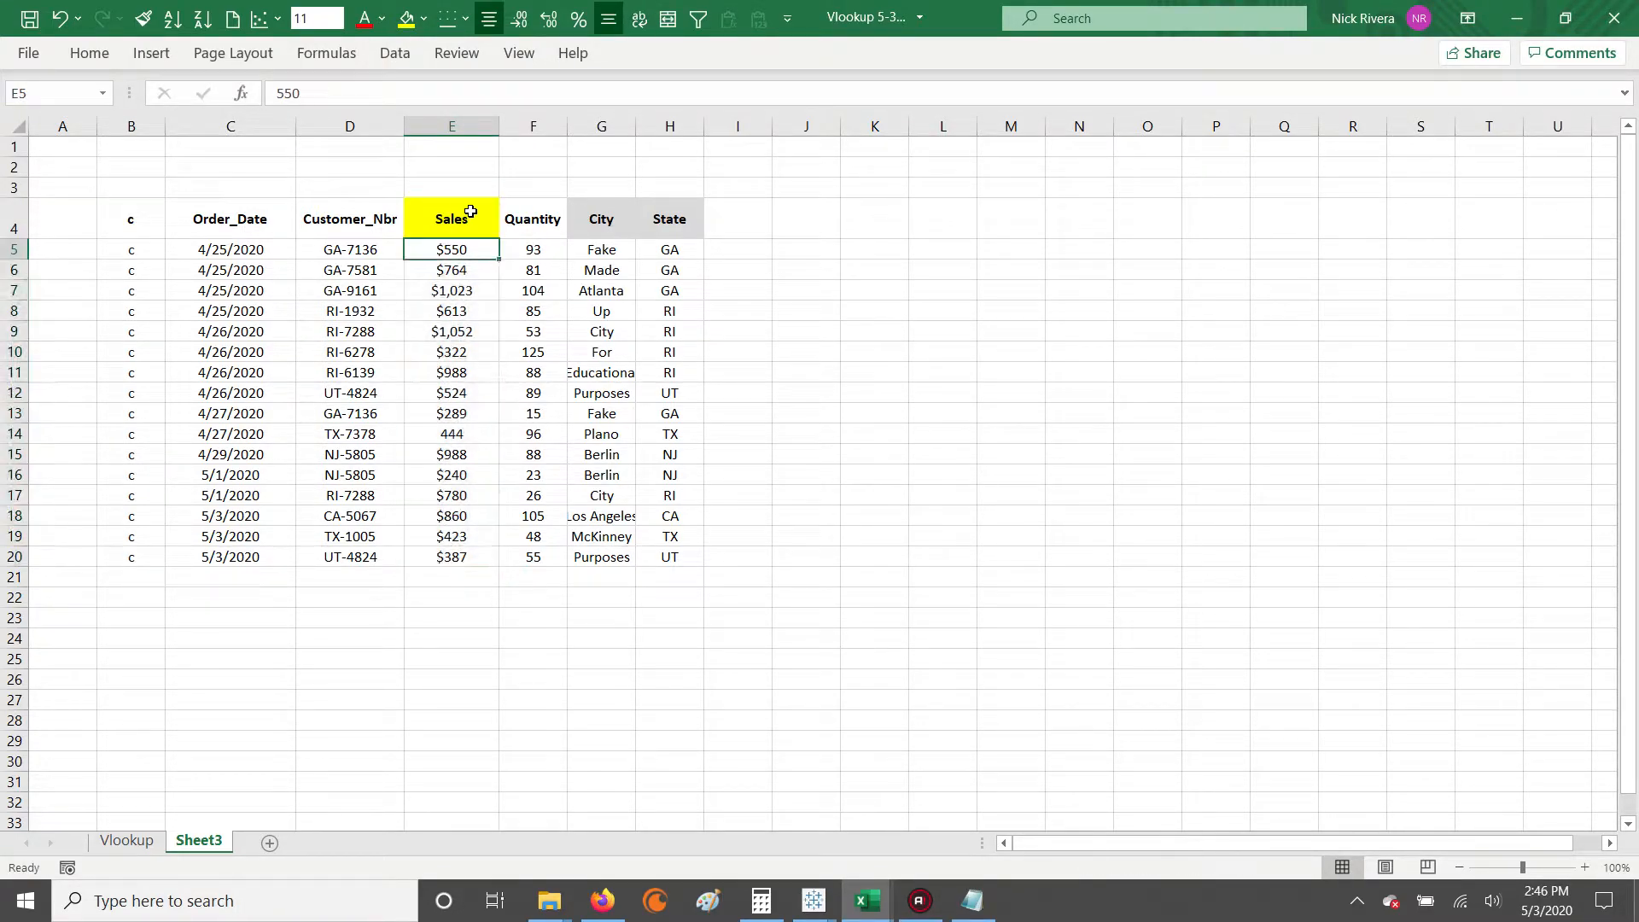
{"action": "key", "text": "ctrl+Down"}
{"action": "key", "text": "Left"}
{"action": "key", "text": "Left"}
{"action": "key", "text": "Left"}
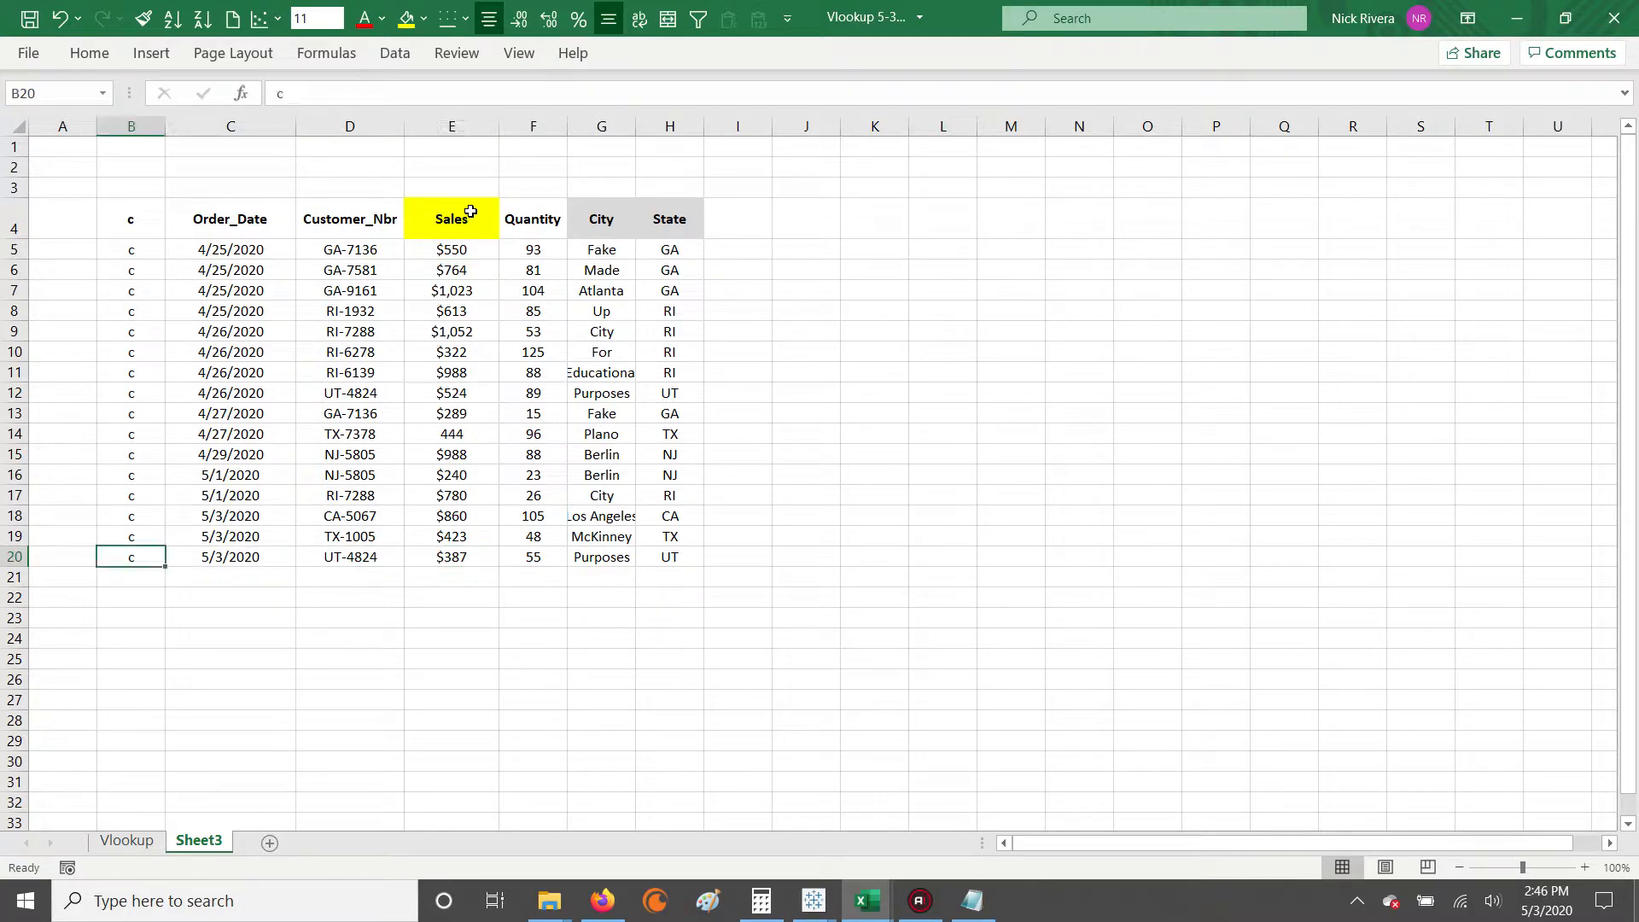
{"action": "key", "text": "Right"}
{"action": "key", "text": "ctrl+Up"}
{"action": "key", "text": "Down"}
{"action": "key", "text": "ctrl+shift+Down"}
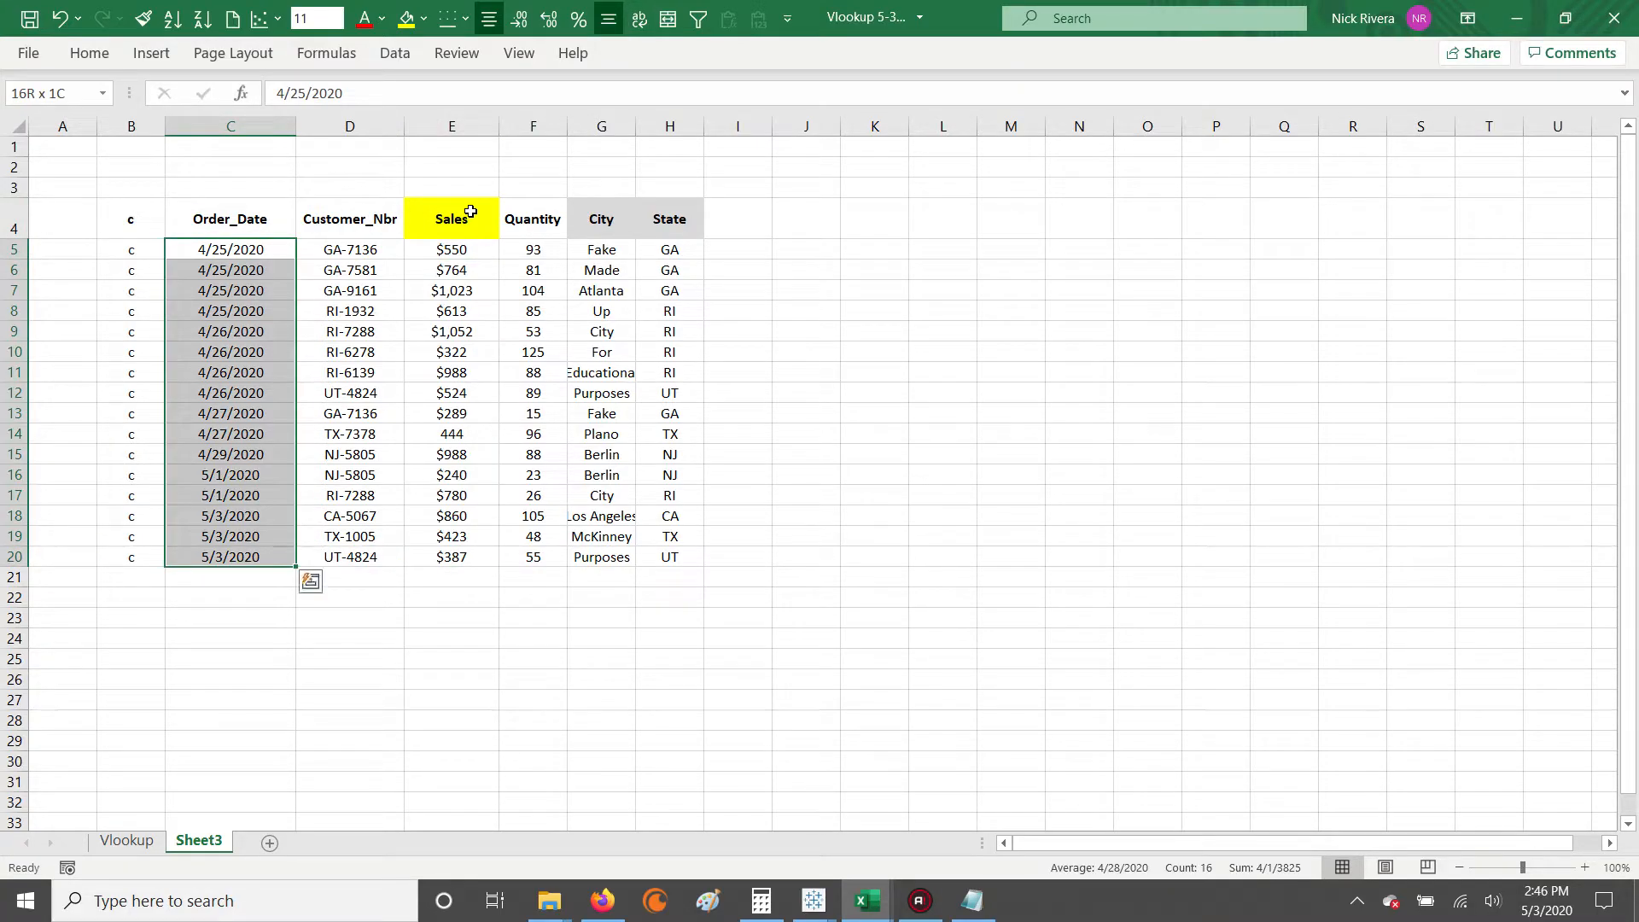
{"action": "key", "text": "Right"}
{"action": "key", "text": "Right"}
{"action": "key", "text": "ctrl+shift+Down"}
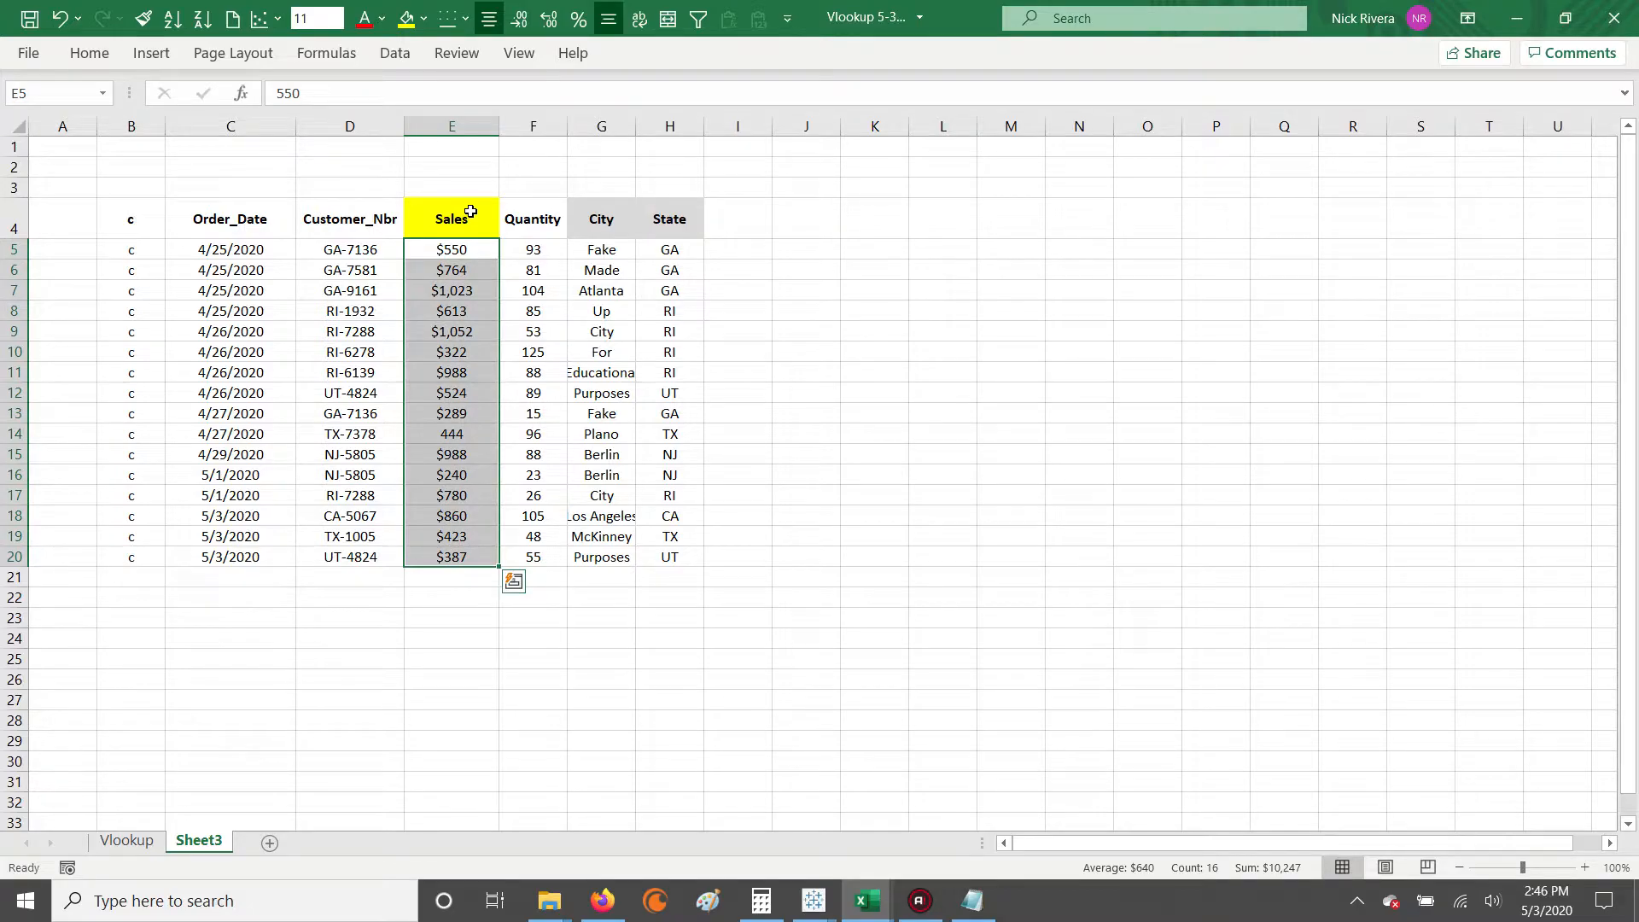
- Review the individual sales entries from the last row up to row 14
{"action": "key", "text": "ctrl+Down"}
{"action": "key", "text": "Down"}
{"action": "key", "text": "Down"}
{"action": "key", "text": "Down"}
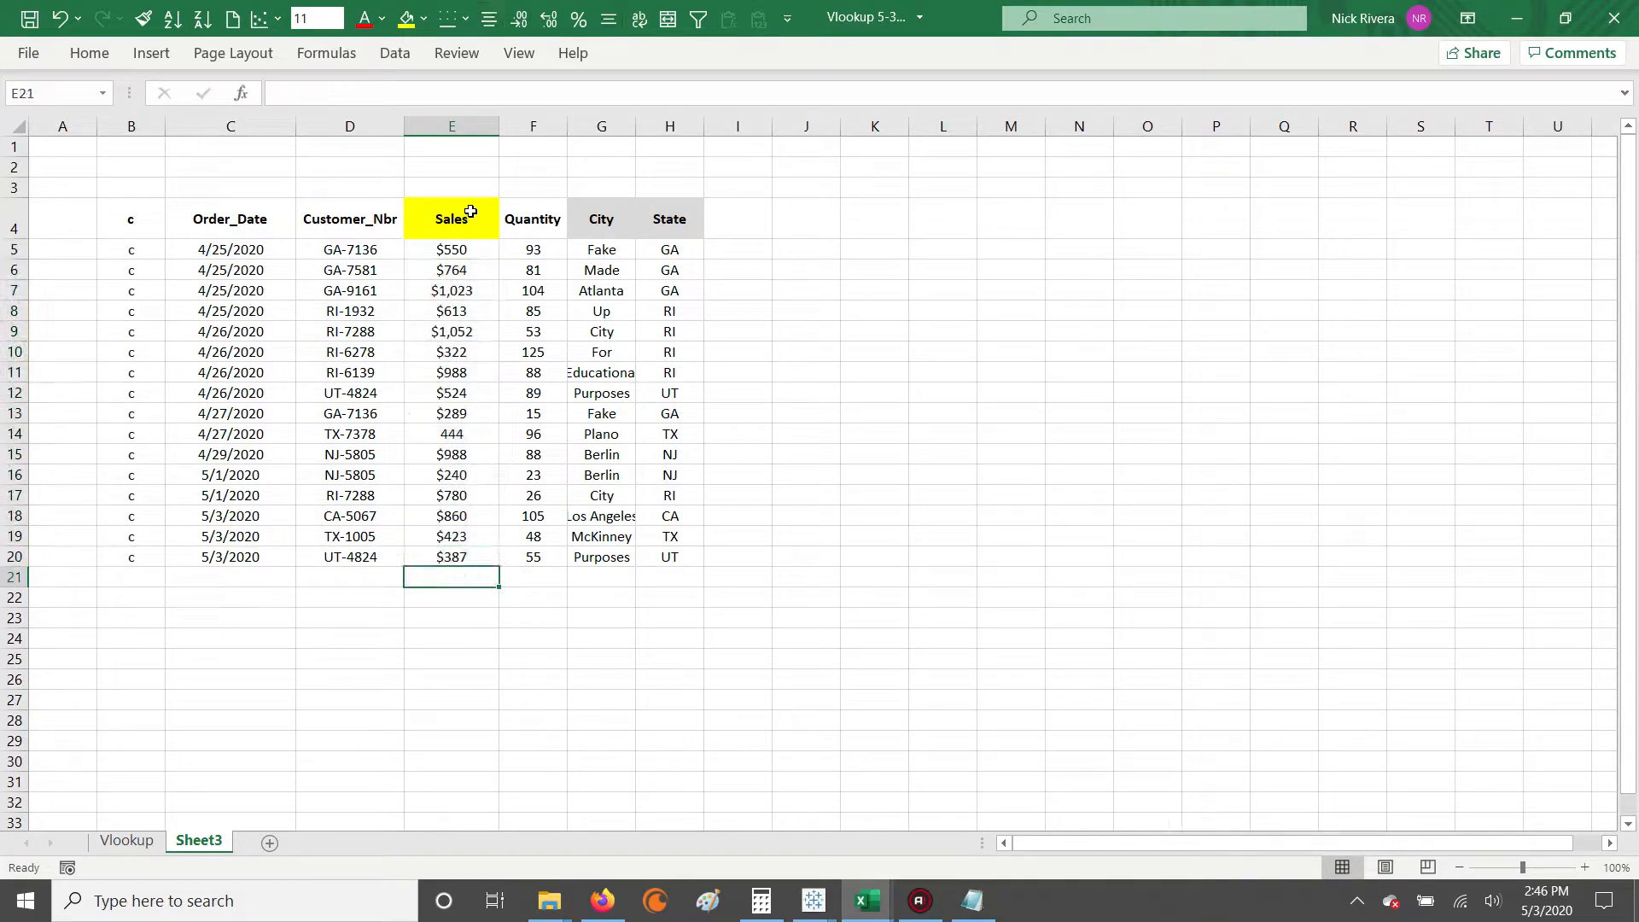
{"action": "key", "text": "ctrl+Up"}
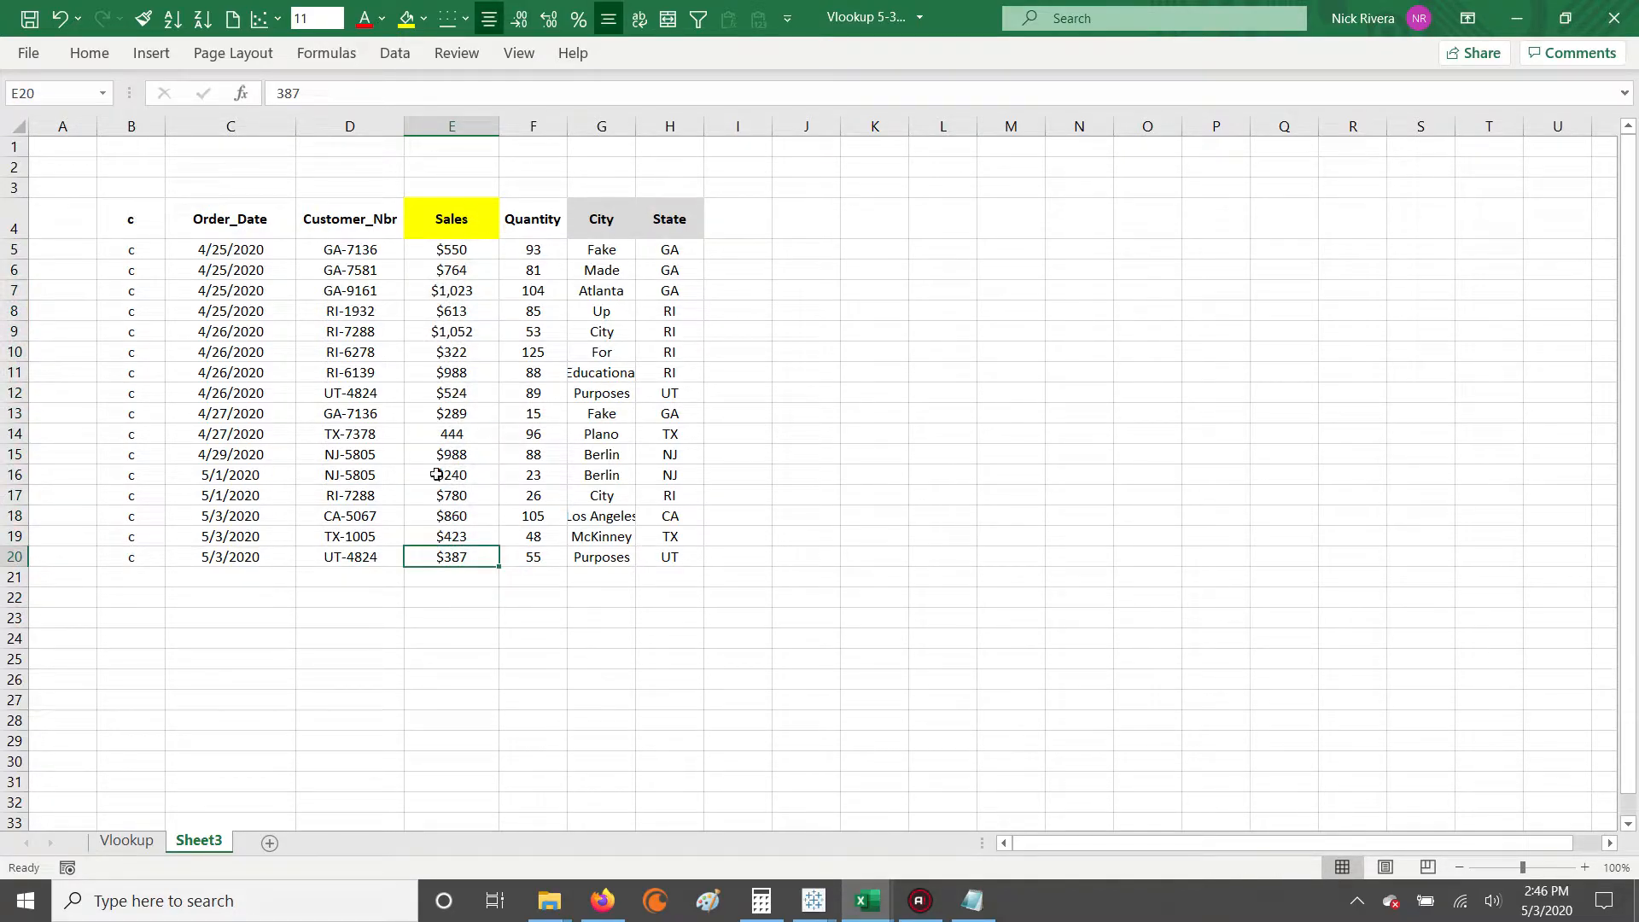
{"action": "left_click", "coordinate": [449, 532]}
{"action": "left_click", "coordinate": [447, 517]}
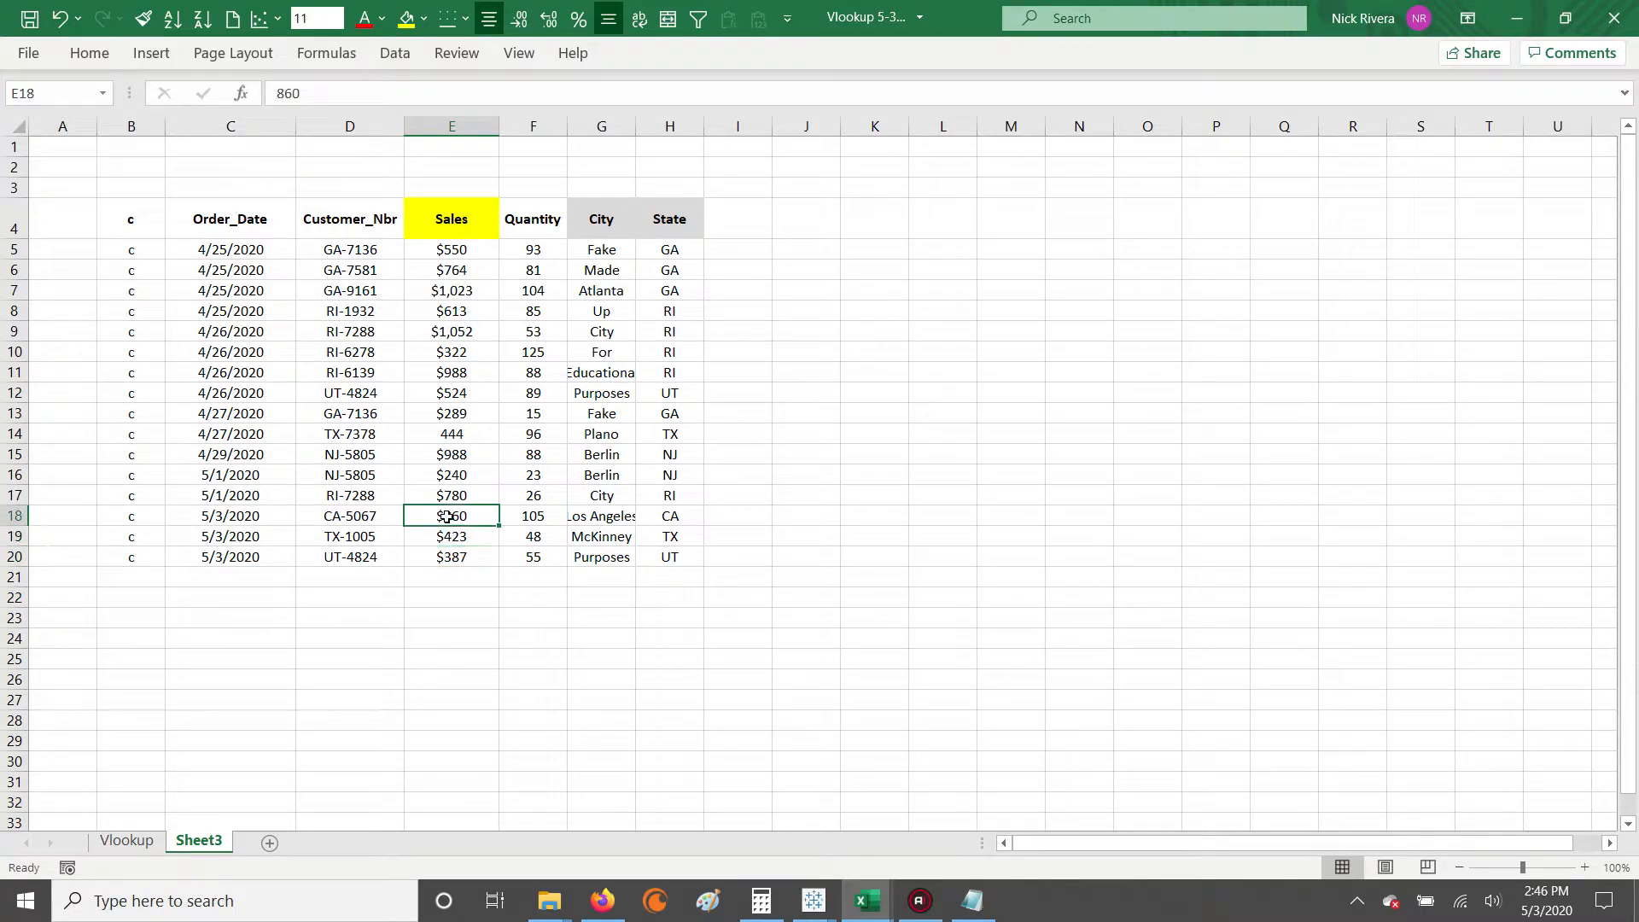
{"action": "left_click", "coordinate": [443, 494]}
{"action": "left_click", "coordinate": [445, 473]}
{"action": "left_click", "coordinate": [448, 454]}
{"action": "left_click", "coordinate": [449, 434]}
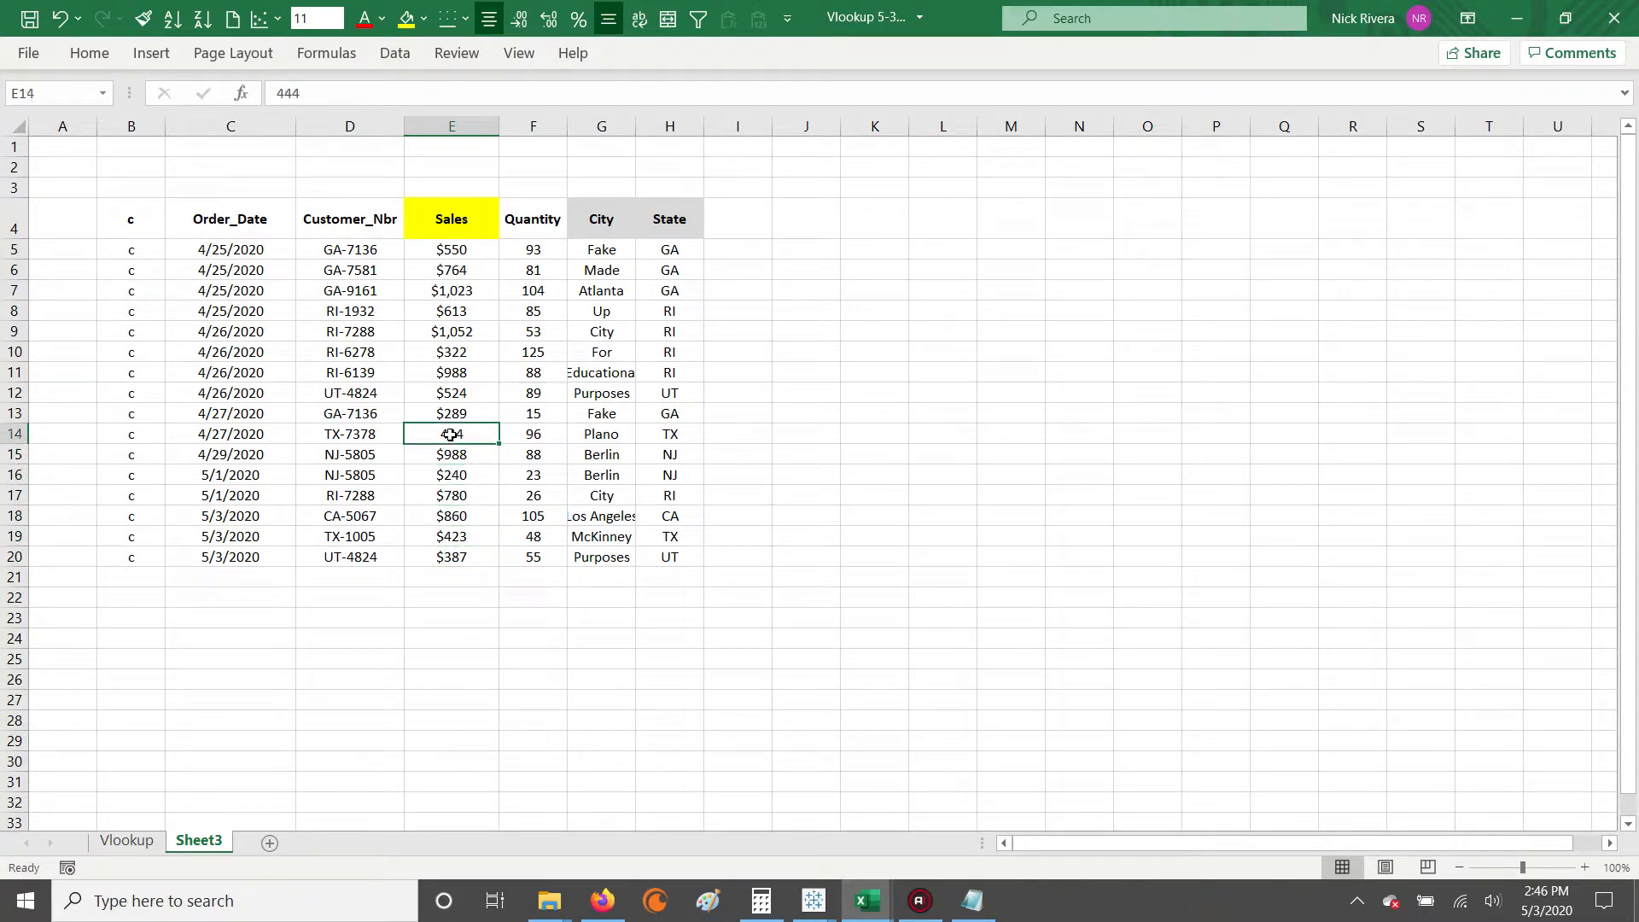
- List the function names sum, sumif and sumifs in cells E23, E24 and E25
{"action": "left_click", "coordinate": [474, 539]}
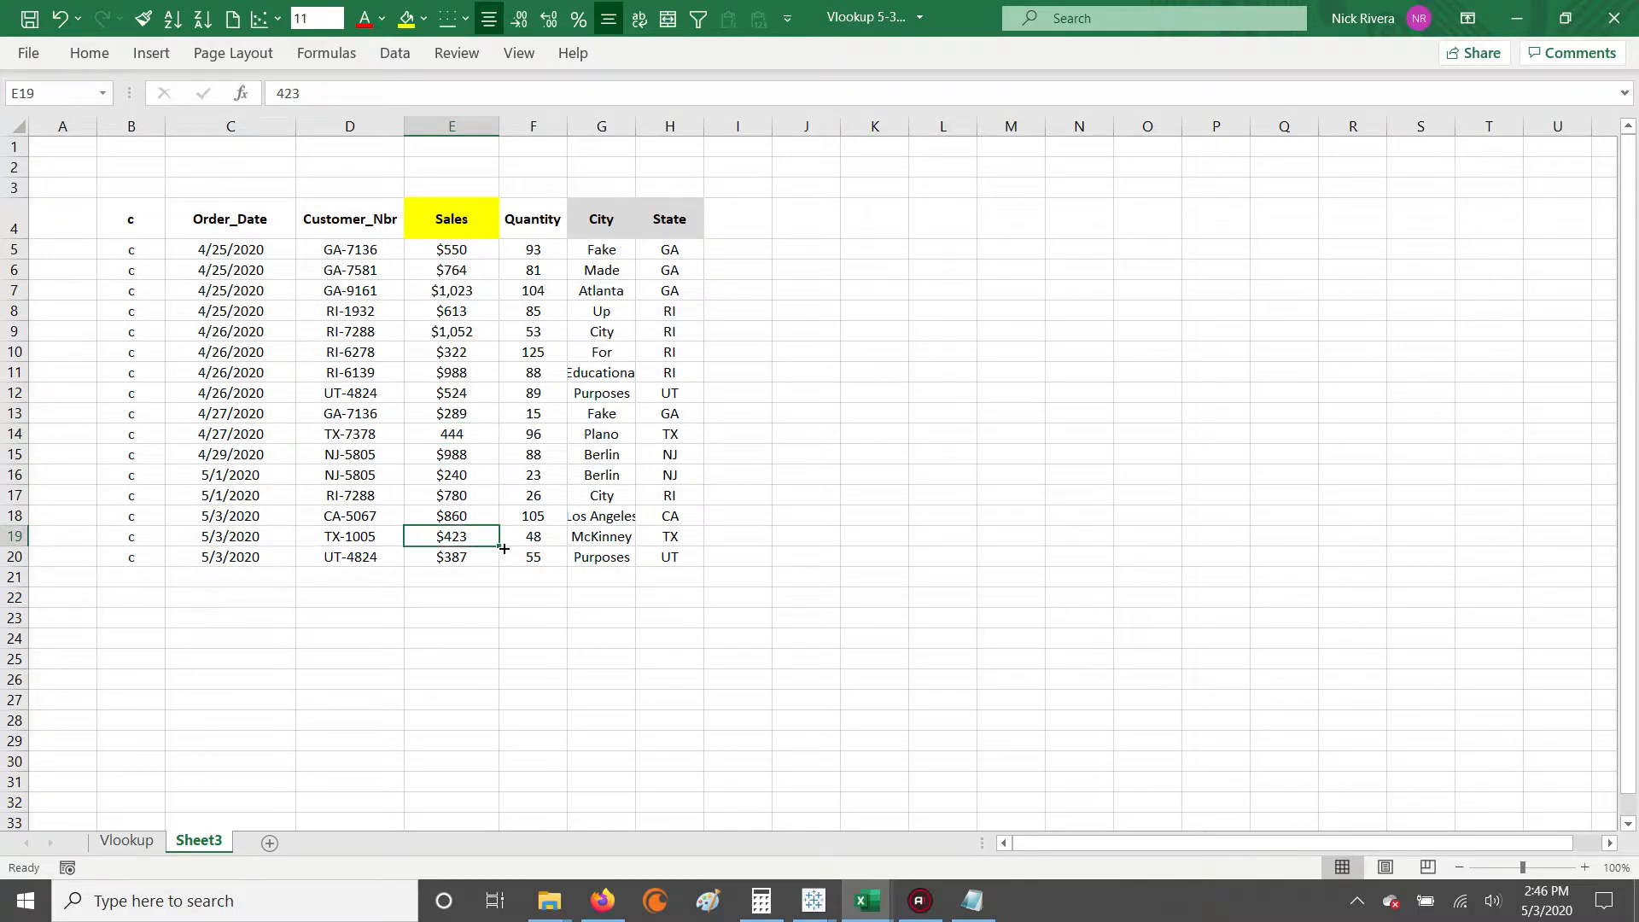
{"action": "key", "text": "Down"}
{"action": "key", "text": "Down"}
{"action": "key", "text": "Down"}
{"action": "key", "text": "Down"}
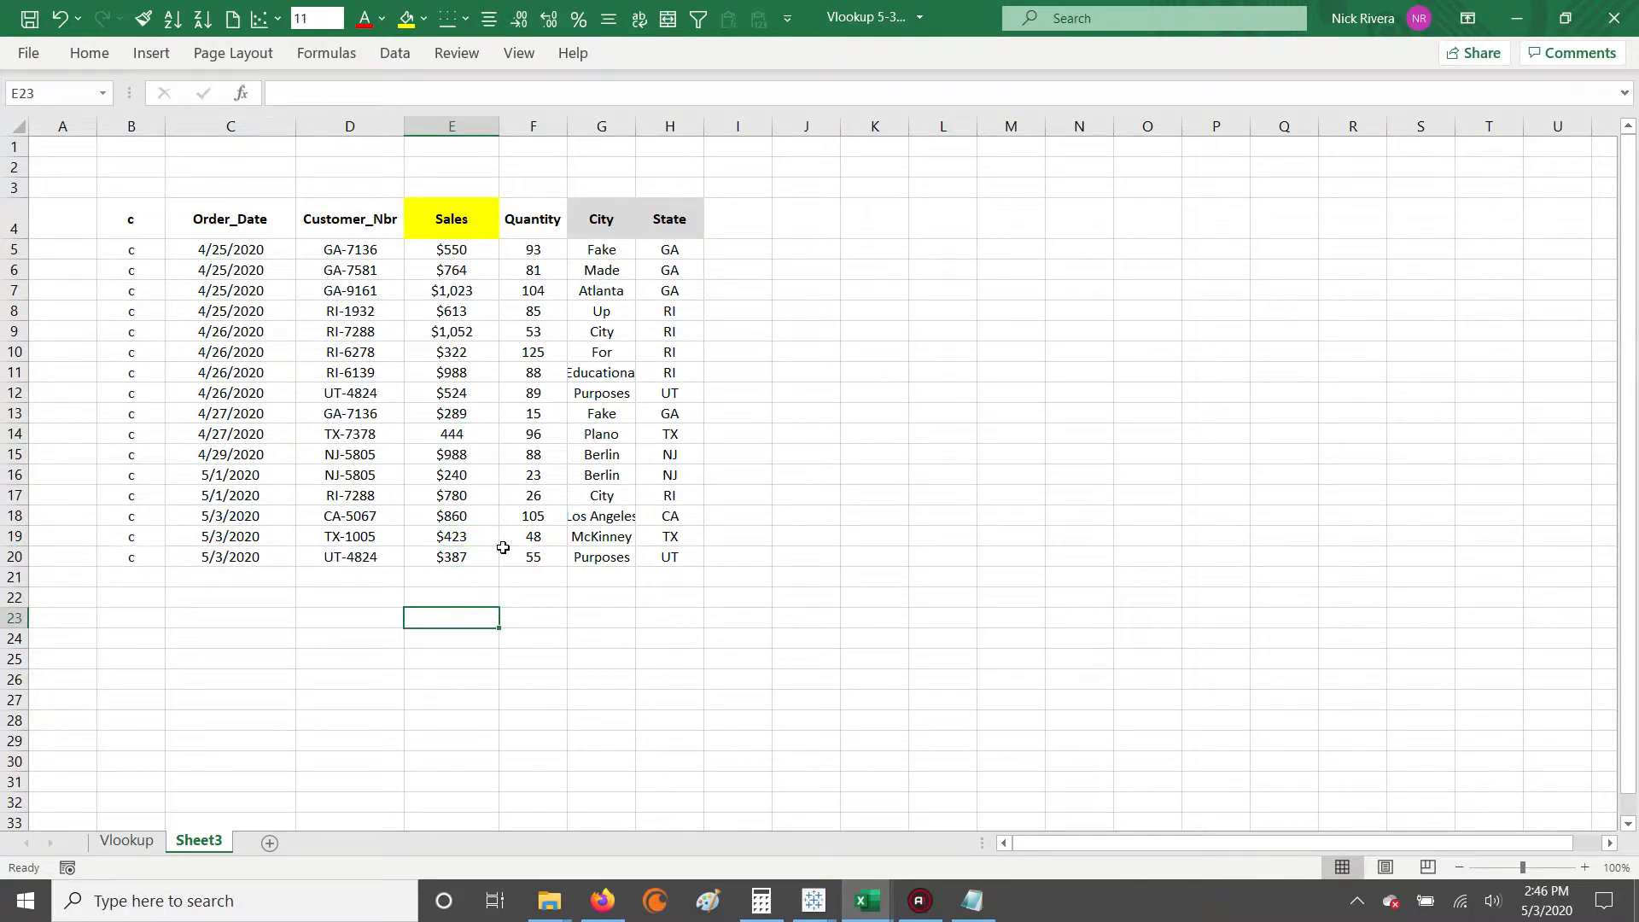
{"action": "type", "text": "sum"}
{"action": "key", "text": "Return"}
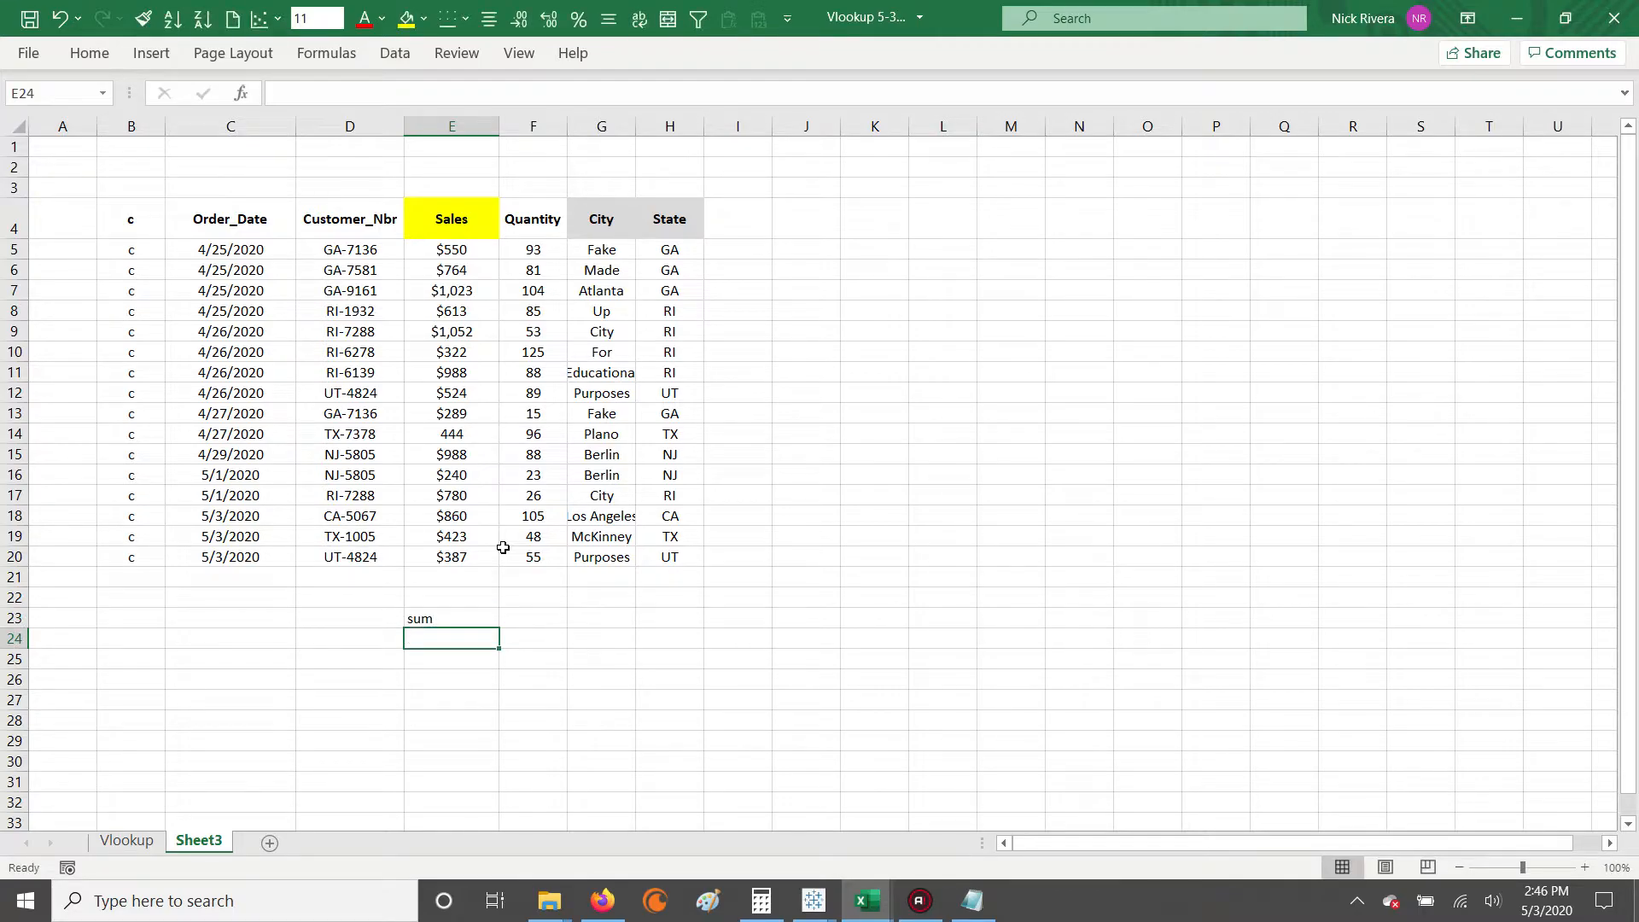
{"action": "type", "text": "sumif"}
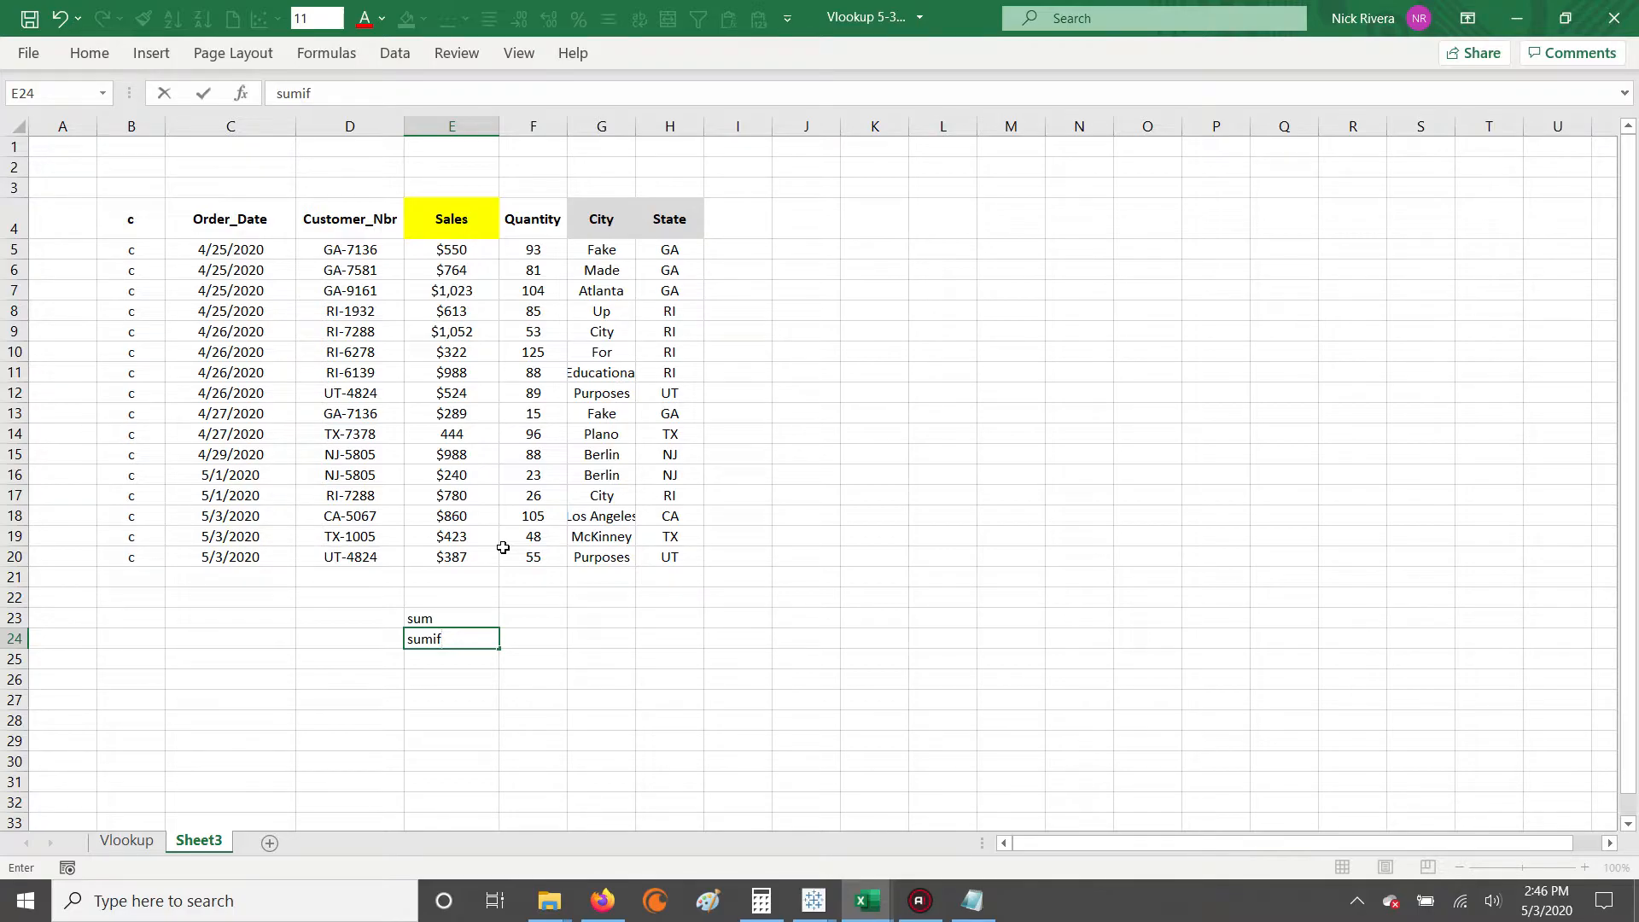
{"action": "key", "text": "Return"}
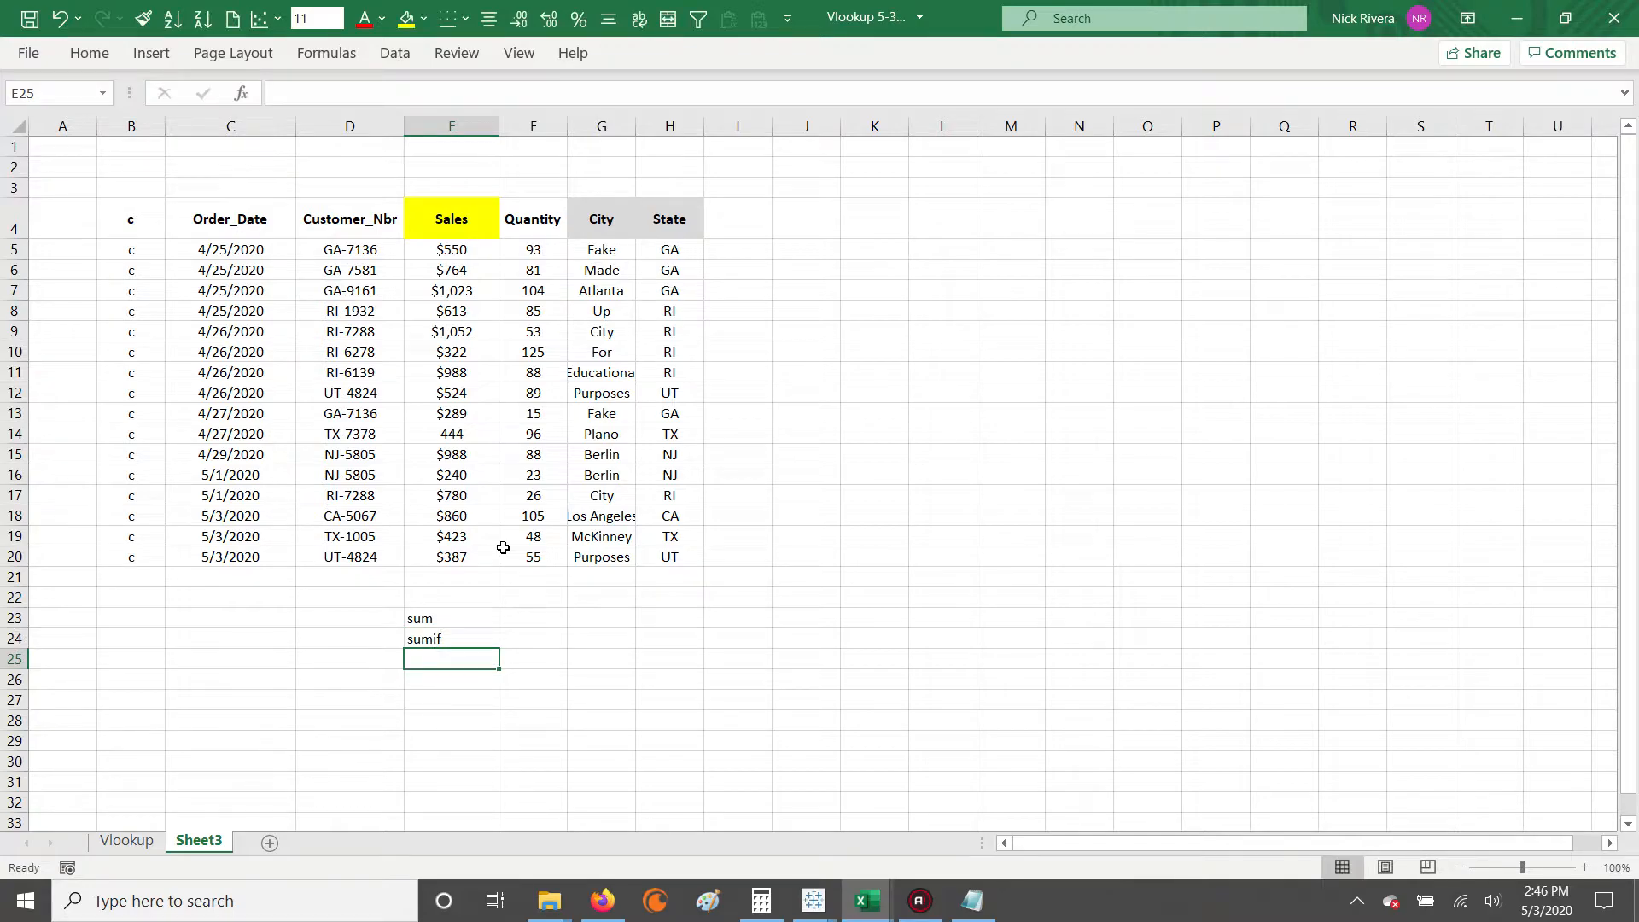
{"action": "type", "text": "sum"}
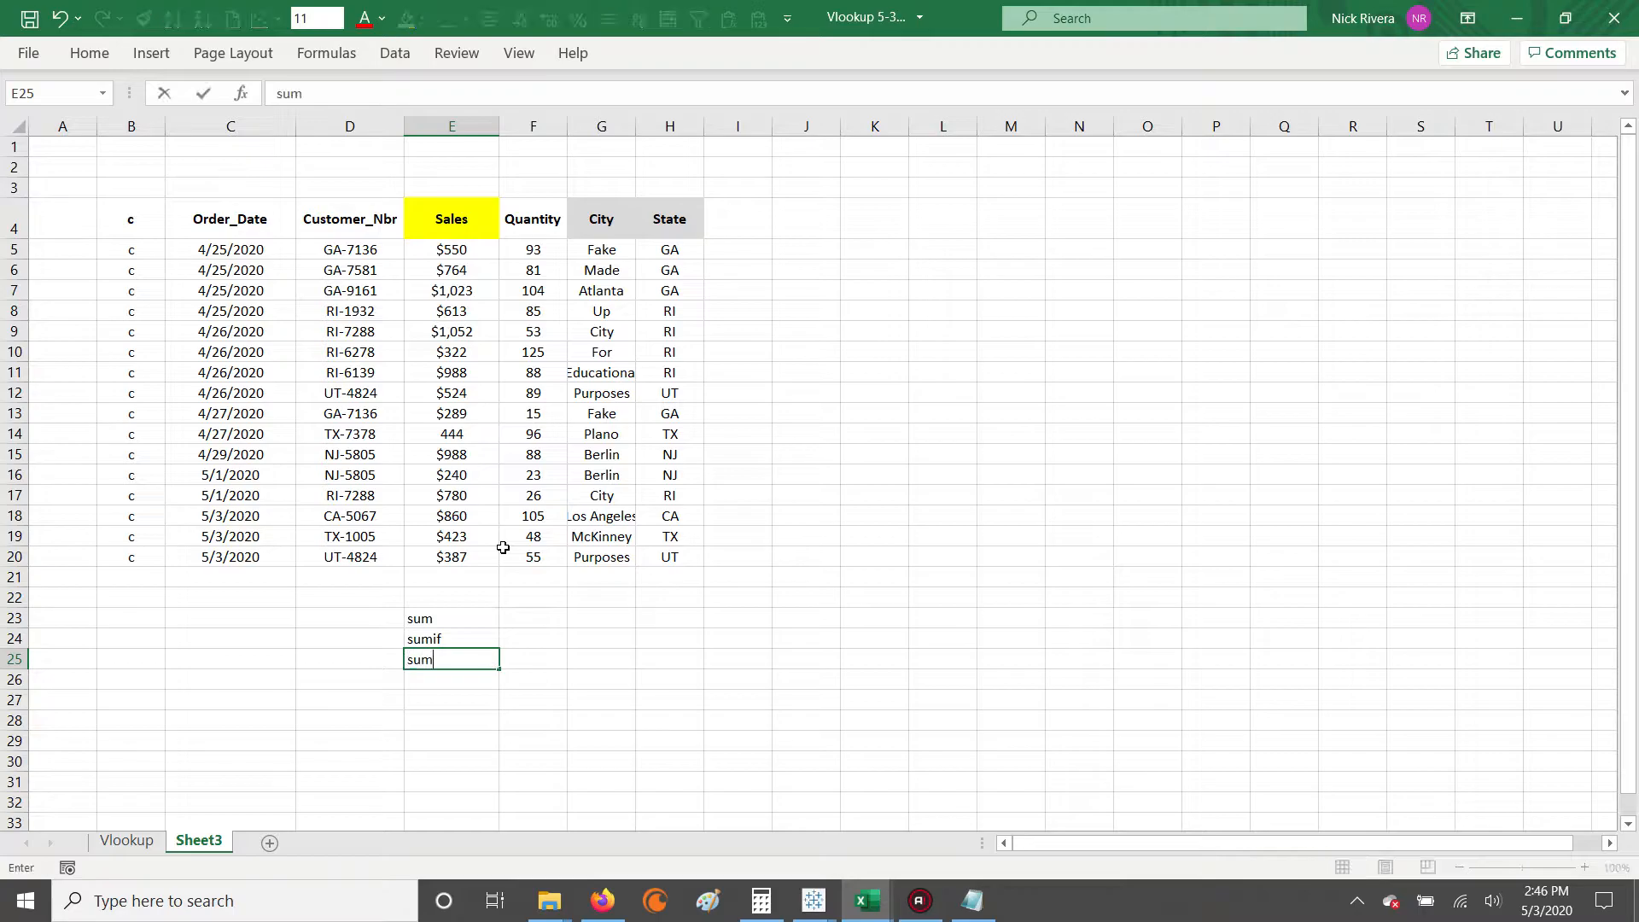
{"action": "type", "text": "ifs"}
{"action": "key", "text": "Return"}
- Clear the list of function names from E23:E25
{"action": "key", "text": "Up"}
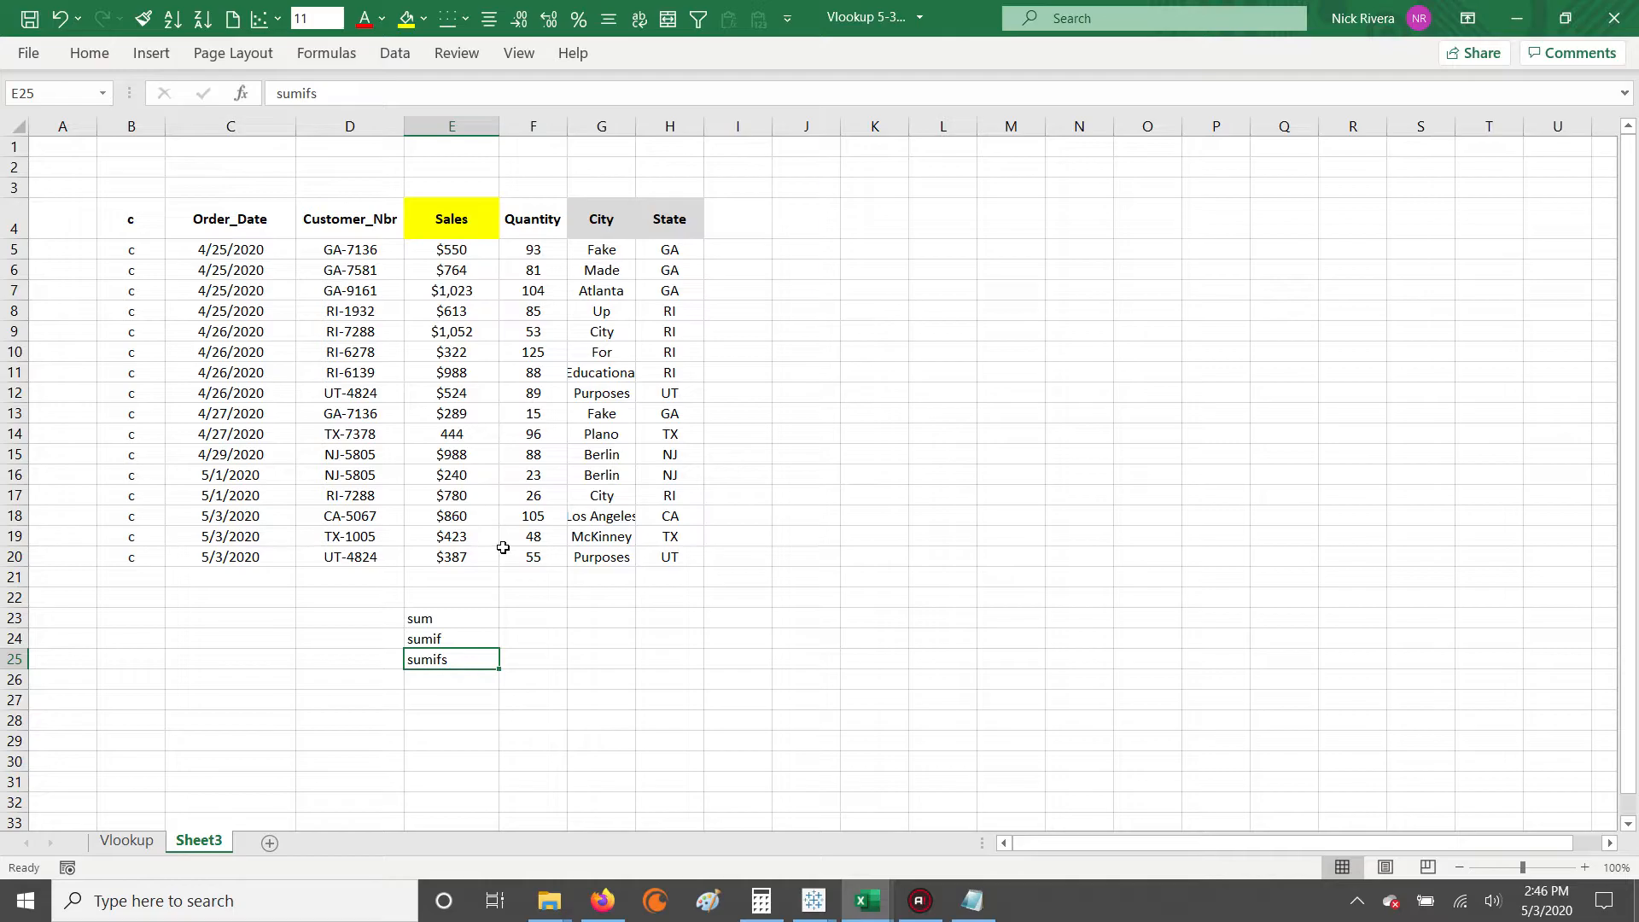
{"action": "key", "text": "Up"}
{"action": "key", "text": "Up"}
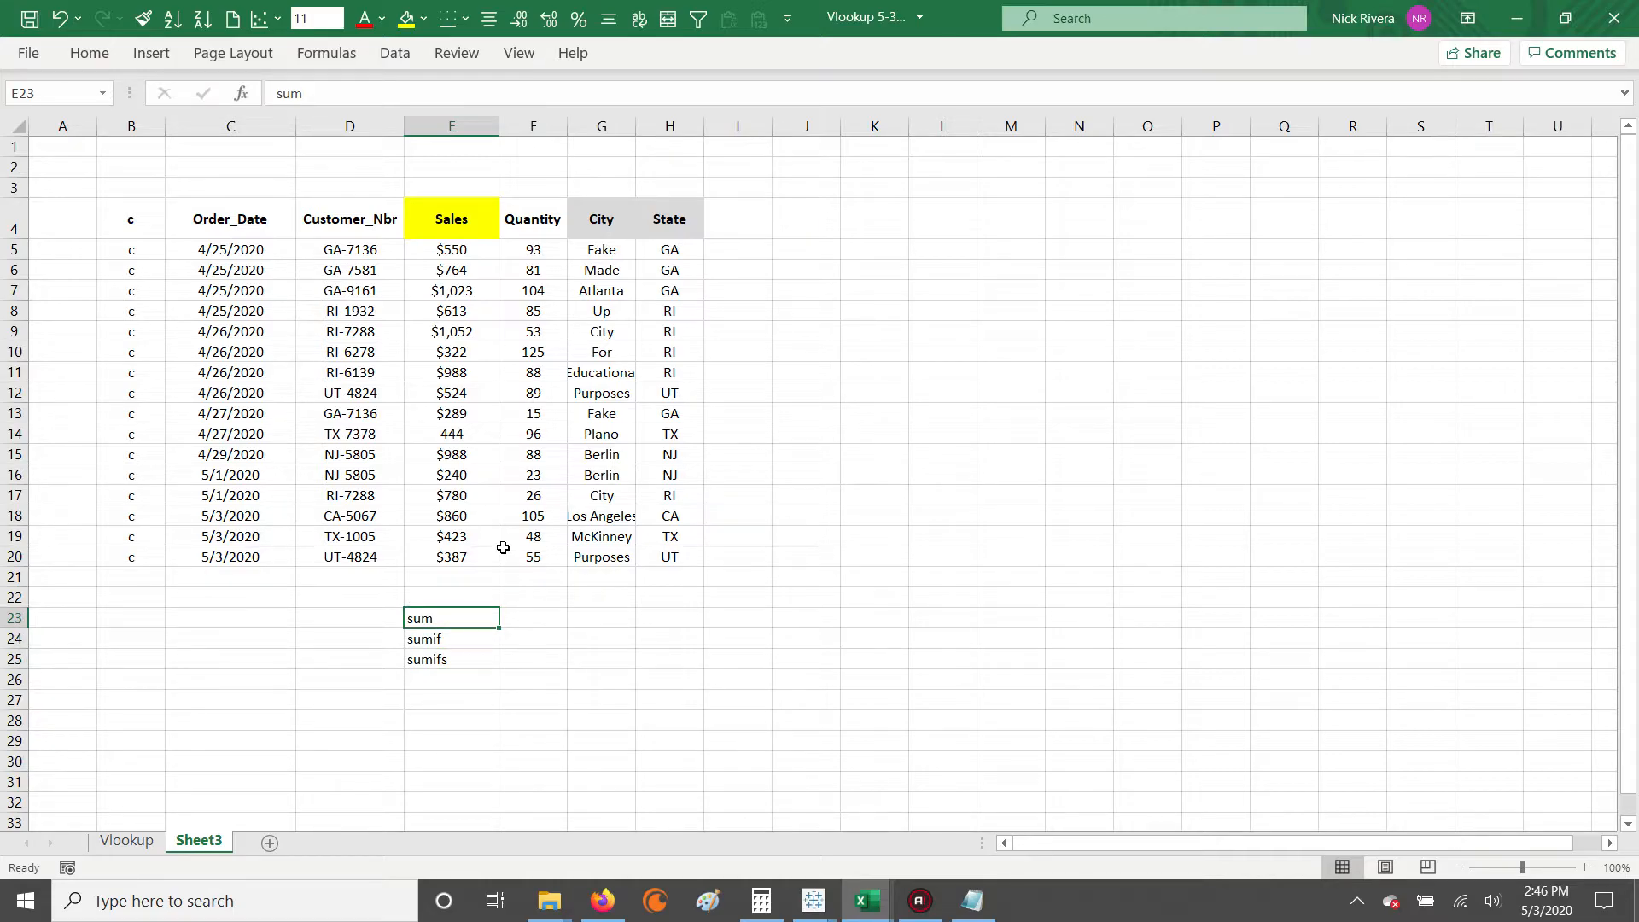
{"action": "key", "text": "shift+Down"}
{"action": "key", "text": "shift+Down"}
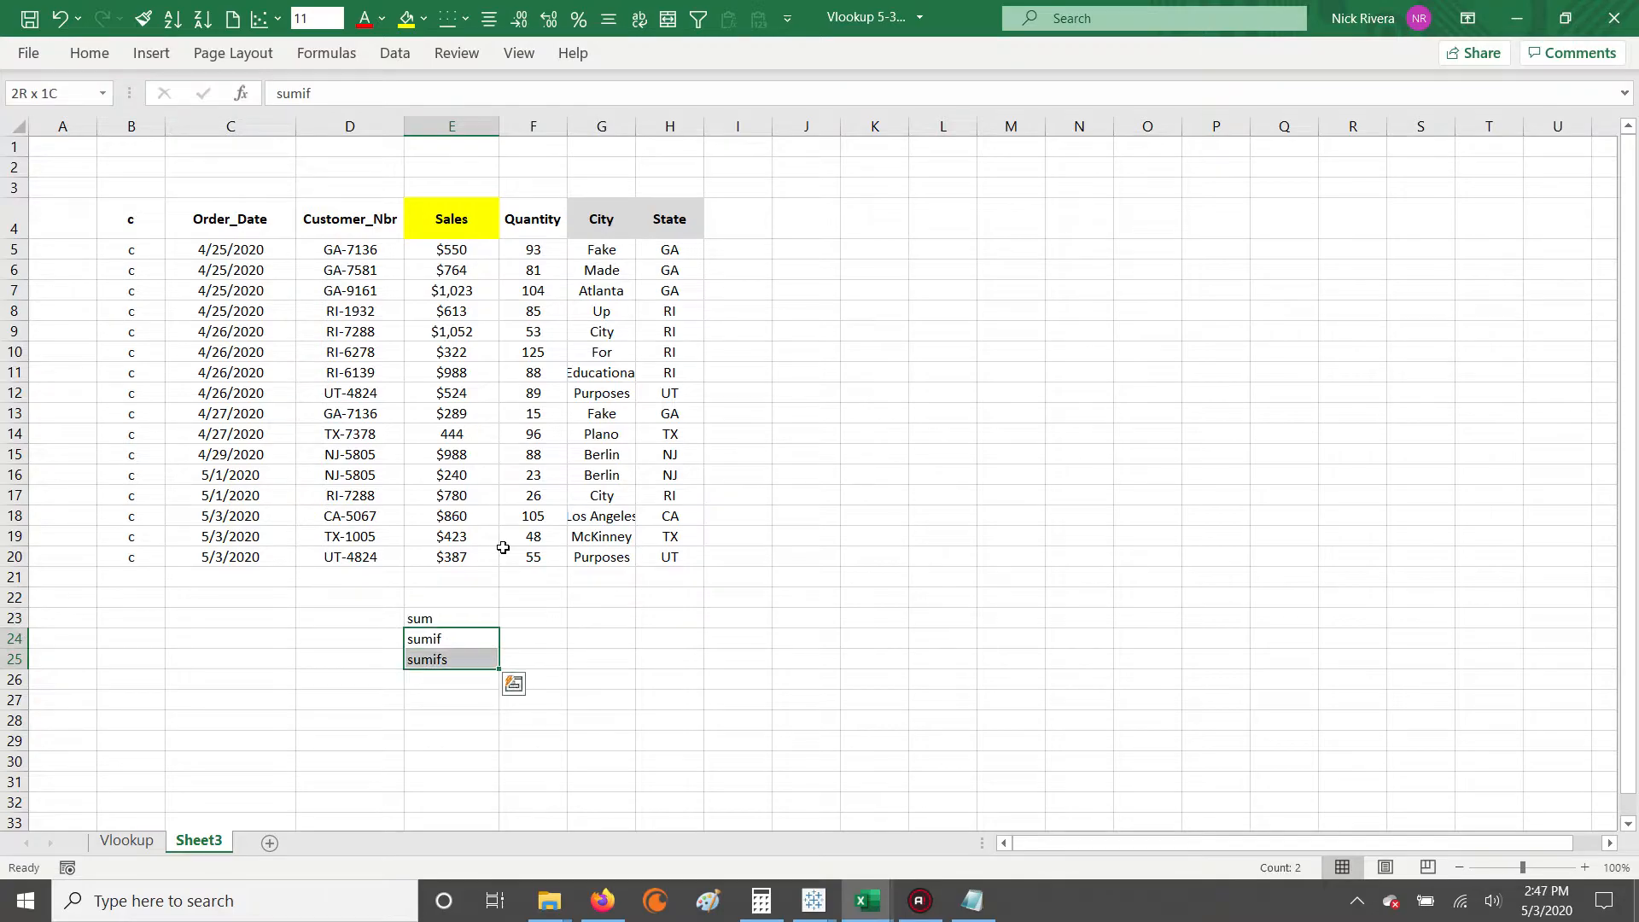
{"action": "key", "text": "shift+Up"}
{"action": "key", "text": "shift+Up"}
{"action": "key", "text": "shift+Down"}
{"action": "key", "text": "shift+Down"}
{"action": "key", "text": "shift+Up"}
{"action": "key", "text": "shift+Up"}
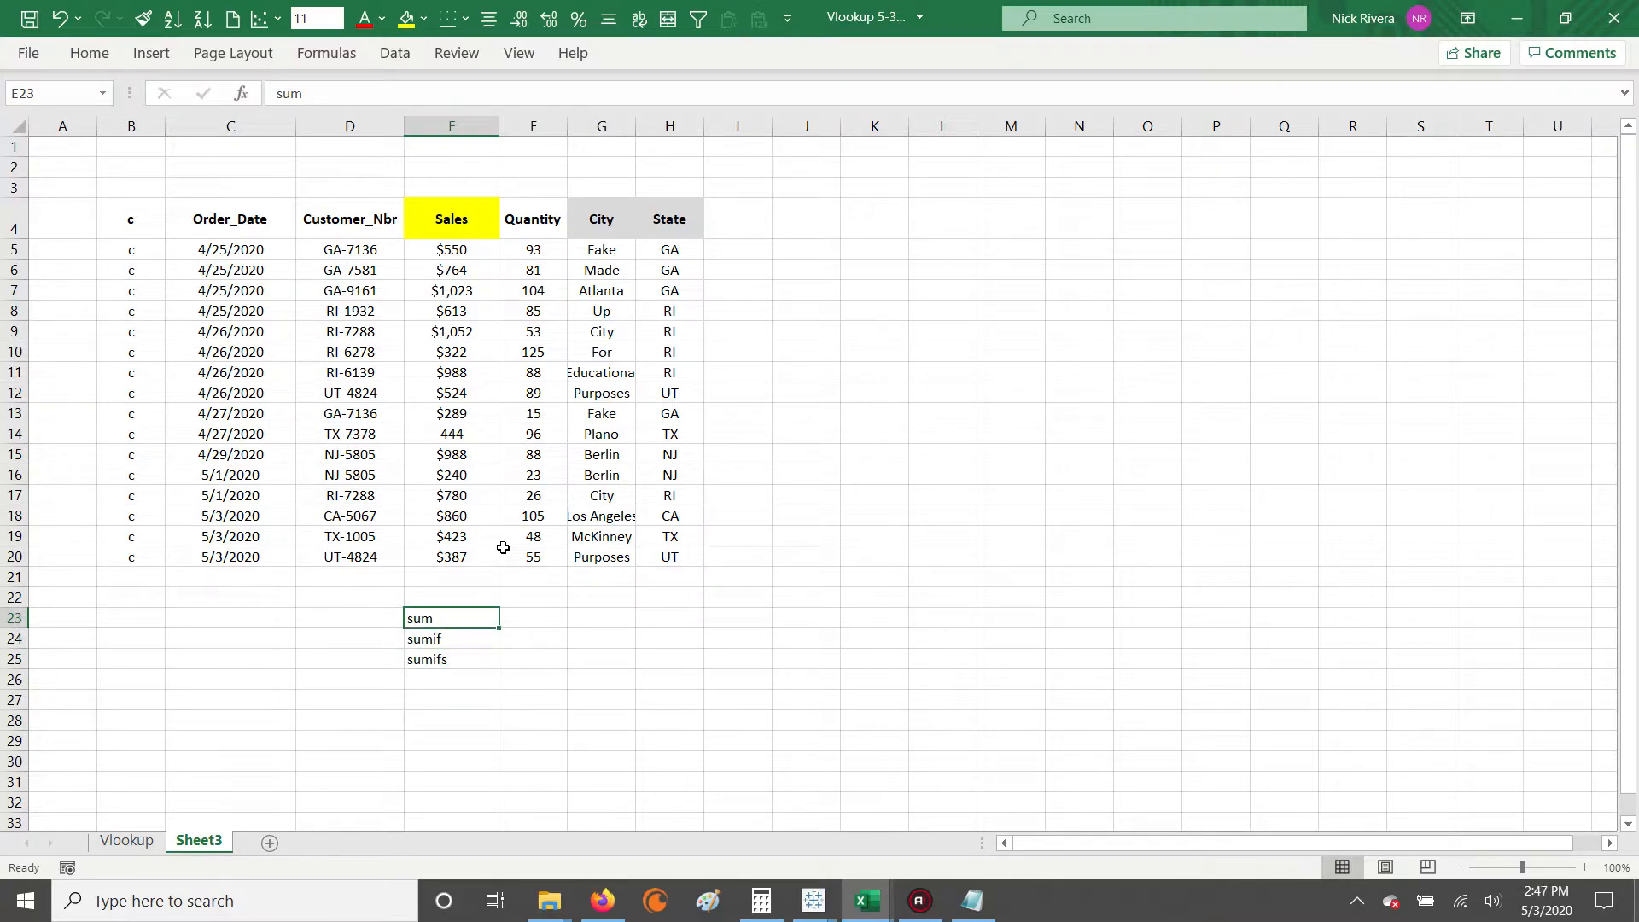
{"action": "key", "text": "shift+Down"}
{"action": "key", "text": "shift+Down"}
{"action": "key", "text": "Delete"}
{"action": "key", "text": "Up"}
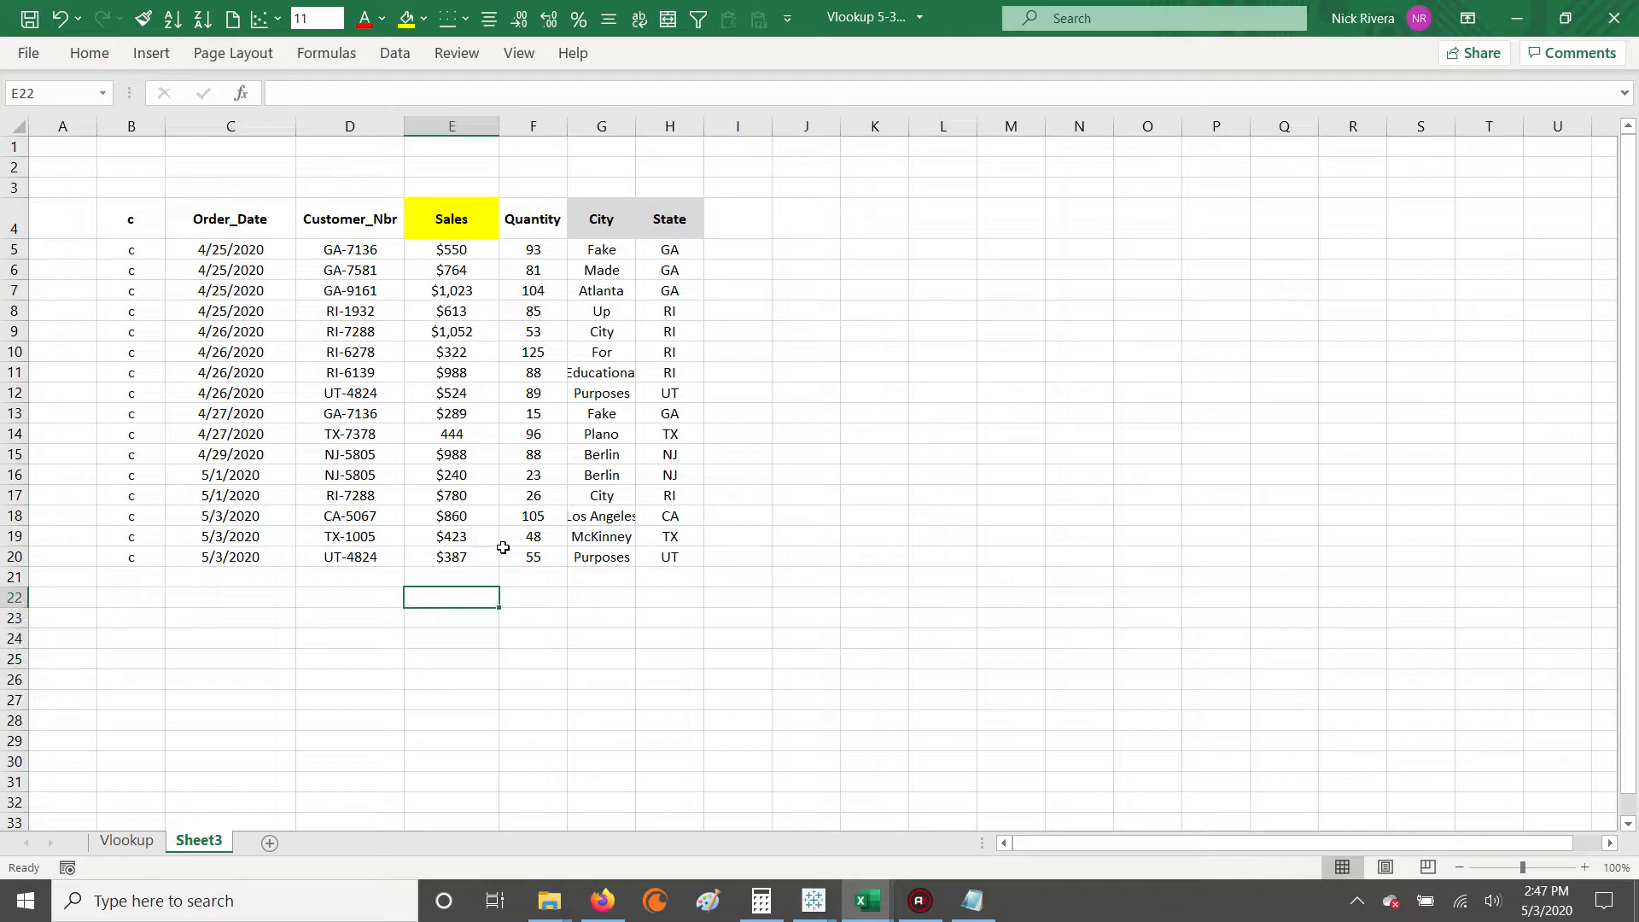
- Switch to Calculator, reset its running value to zero, and return to the first sales amount in E5
{"action": "left_click", "coordinate": [450, 250]}
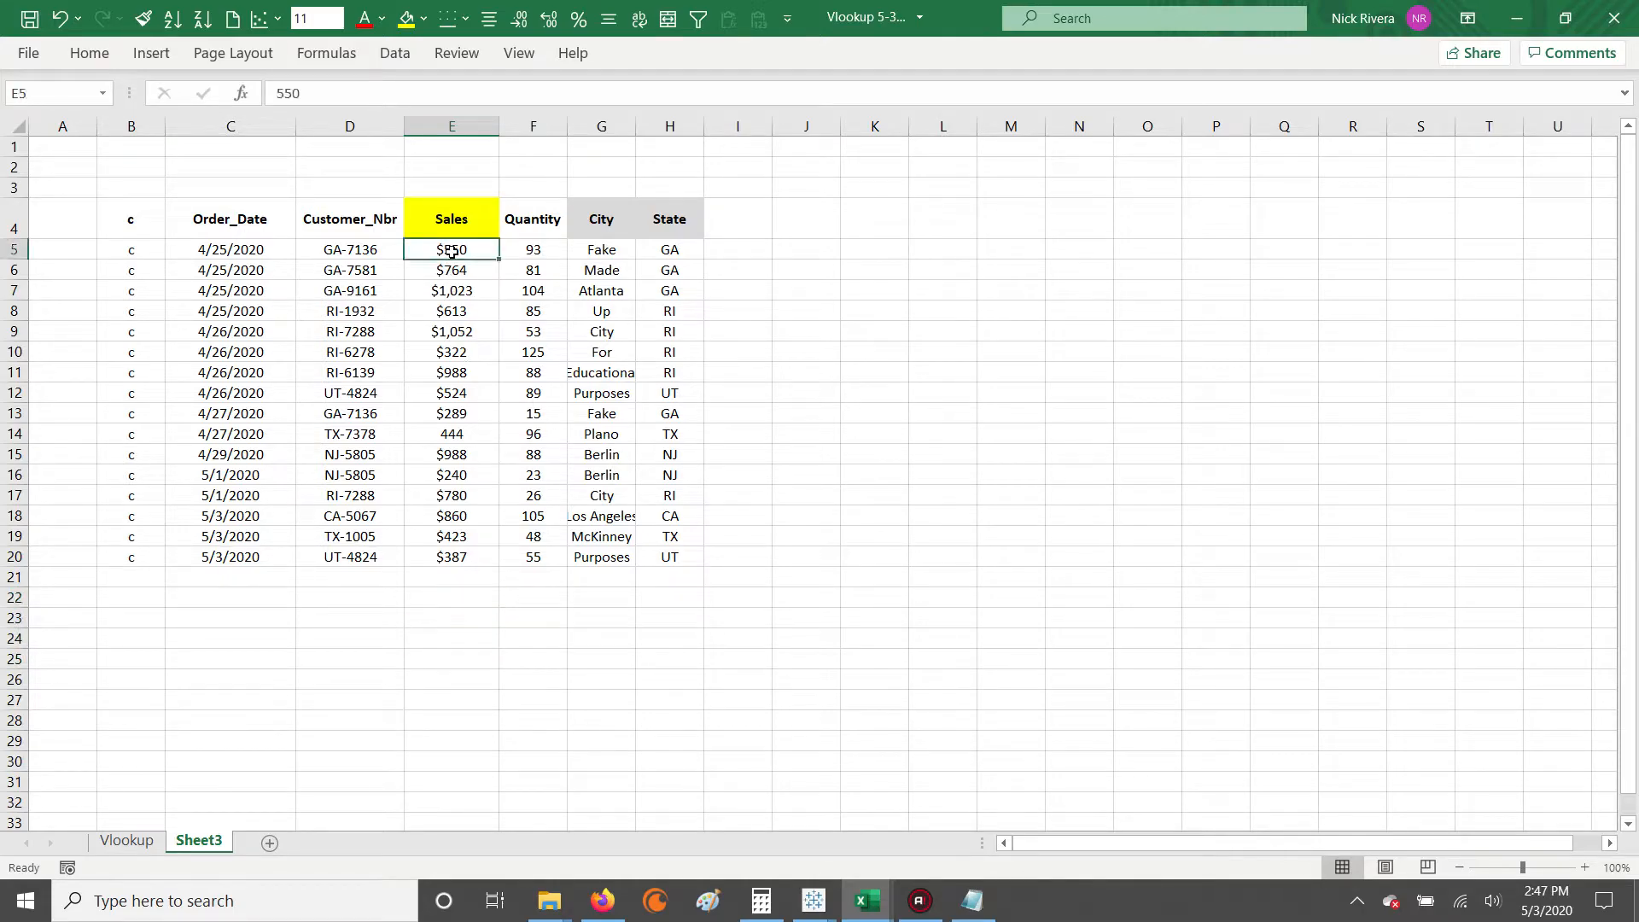
{"action": "left_click", "coordinate": [777, 908]}
{"action": "left_click_drag", "start_coordinate": [303, 108], "coordinate": [953, 189]}
{"action": "key", "text": "asterisk"}
{"action": "key", "text": "0"}
{"action": "key", "text": "Return"}
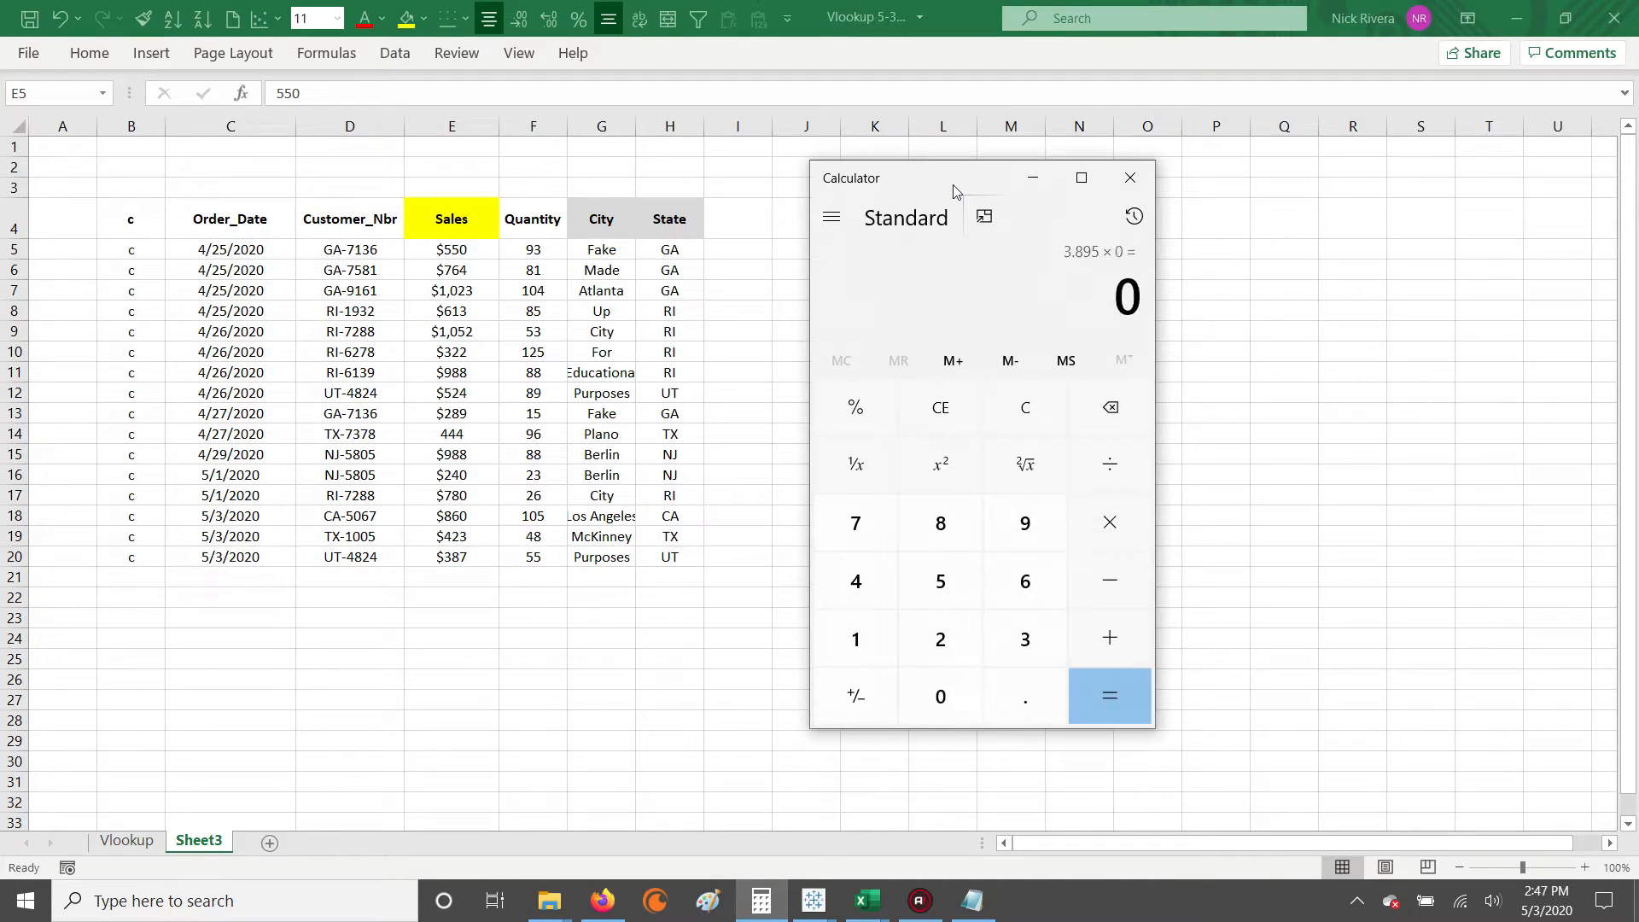
{"action": "key", "text": "Return"}
{"action": "left_click", "coordinate": [461, 250]}
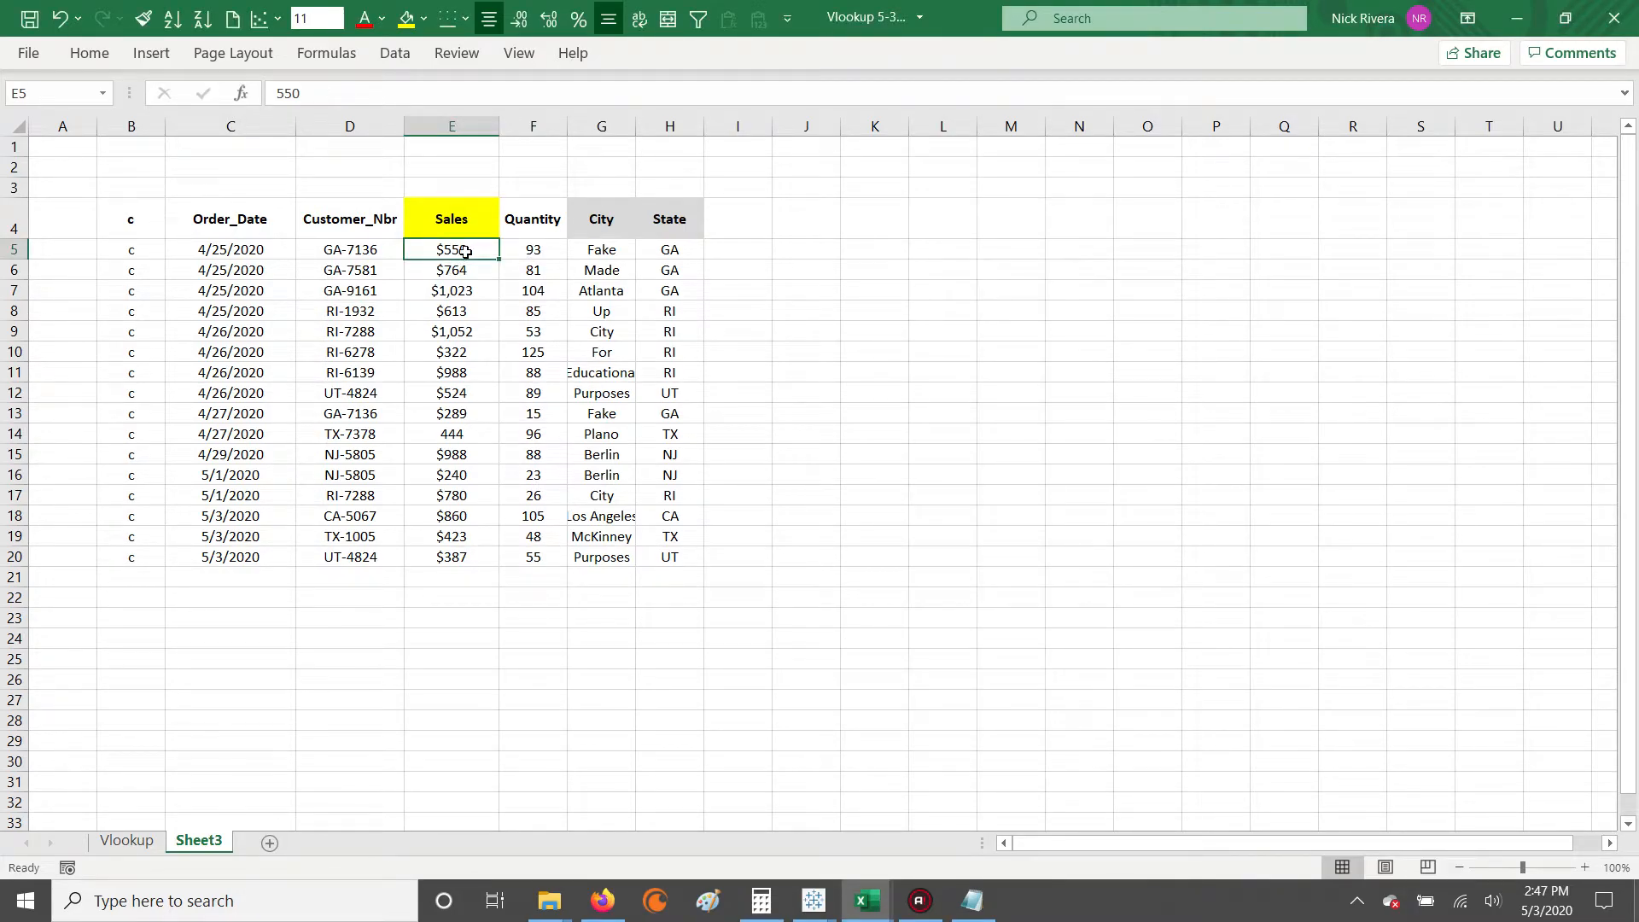
- Add the first six sales amounts in Calculator: 550 + 764 + 1023 + 613 + 1052 + 322
{"action": "left_click", "coordinate": [761, 900]}
{"action": "type", "text": "550"}
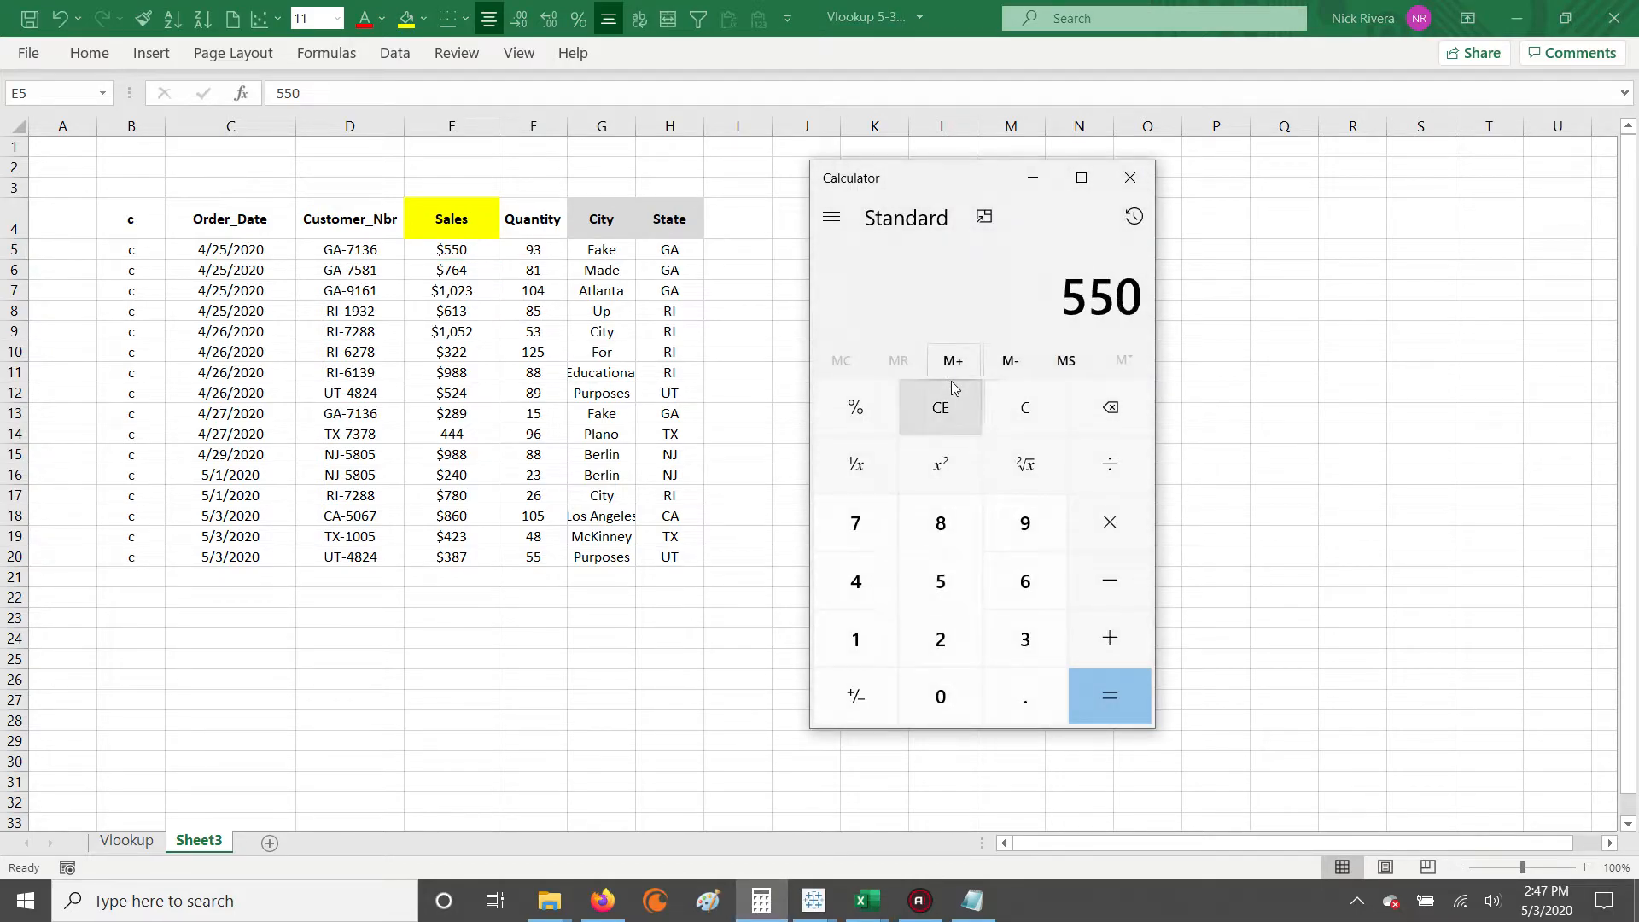
{"action": "type", "text": "+764+1023"}
{"action": "key", "text": "plus"}
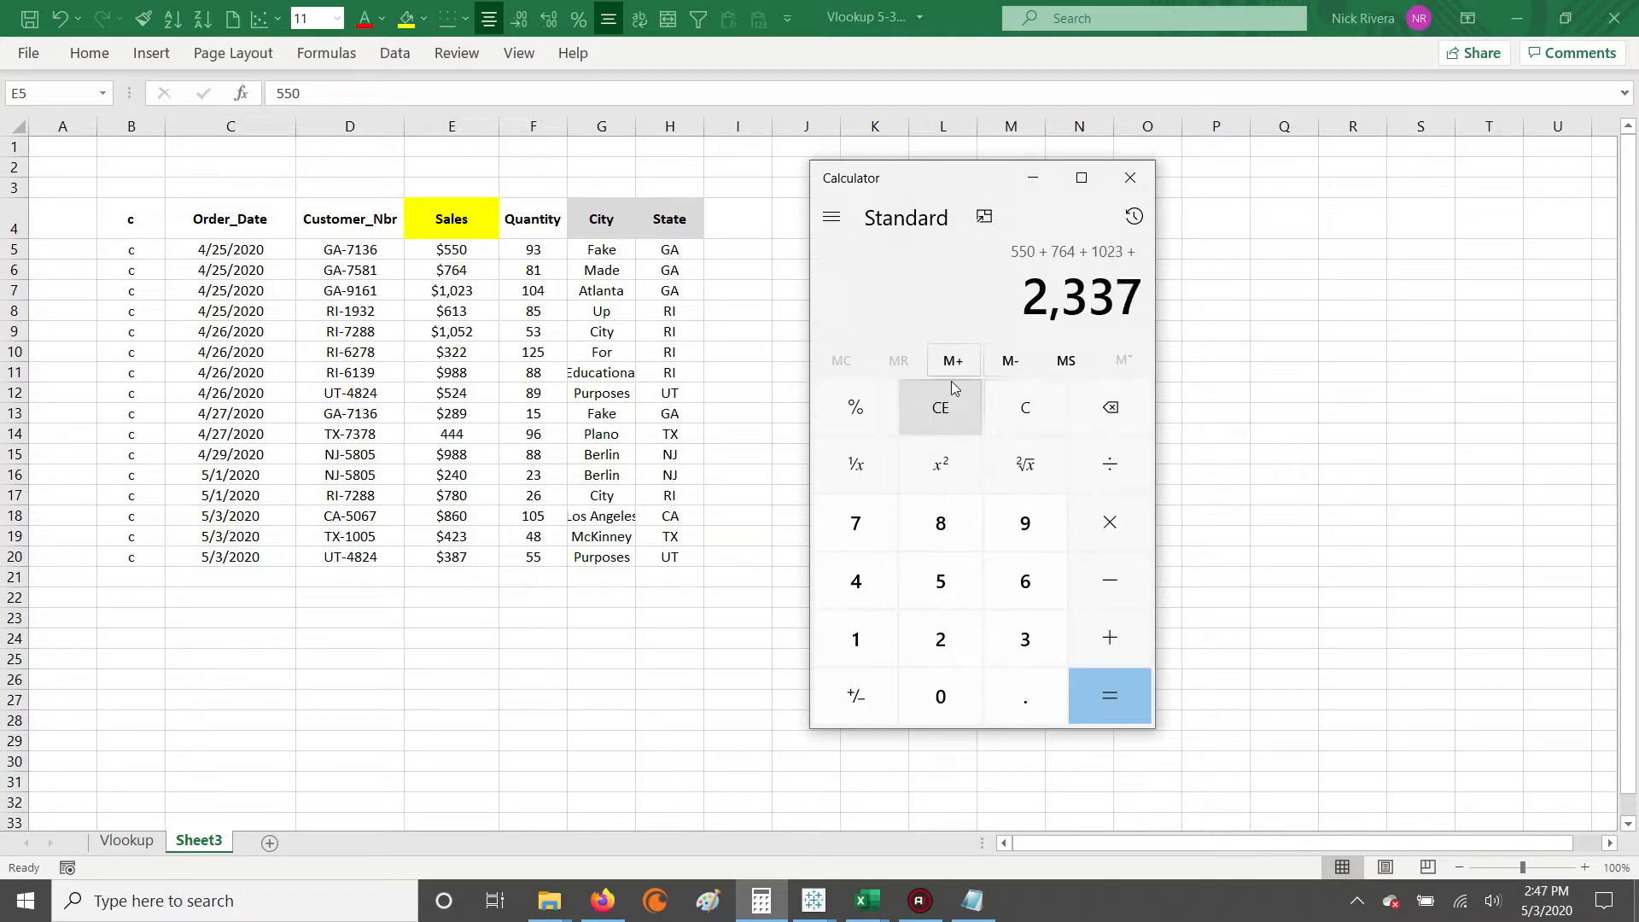
{"action": "type", "text": "613 + 1052 + 32"}
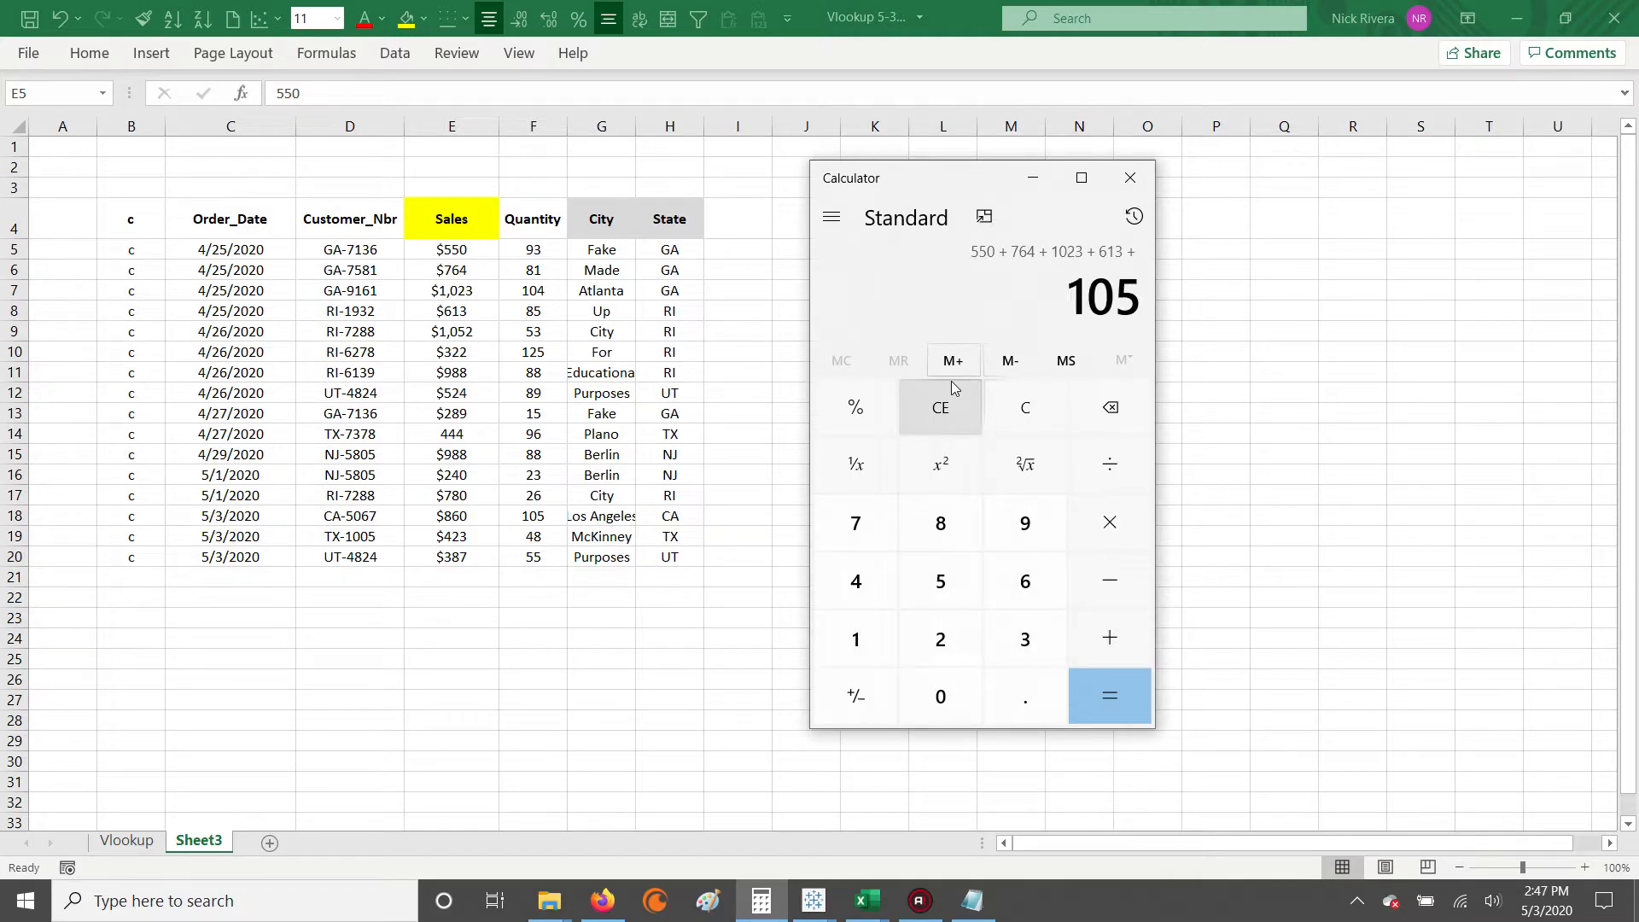
{"action": "type", "text": "2"}
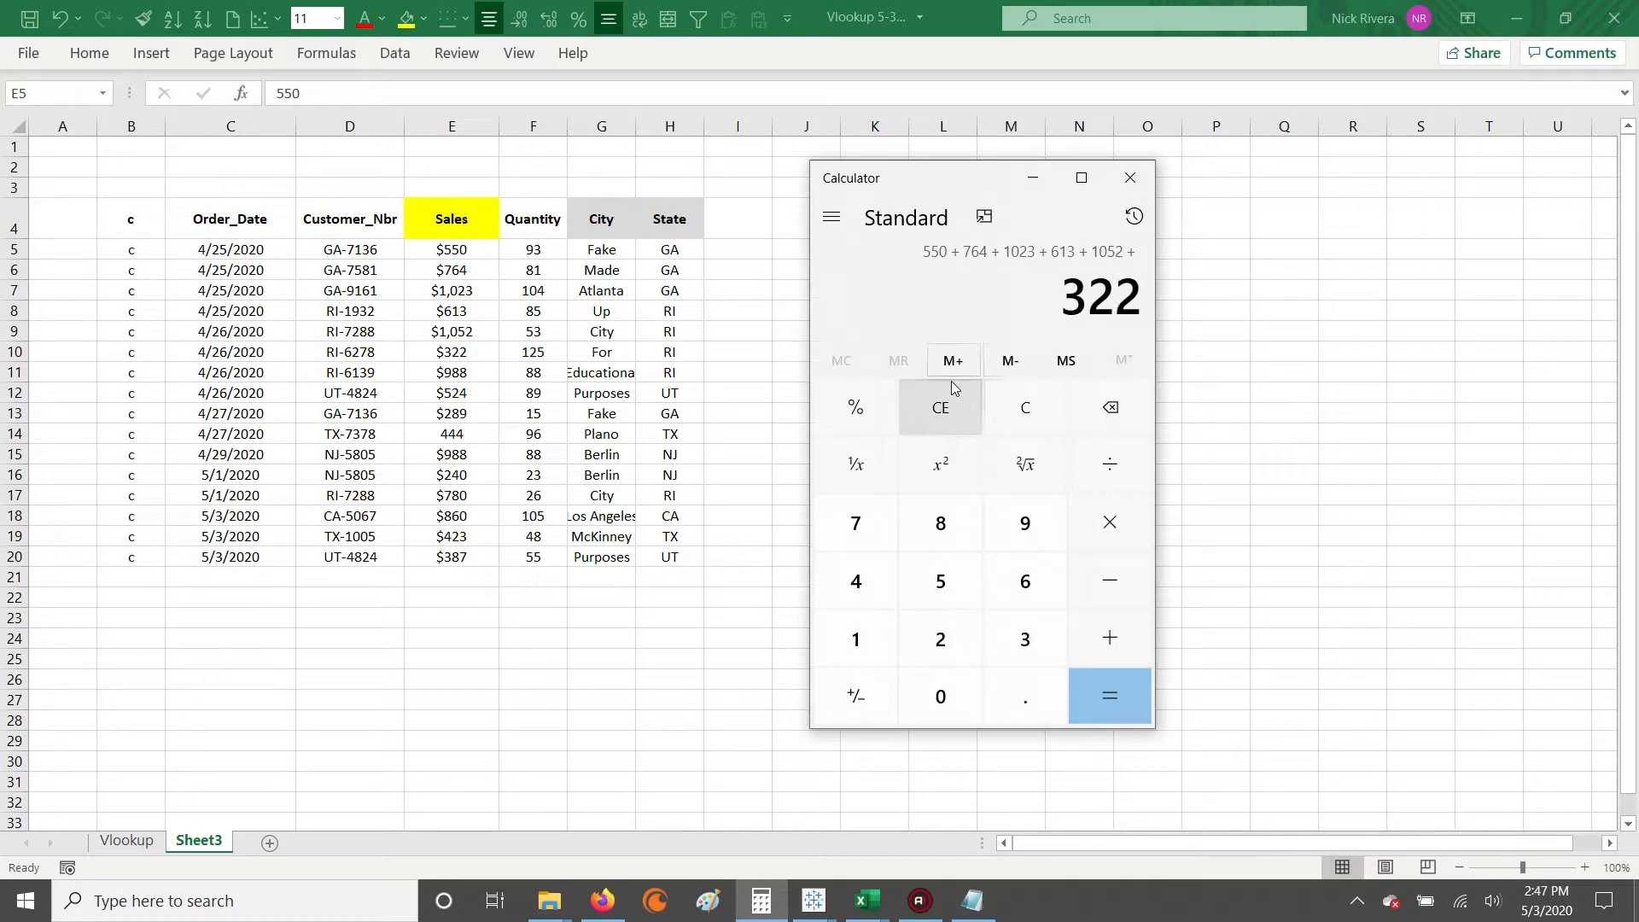
{"action": "key", "text": "Return"}
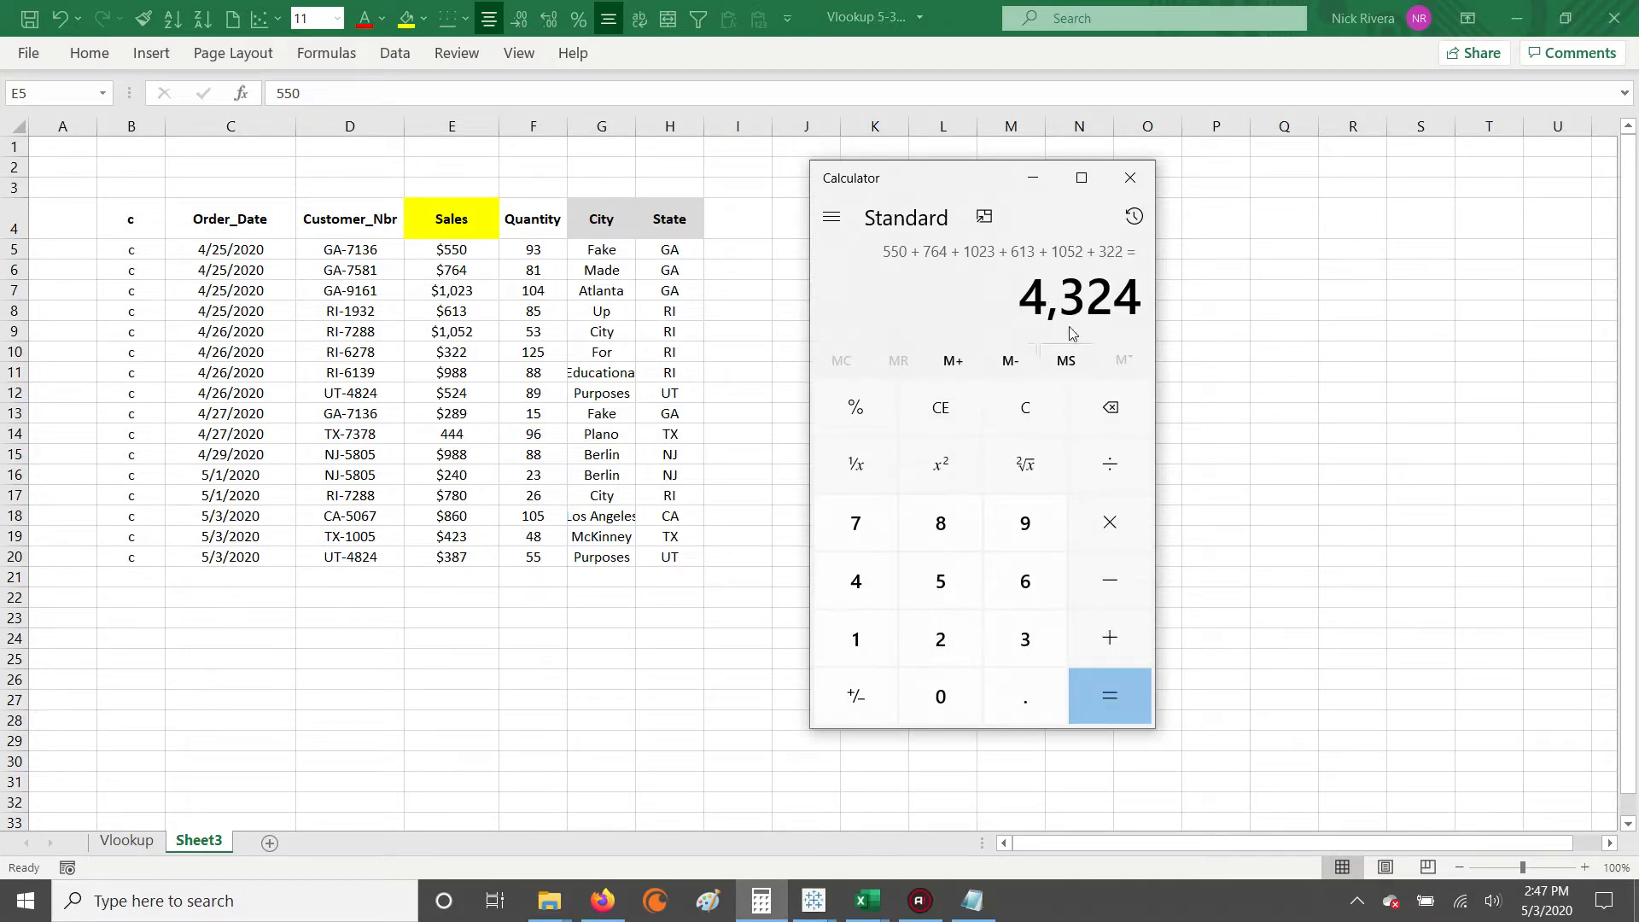
{"action": "left_click", "coordinate": [1034, 180]}
- Examine the full extent of the Sales amounts in E5:E20 and their summary figures
{"action": "left_click_drag", "start_coordinate": [457, 250], "coordinate": [454, 556]}
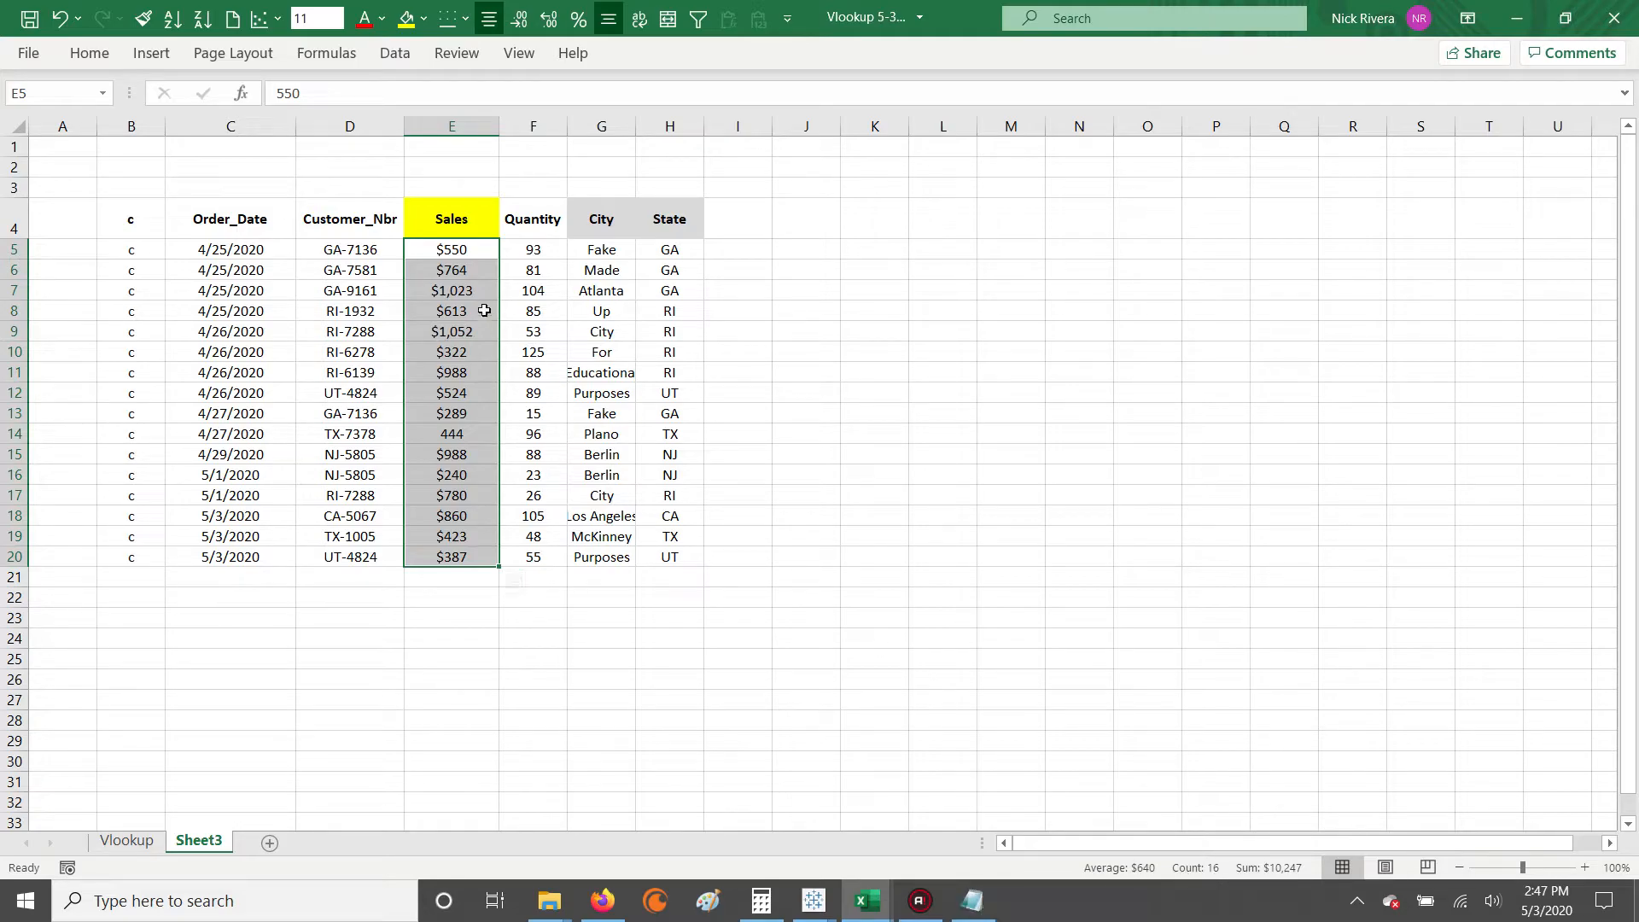
{"action": "left_click_drag", "start_coordinate": [442, 248], "coordinate": [460, 567]}
{"action": "left_click_drag", "start_coordinate": [446, 248], "coordinate": [454, 580]}
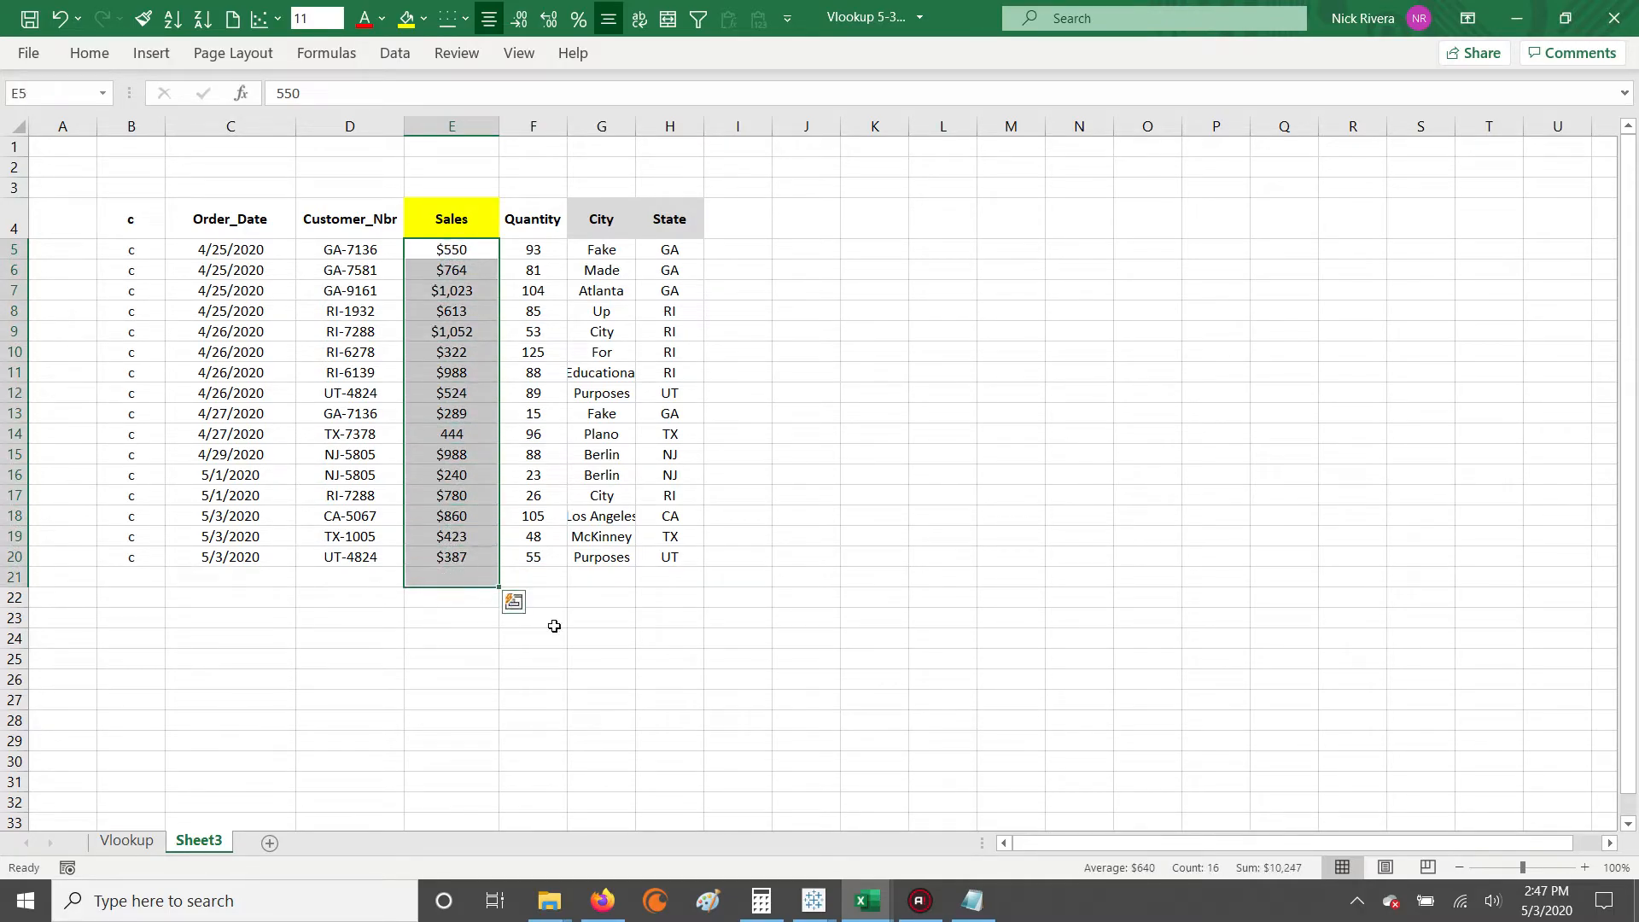
{"action": "left_click", "coordinate": [761, 902]}
{"action": "key", "text": "alt+Tab"}
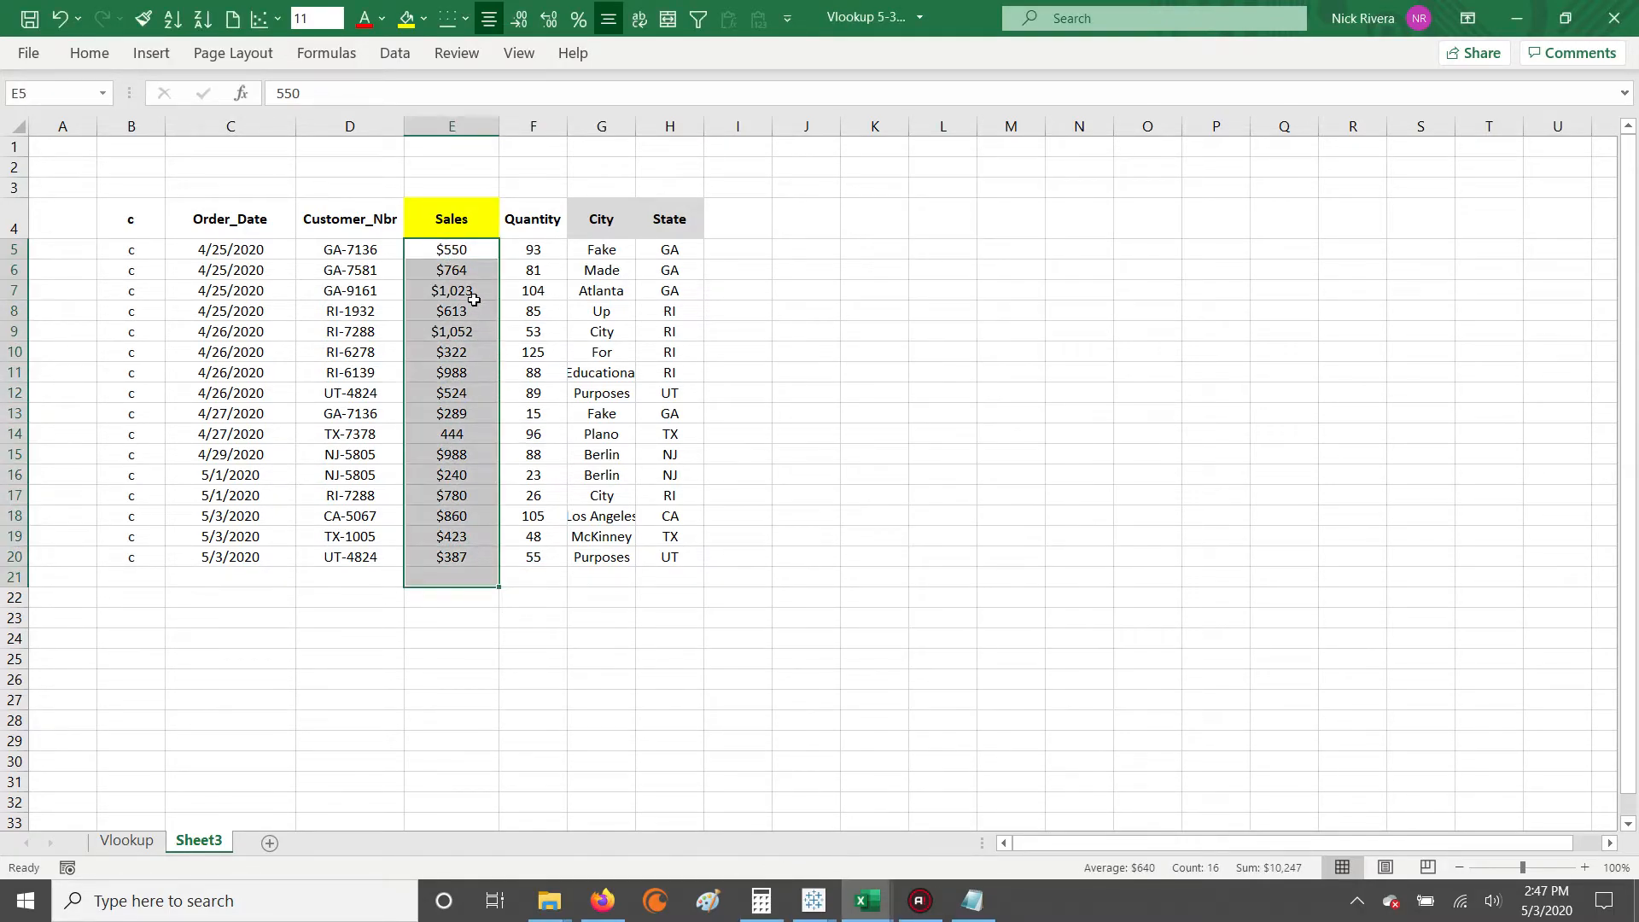
- Begin a SUM formula in E23 with cells E5, E6, E7, E8, E9, E10, E11 and E12 as separate arguments
{"action": "key", "text": "Up"}
{"action": "key", "text": "Down"}
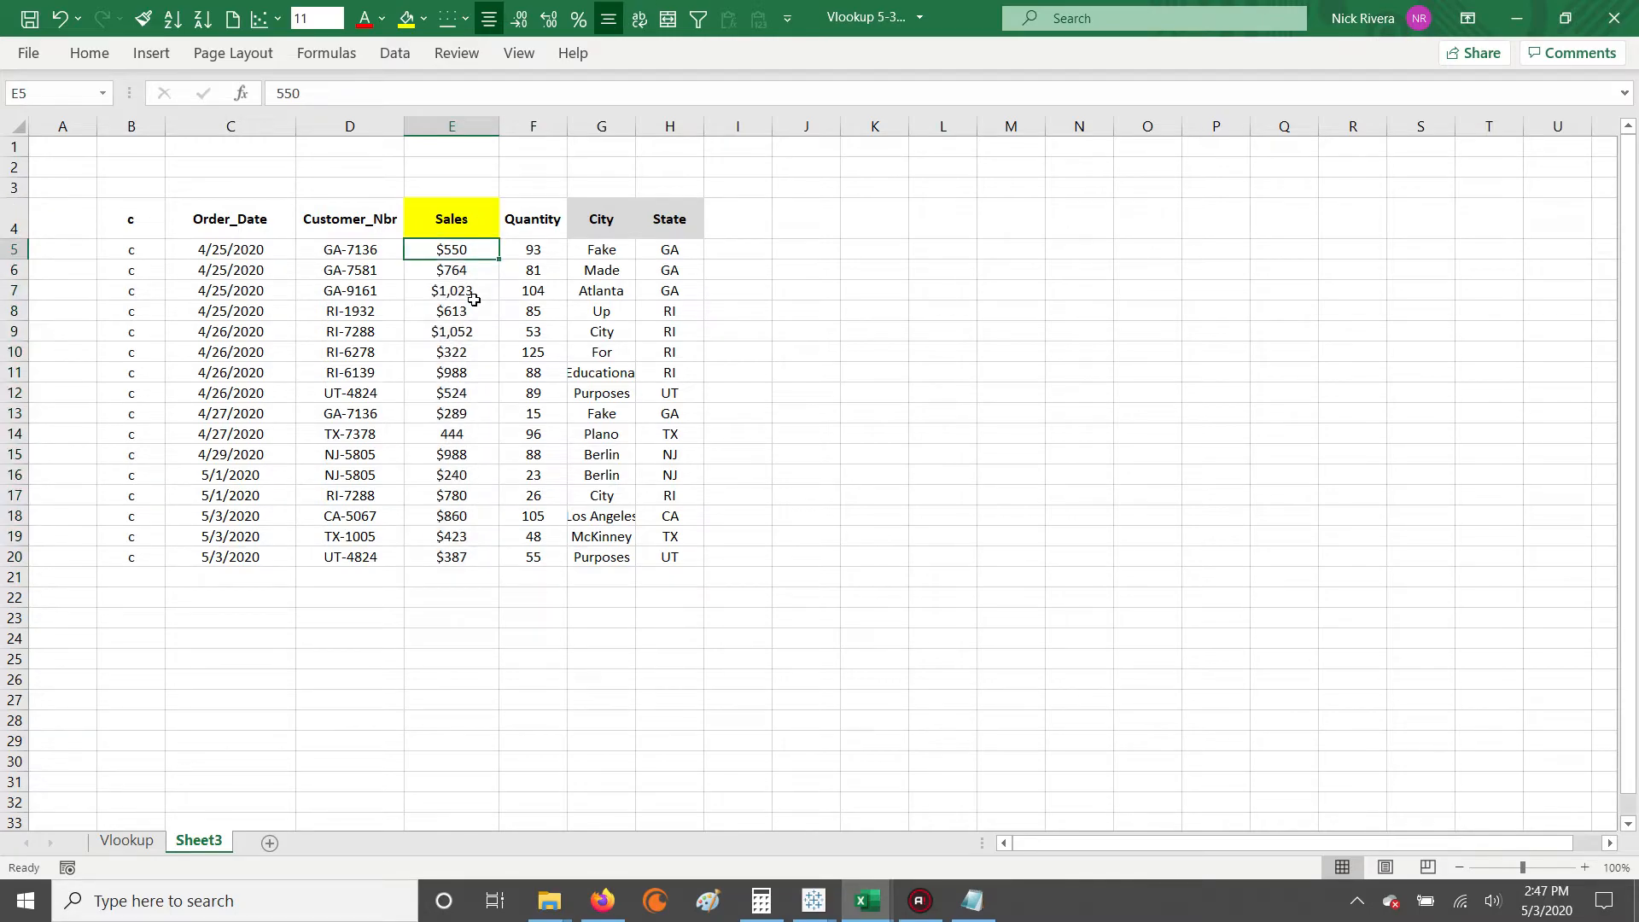
{"action": "key", "text": "ctrl+Down"}
{"action": "key", "text": "Down"}
{"action": "key", "text": "Down"}
{"action": "key", "text": "Down"}
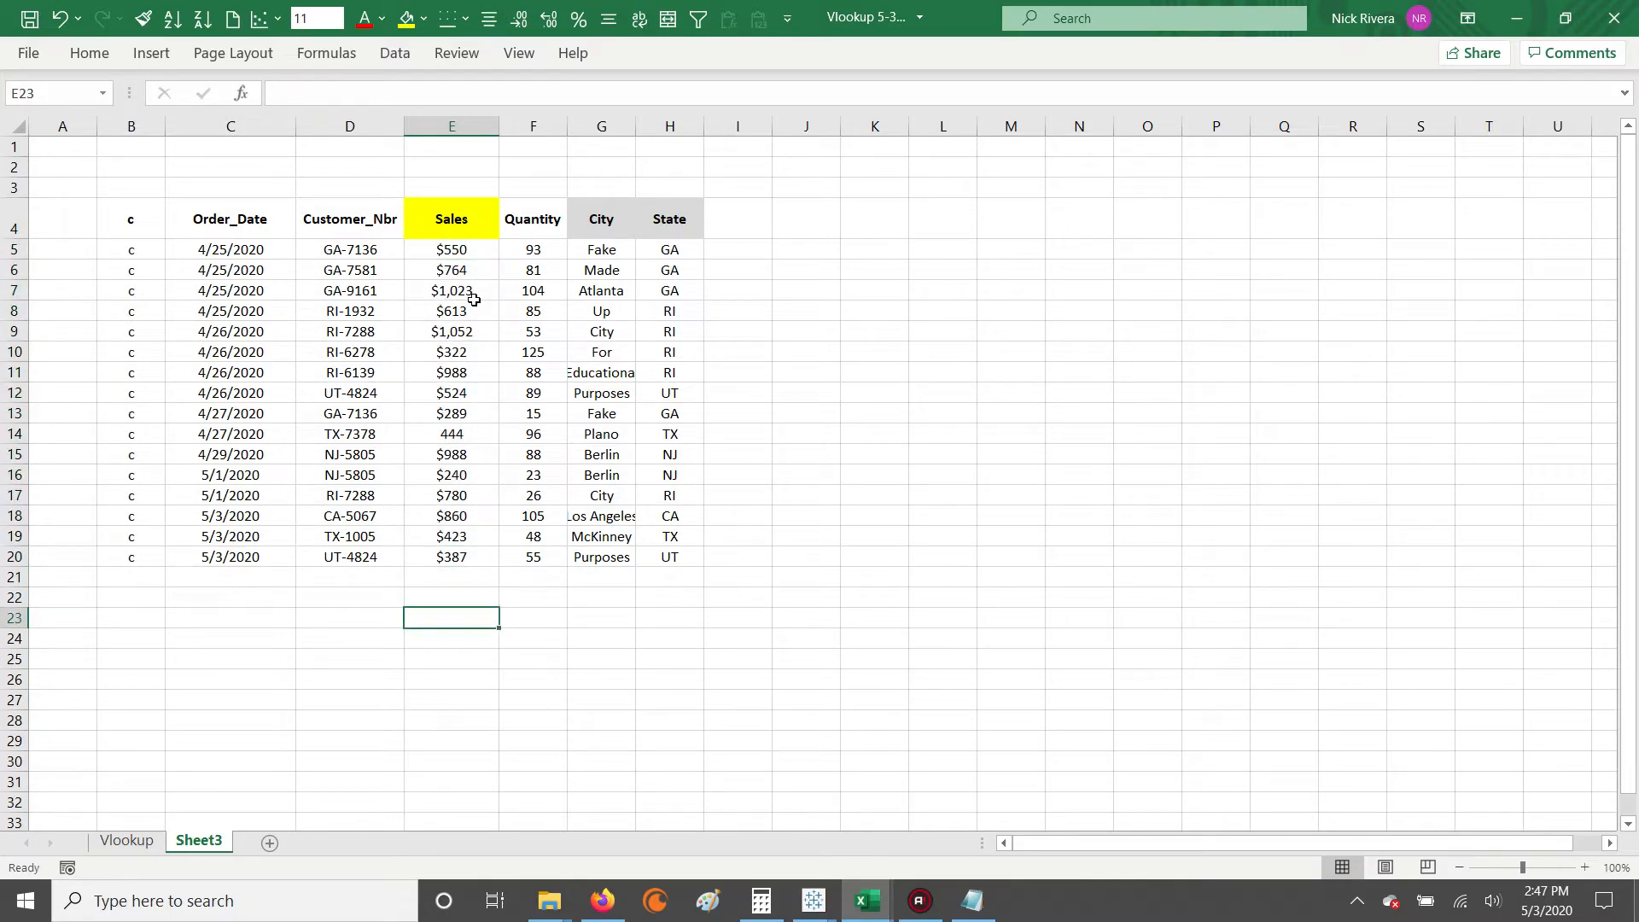
{"action": "type", "text": "="}
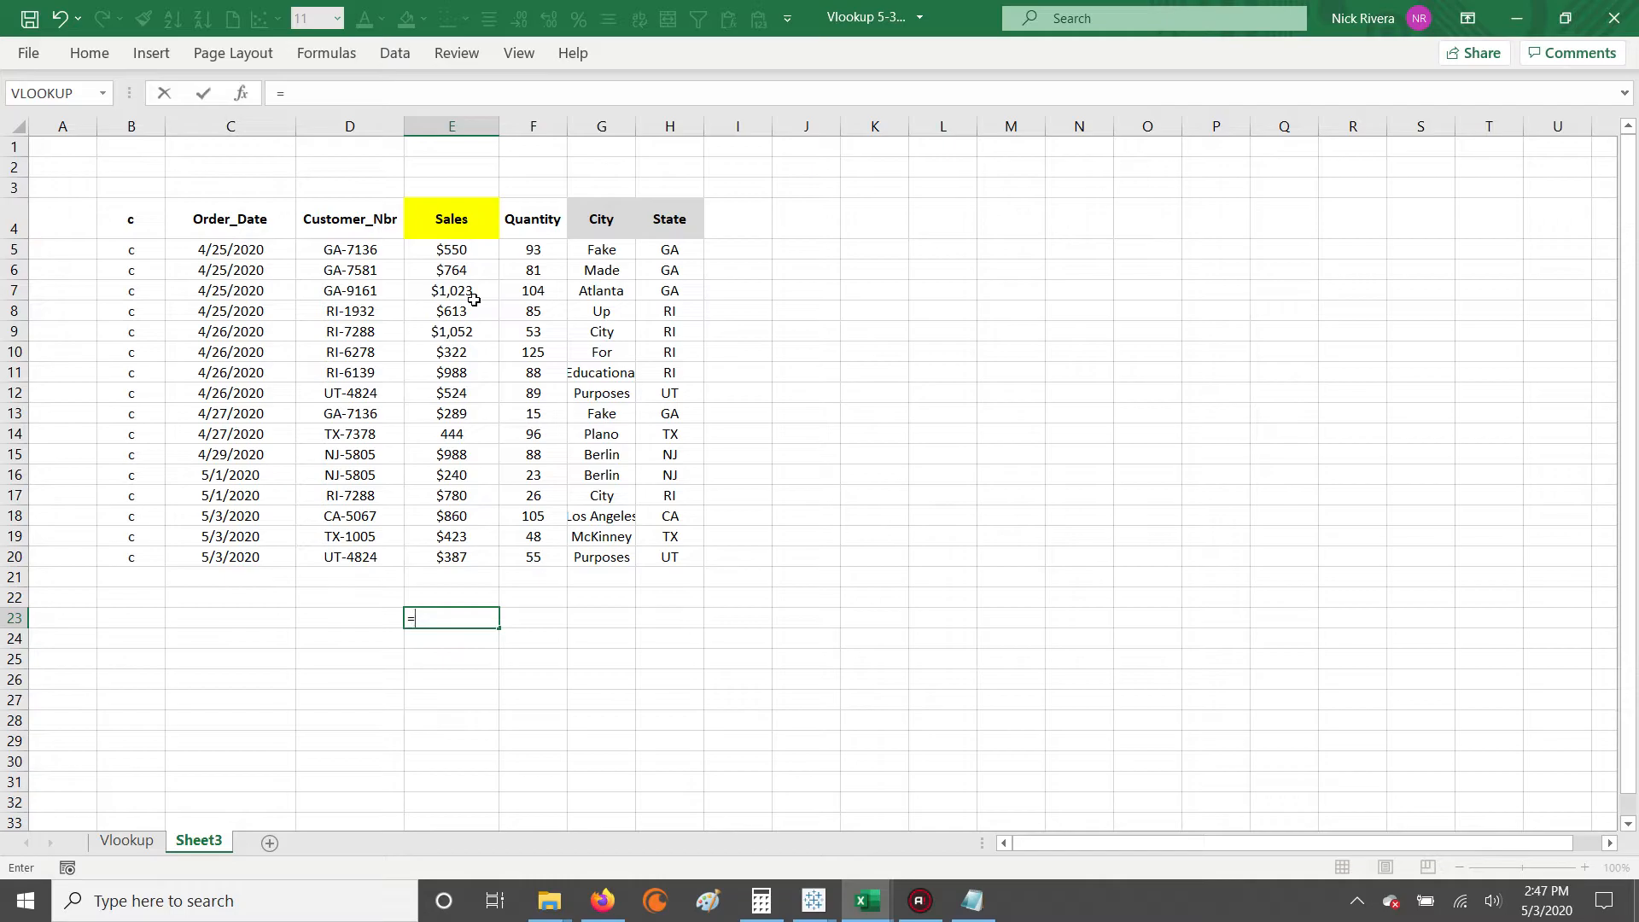
{"action": "type", "text": "sum("}
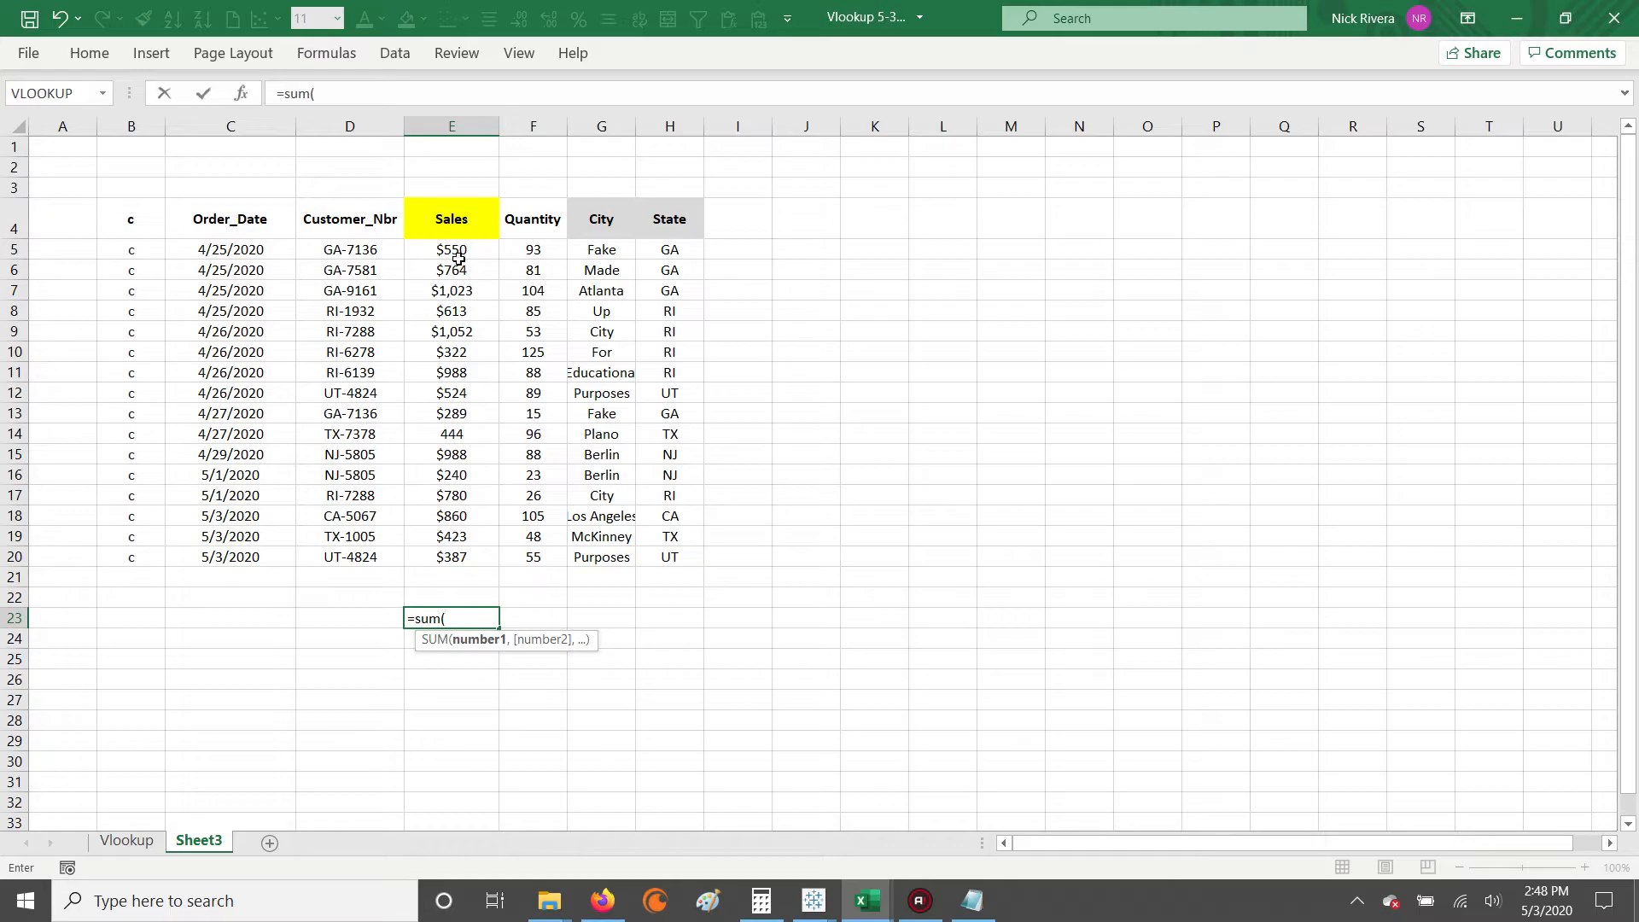
{"action": "left_click", "coordinate": [457, 251]}
{"action": "type", "text": ","}
{"action": "left_click", "coordinate": [460, 270]}
{"action": "type", "text": ","}
{"action": "left_click", "coordinate": [457, 291]}
{"action": "type", "text": ","}
{"action": "left_click", "coordinate": [456, 311]}
{"action": "type", "text": ","}
{"action": "left_click", "coordinate": [457, 333]}
{"action": "type", "text": ","}
{"action": "left_click", "coordinate": [457, 352]}
{"action": "type", "text": ","}
{"action": "left_click", "coordinate": [458, 373]}
{"action": "type", "text": ","}
{"action": "left_click", "coordinate": [457, 394]}
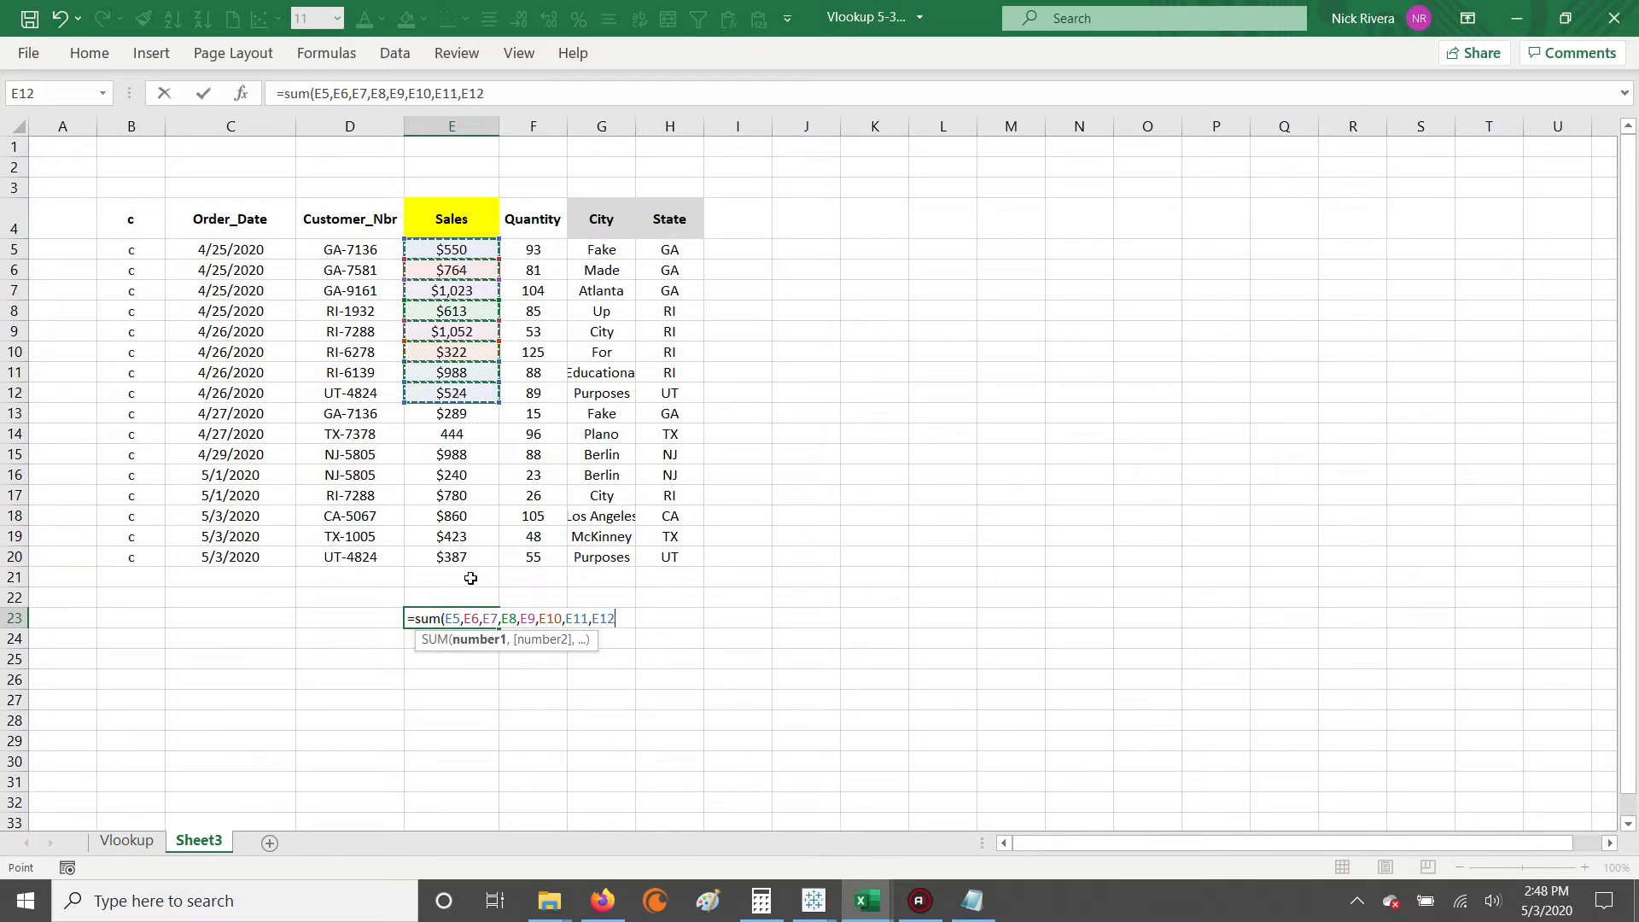
{"action": "type", "text": ","}
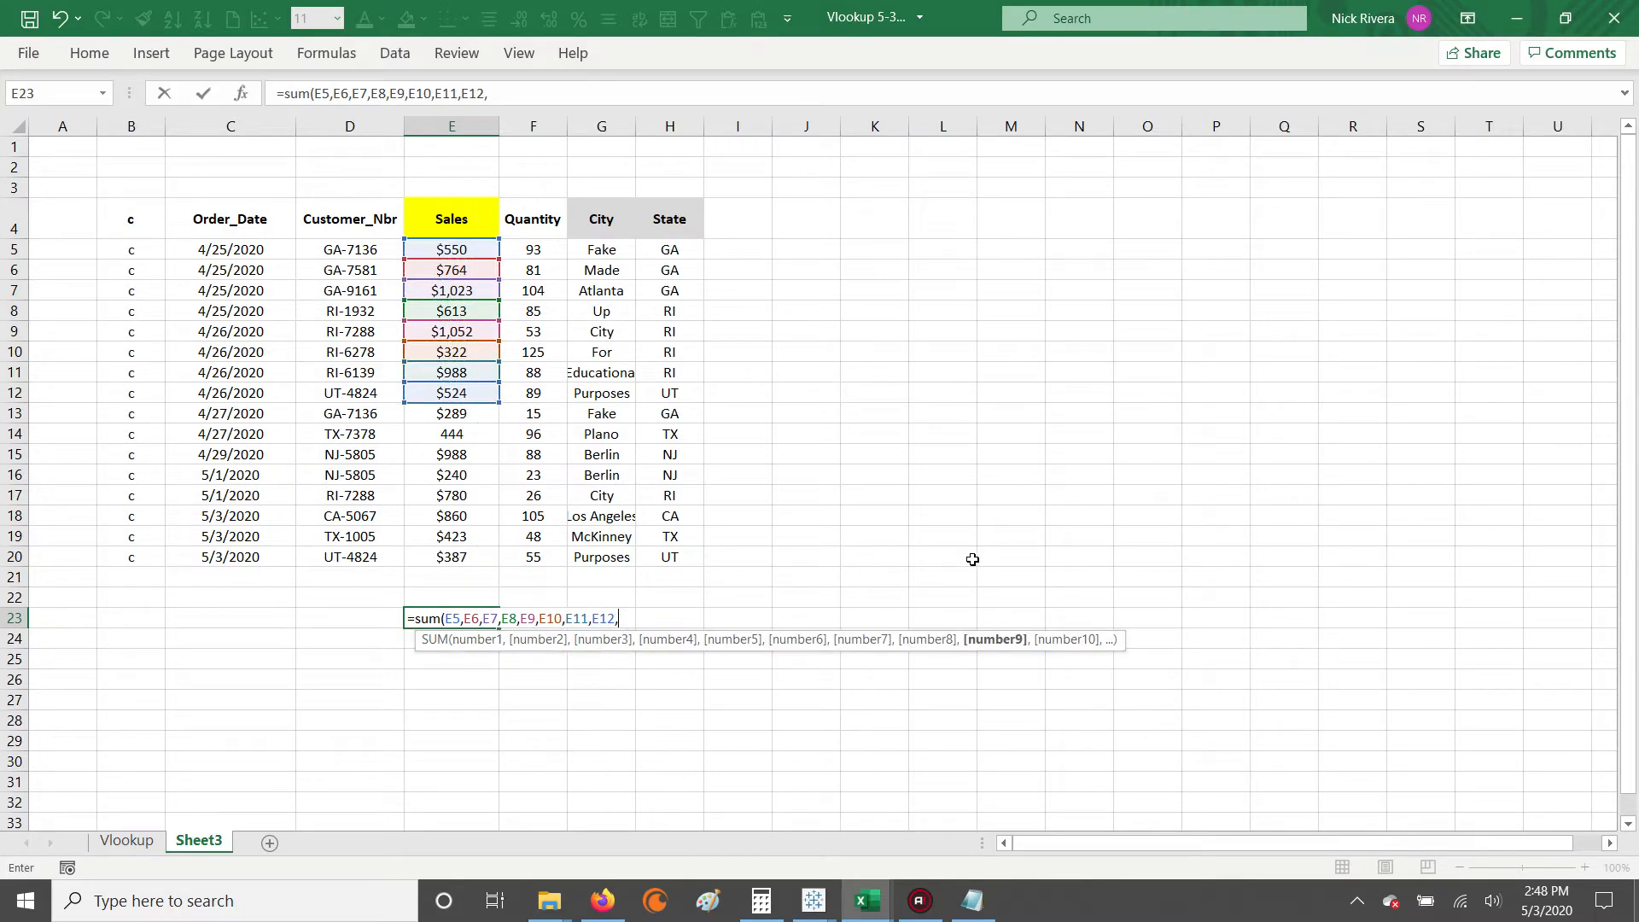
- Complete the SUM formula in E23 with the range E13:E20 as the final argument
{"action": "left_click_drag", "start_coordinate": [469, 416], "coordinate": [477, 559]}
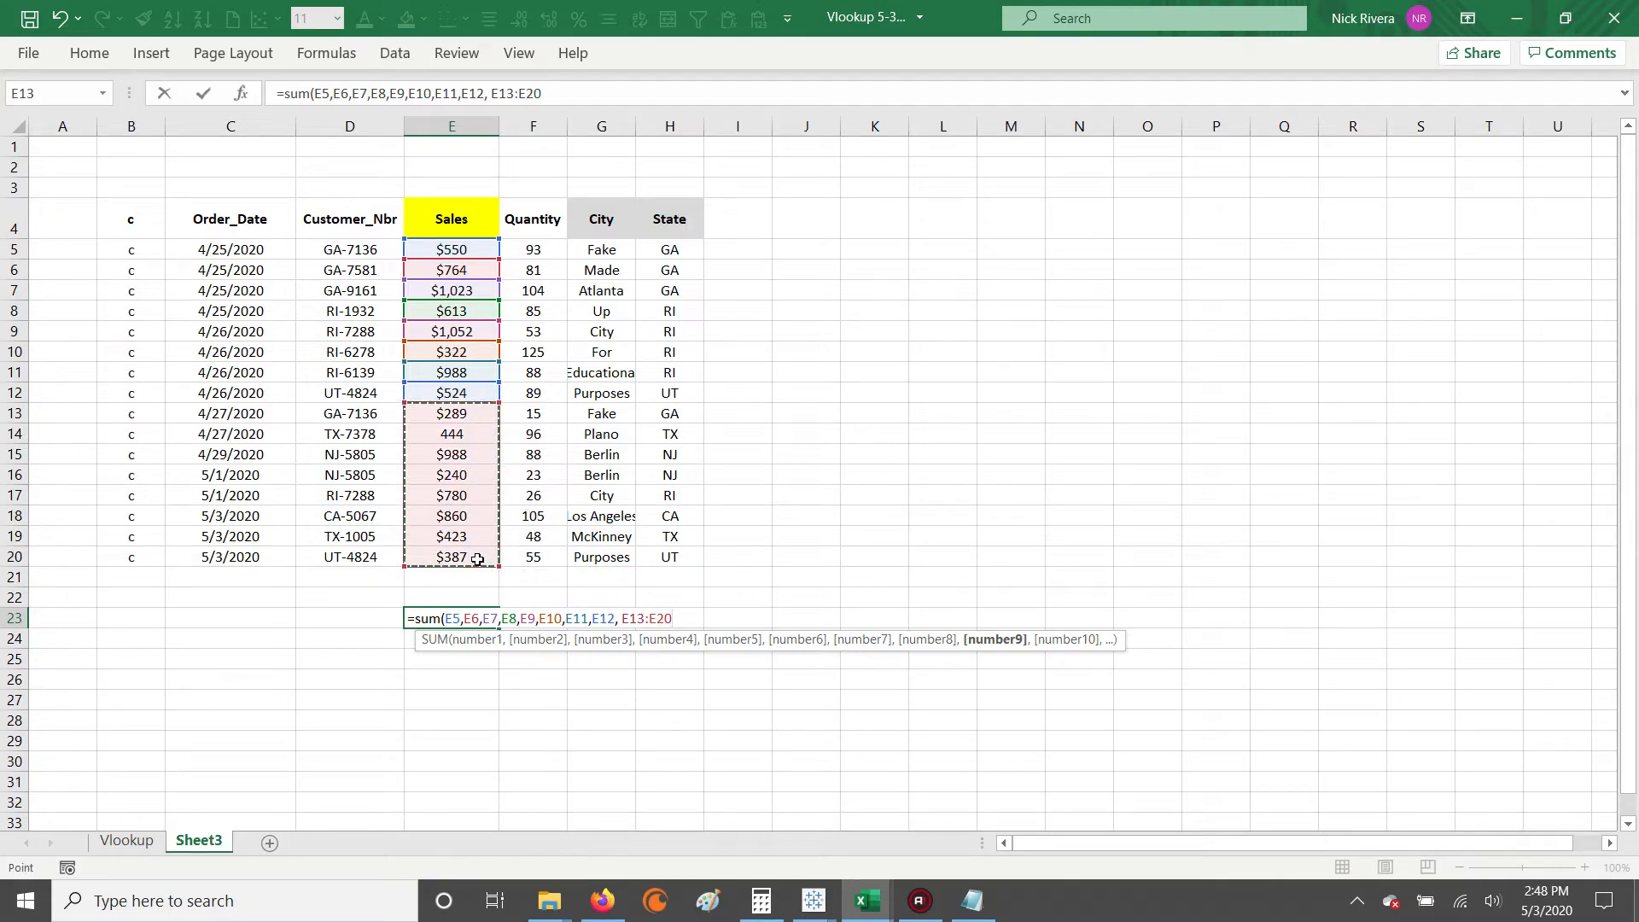
{"action": "type", "text": ")"}
{"action": "key", "text": "ctrl+Return"}
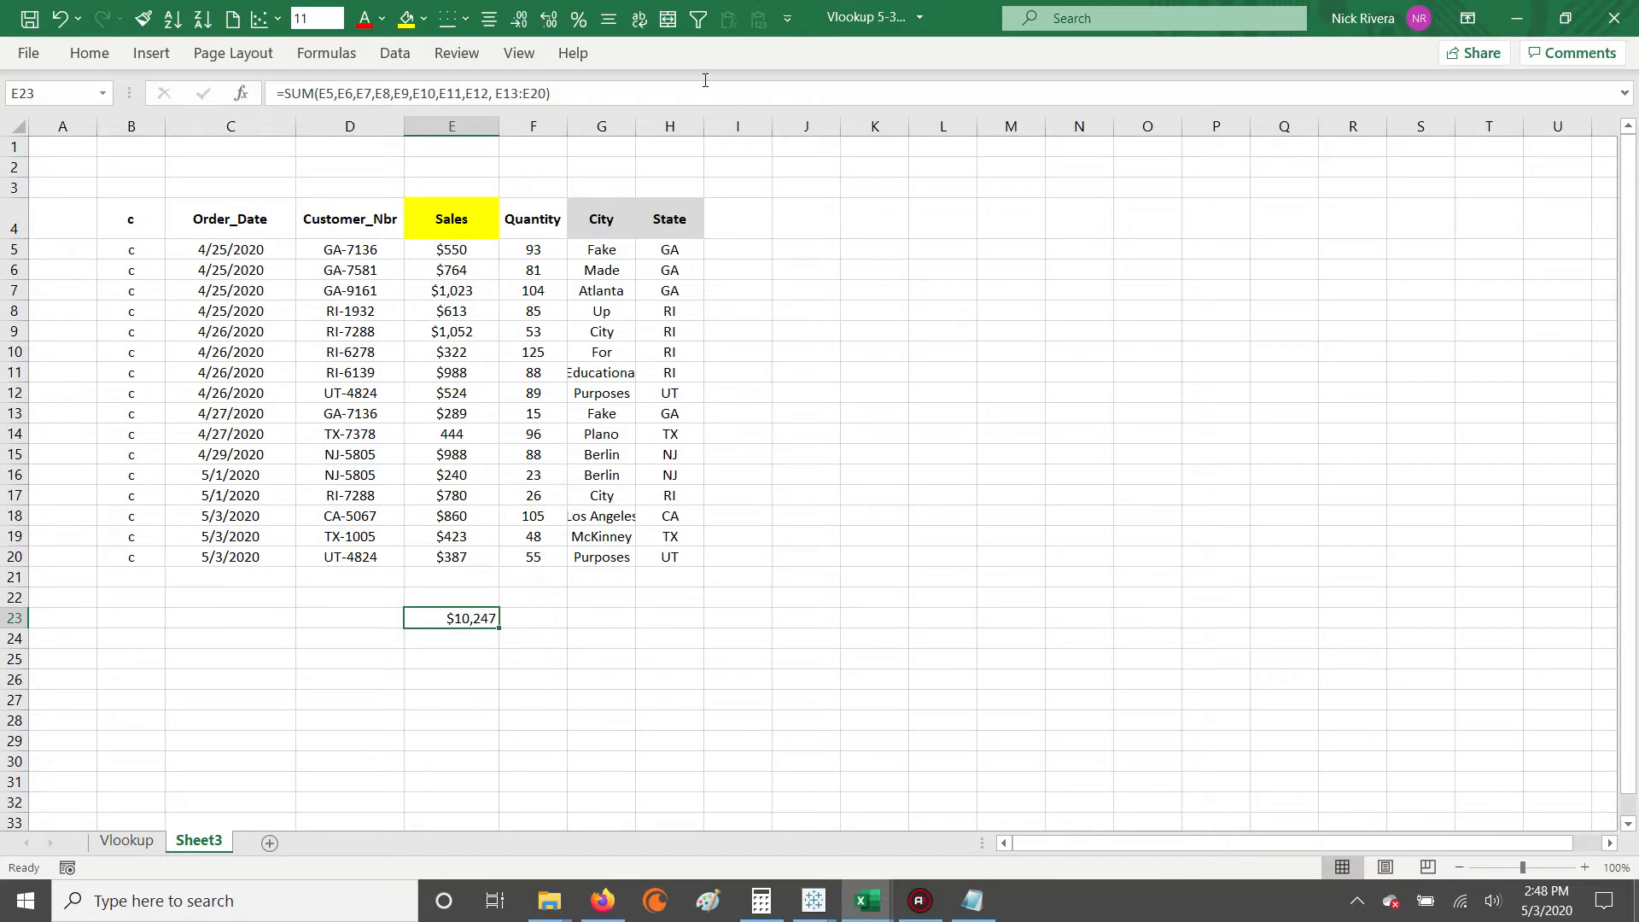
- Review the formula in E23 and compare its result with the summary sum of E5:E20
{"action": "left_click", "coordinate": [647, 91]}
{"action": "key", "text": "Escape"}
{"action": "left_click_drag", "start_coordinate": [455, 249], "coordinate": [450, 551]}
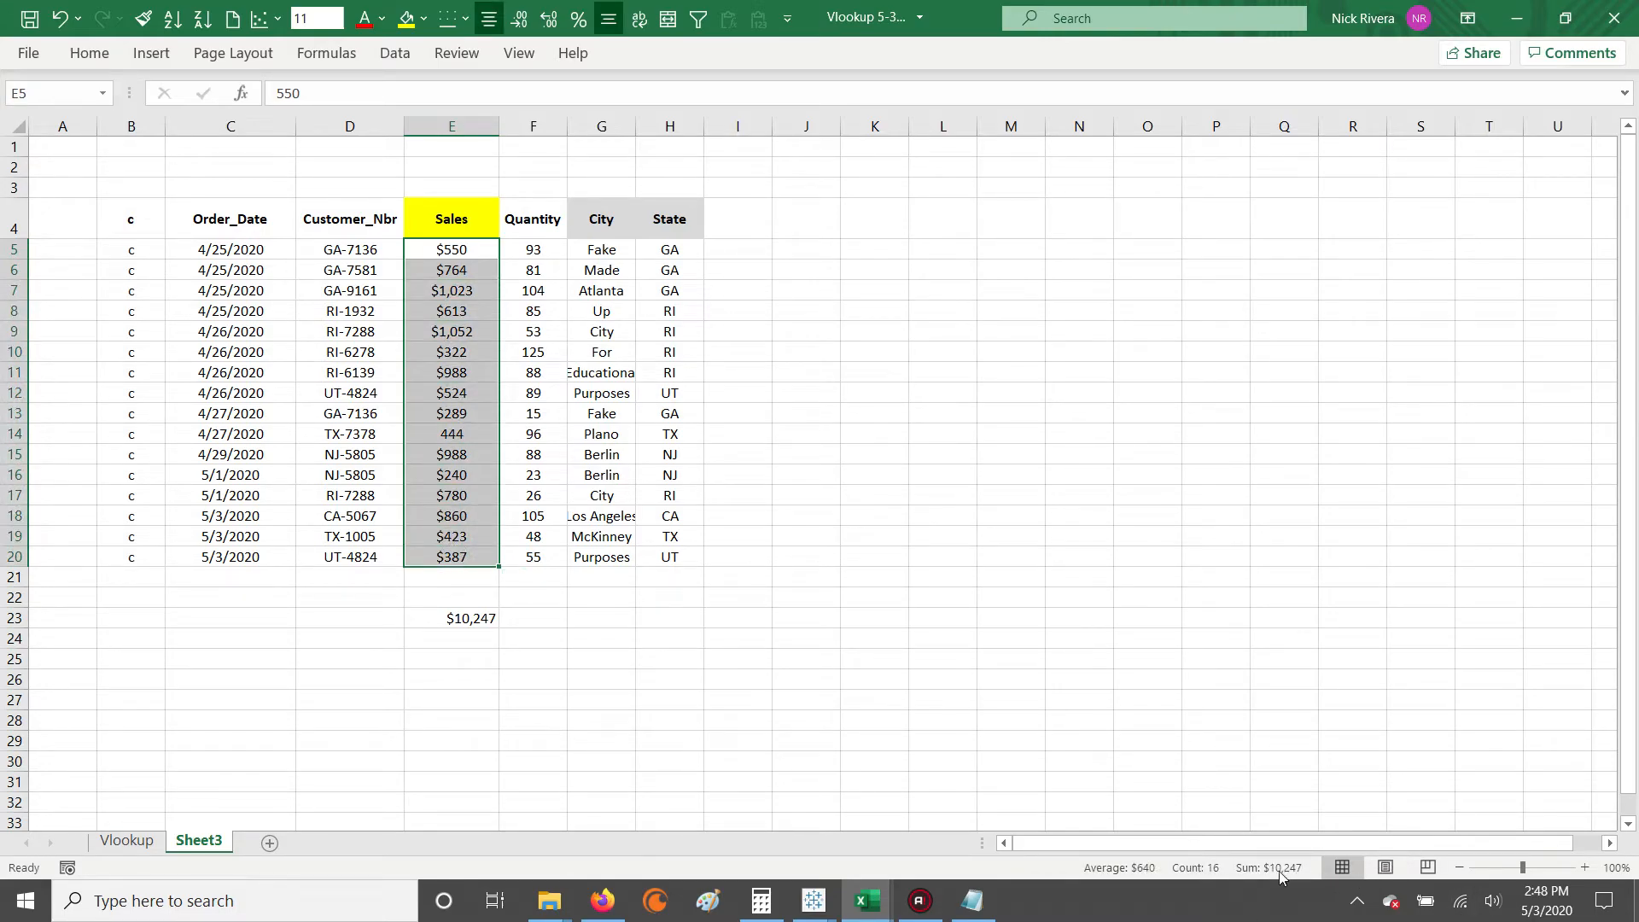
{"action": "left_click", "coordinate": [435, 619]}
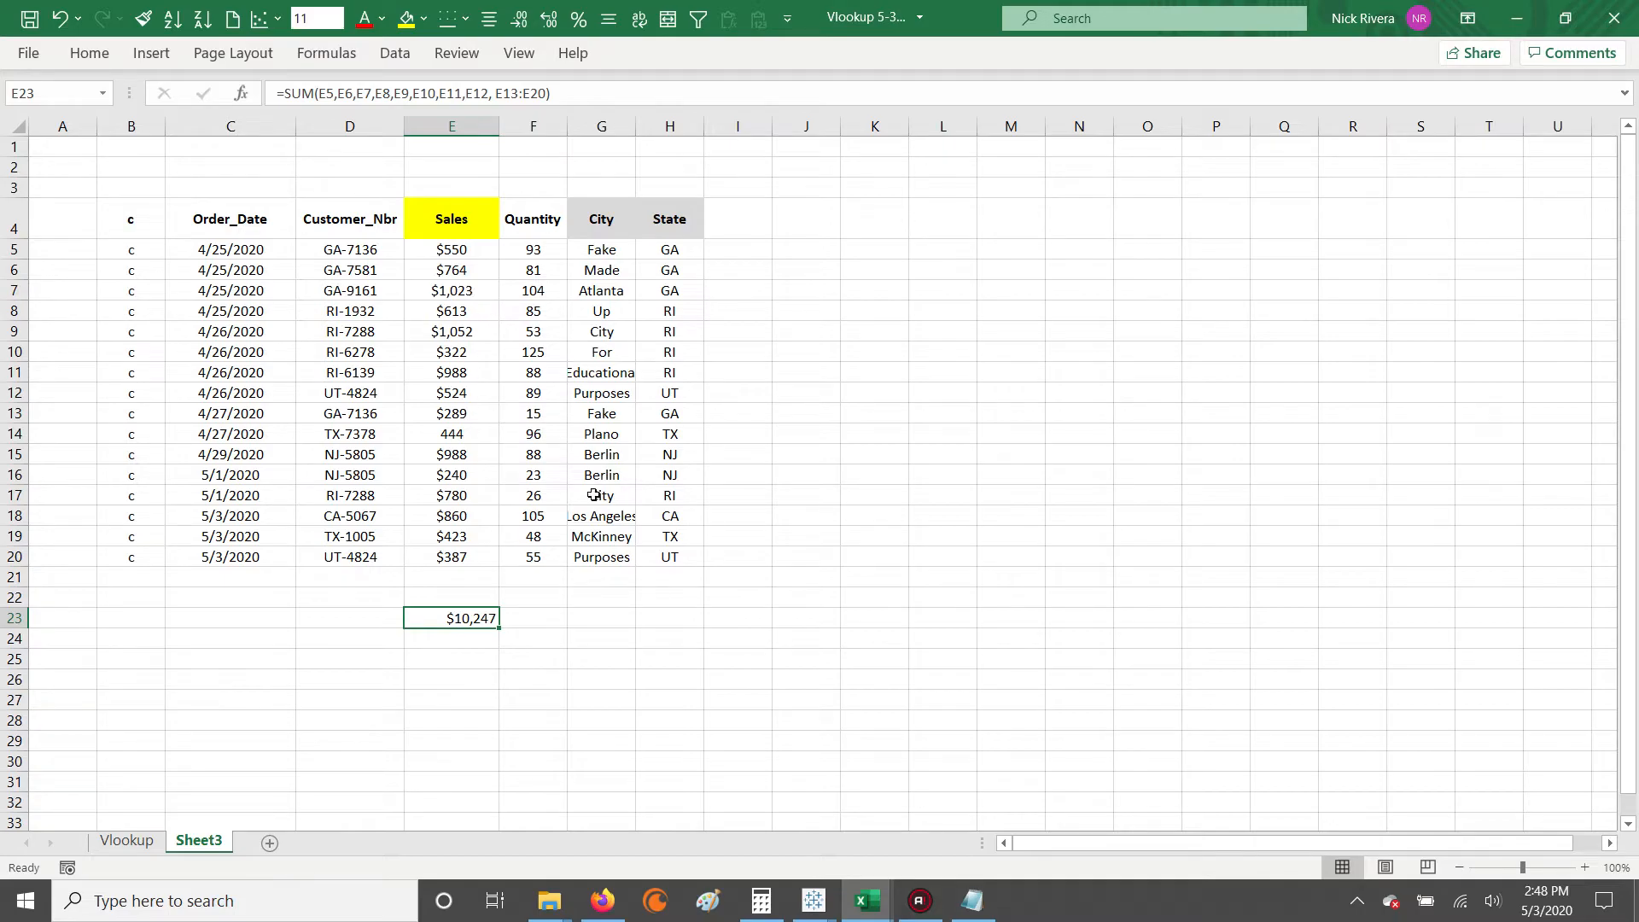
- Switch to Calculator and multiply the previous total by 0 to clear it
{"action": "left_click", "coordinate": [761, 901]}
{"action": "key", "text": "asterisk"}
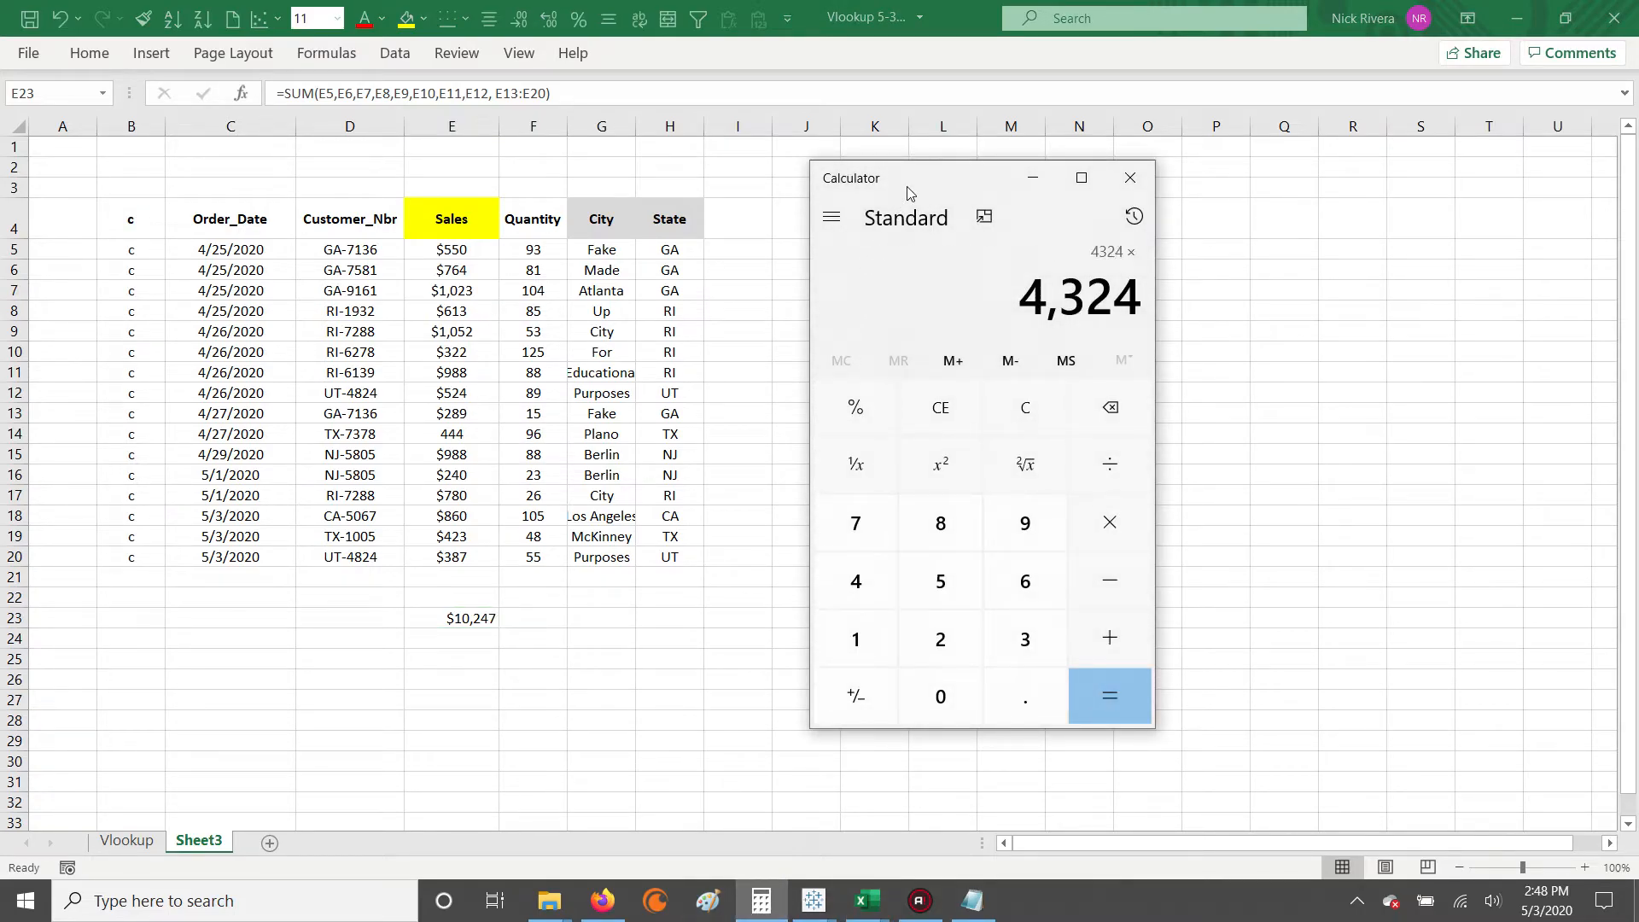
{"action": "key", "text": "0"}
{"action": "key", "text": "Return"}
{"action": "key", "text": "Return"}
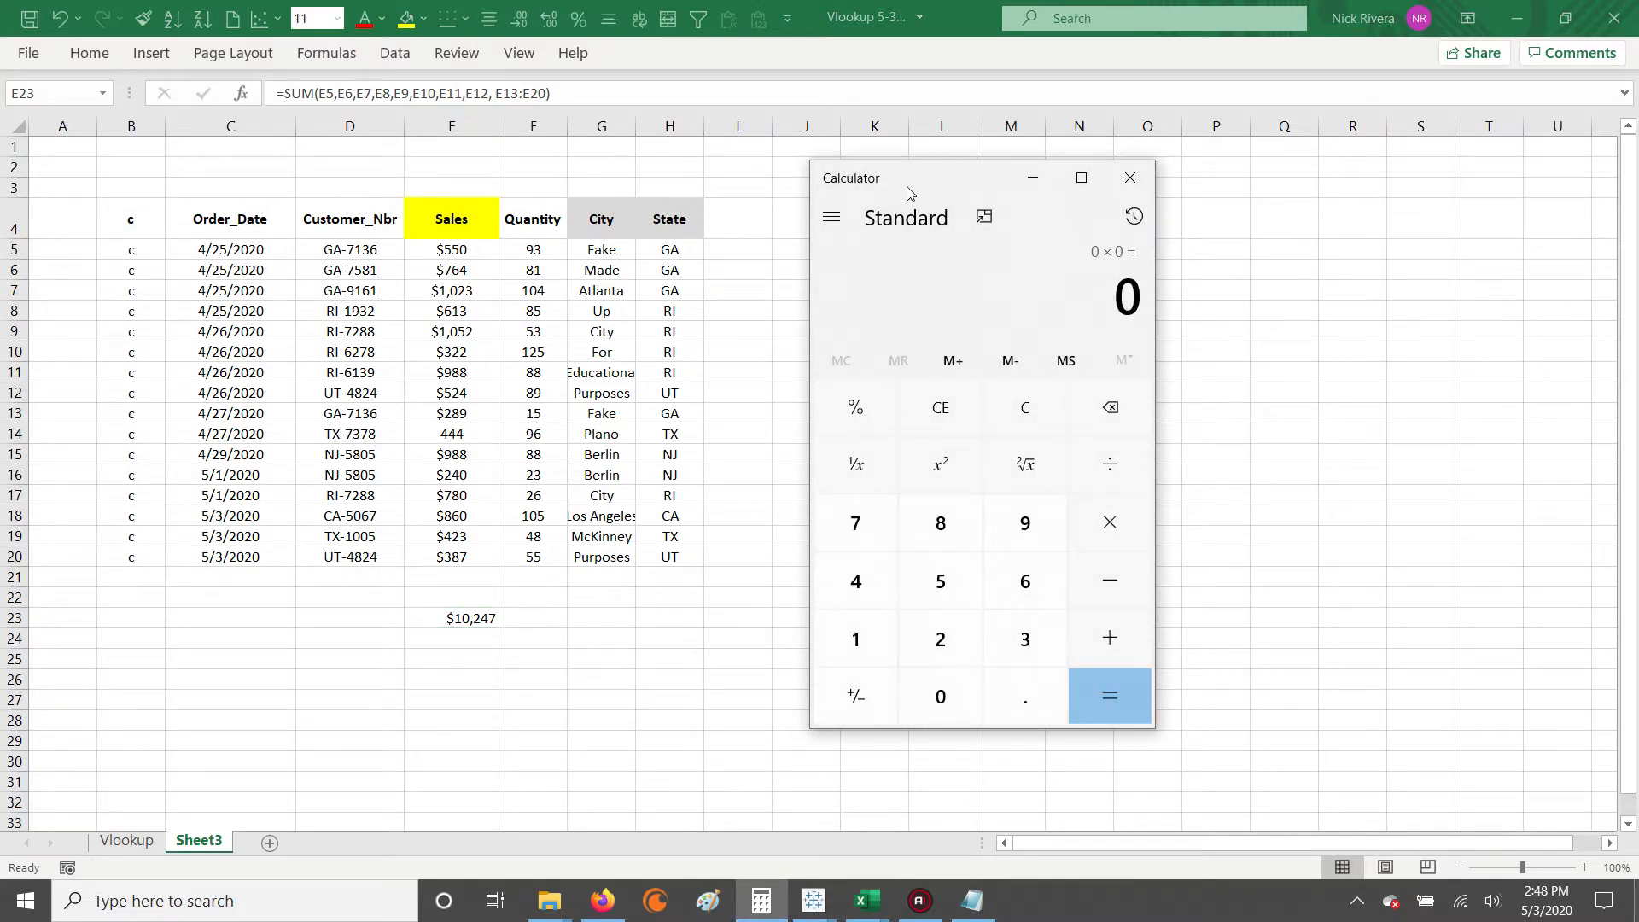
- Enter the first eight sales amounts as a running addition: 550 + 764 + 1023 + 613 + 1052 + 322 + 988 + 524
{"action": "type", "text": "550"}
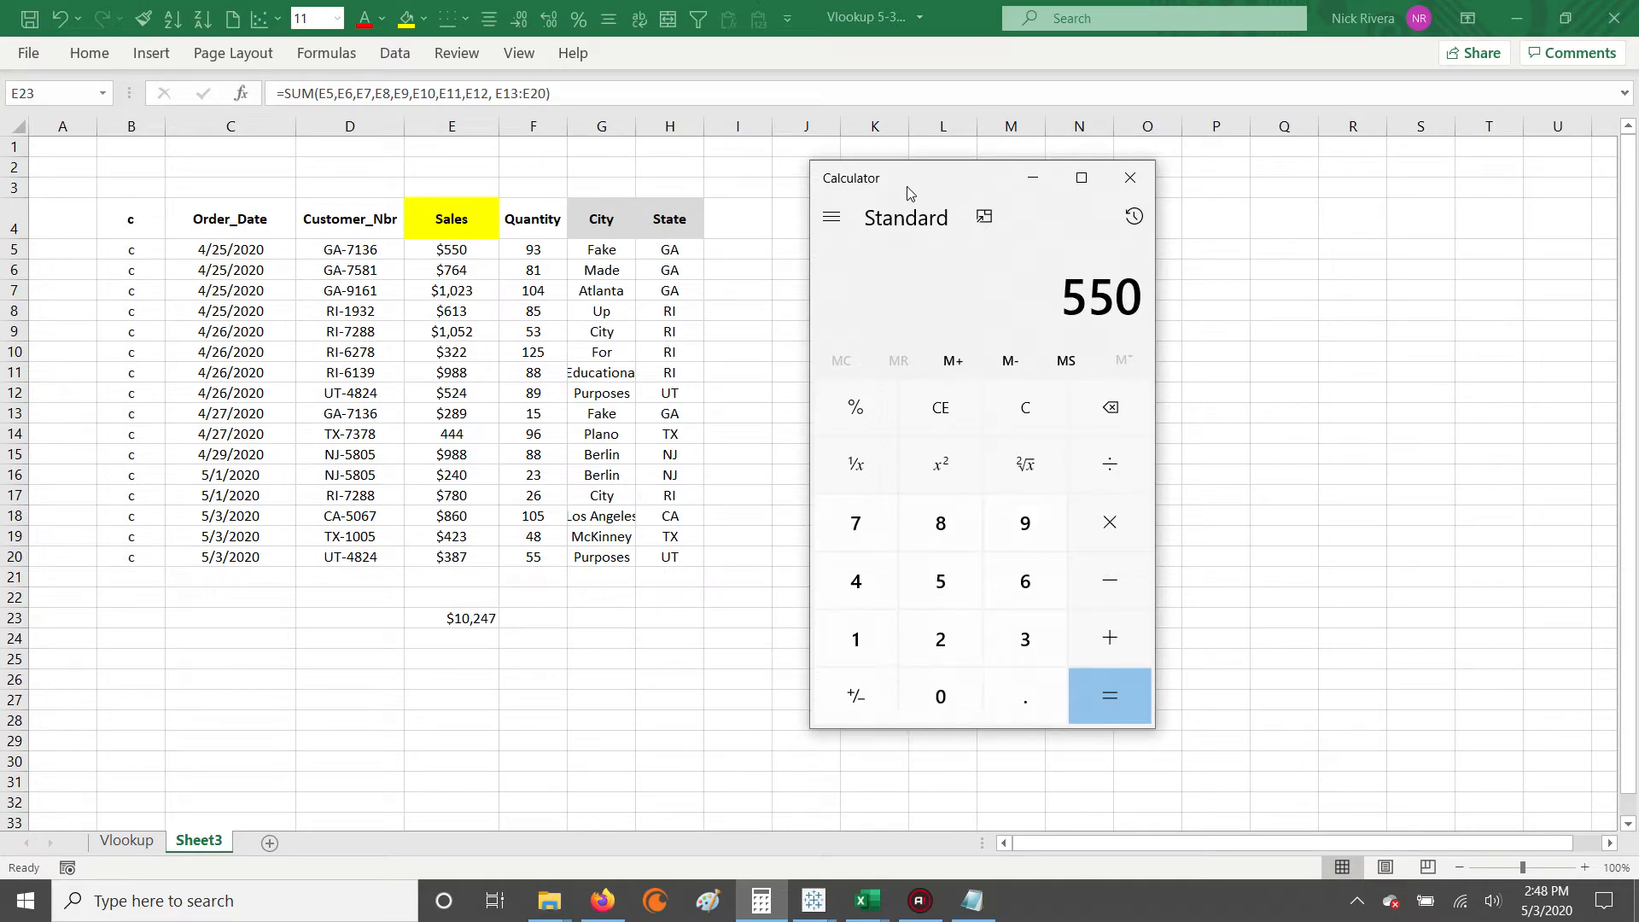
{"action": "type", "text": "764"}
{"action": "type", "text": "+1023+"}
{"action": "type", "text": "613"}
{"action": "type", "text": "+"}
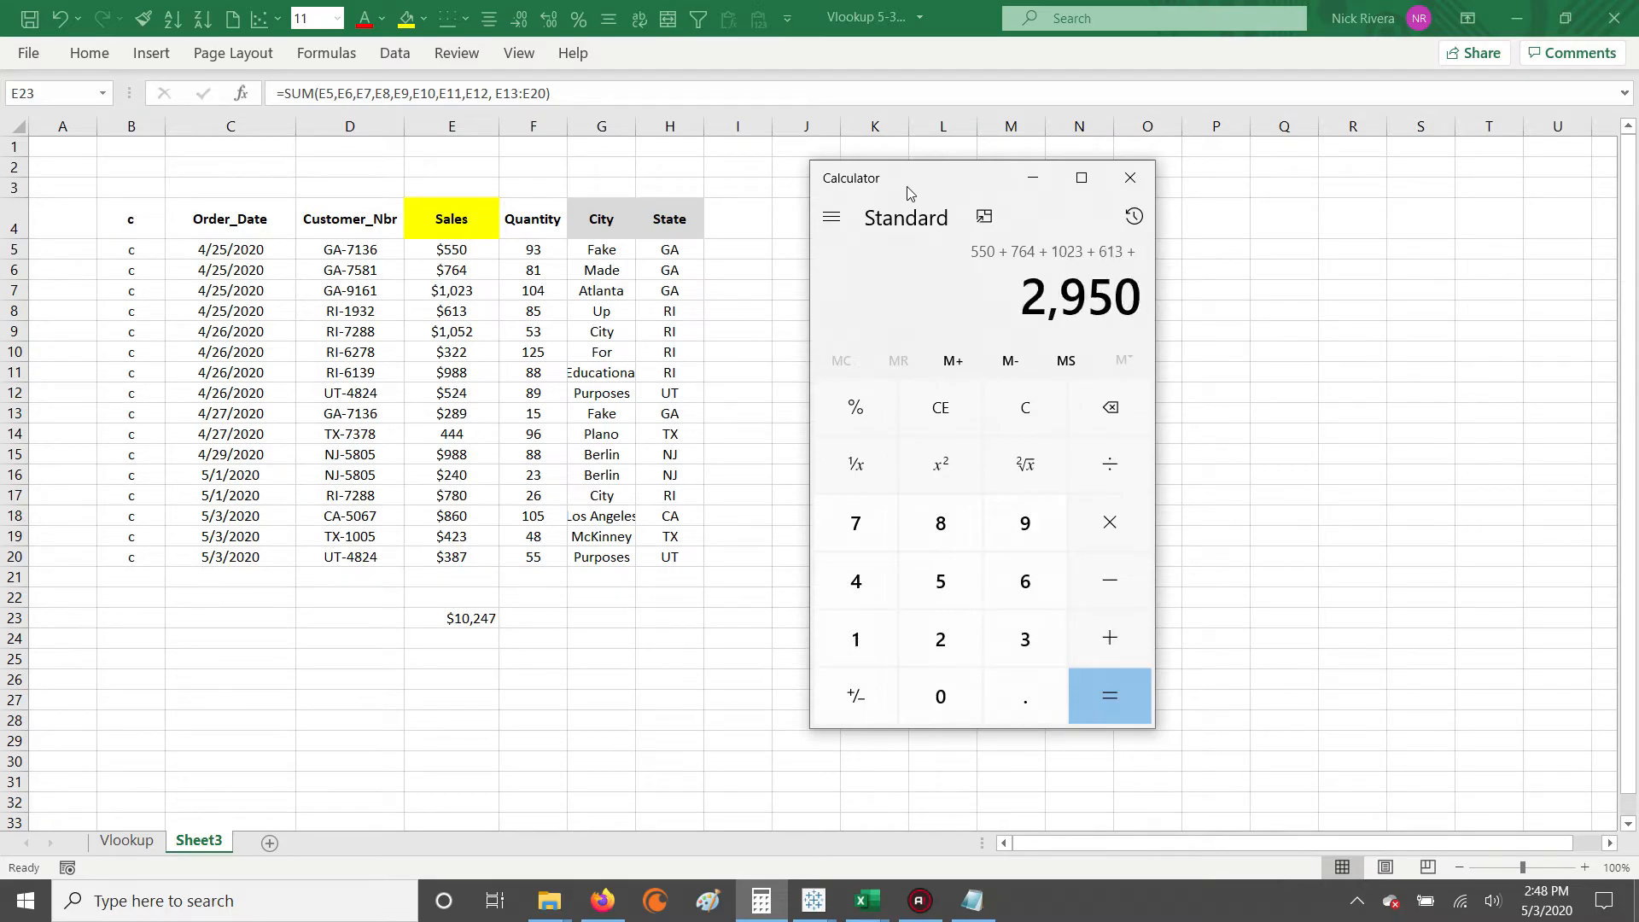
{"action": "type", "text": "1052+322+"}
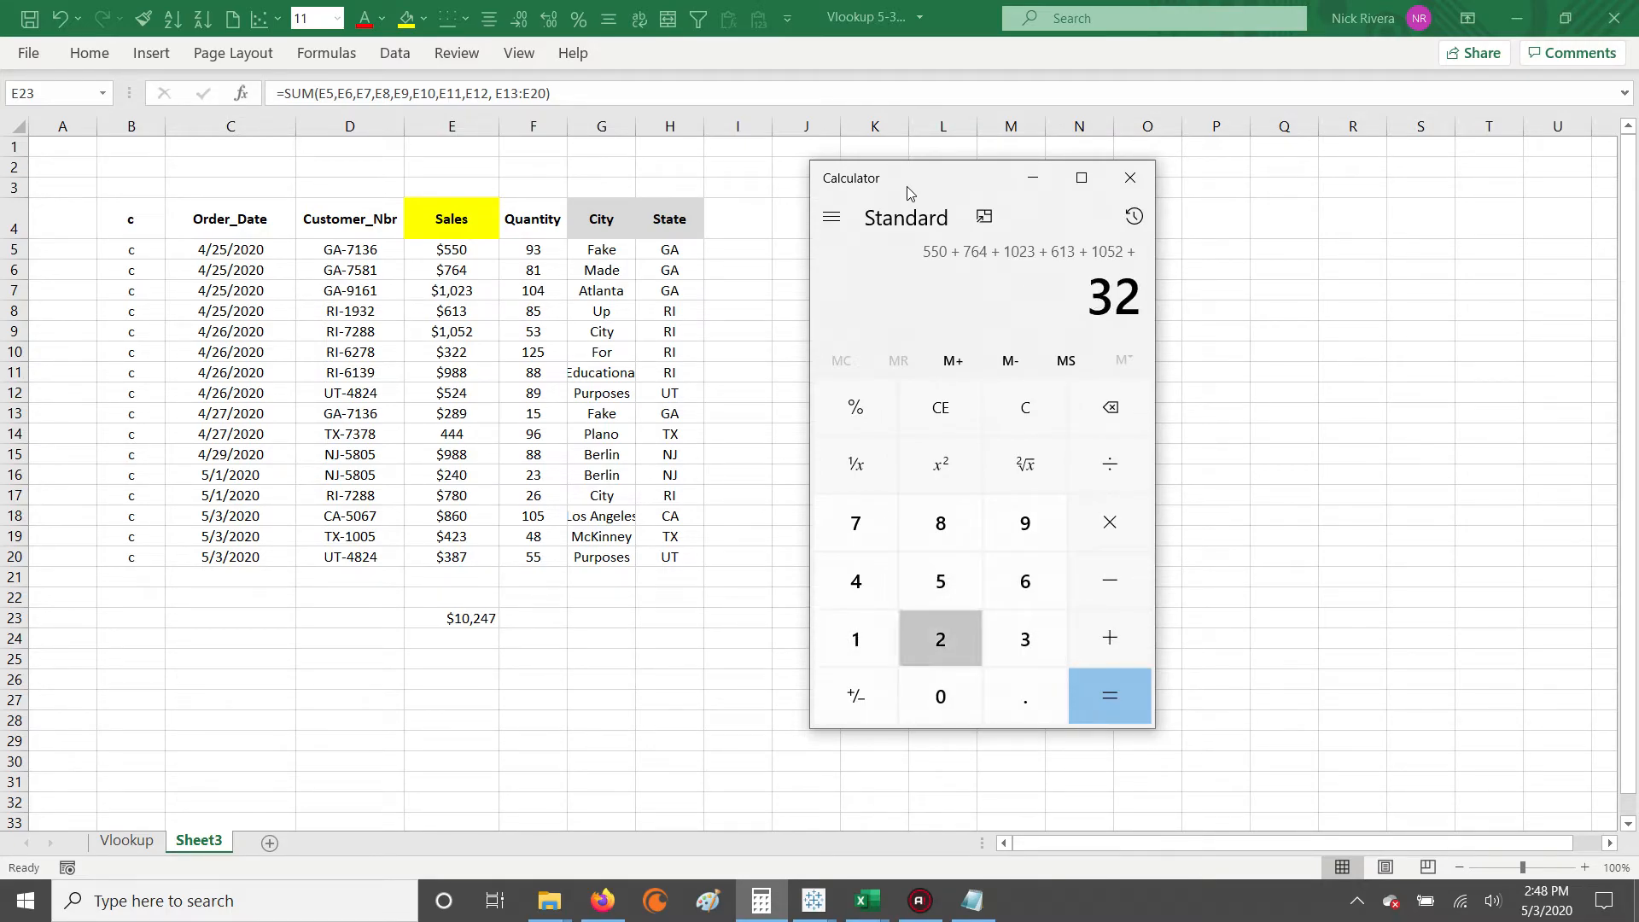
{"action": "type", "text": "988+5"}
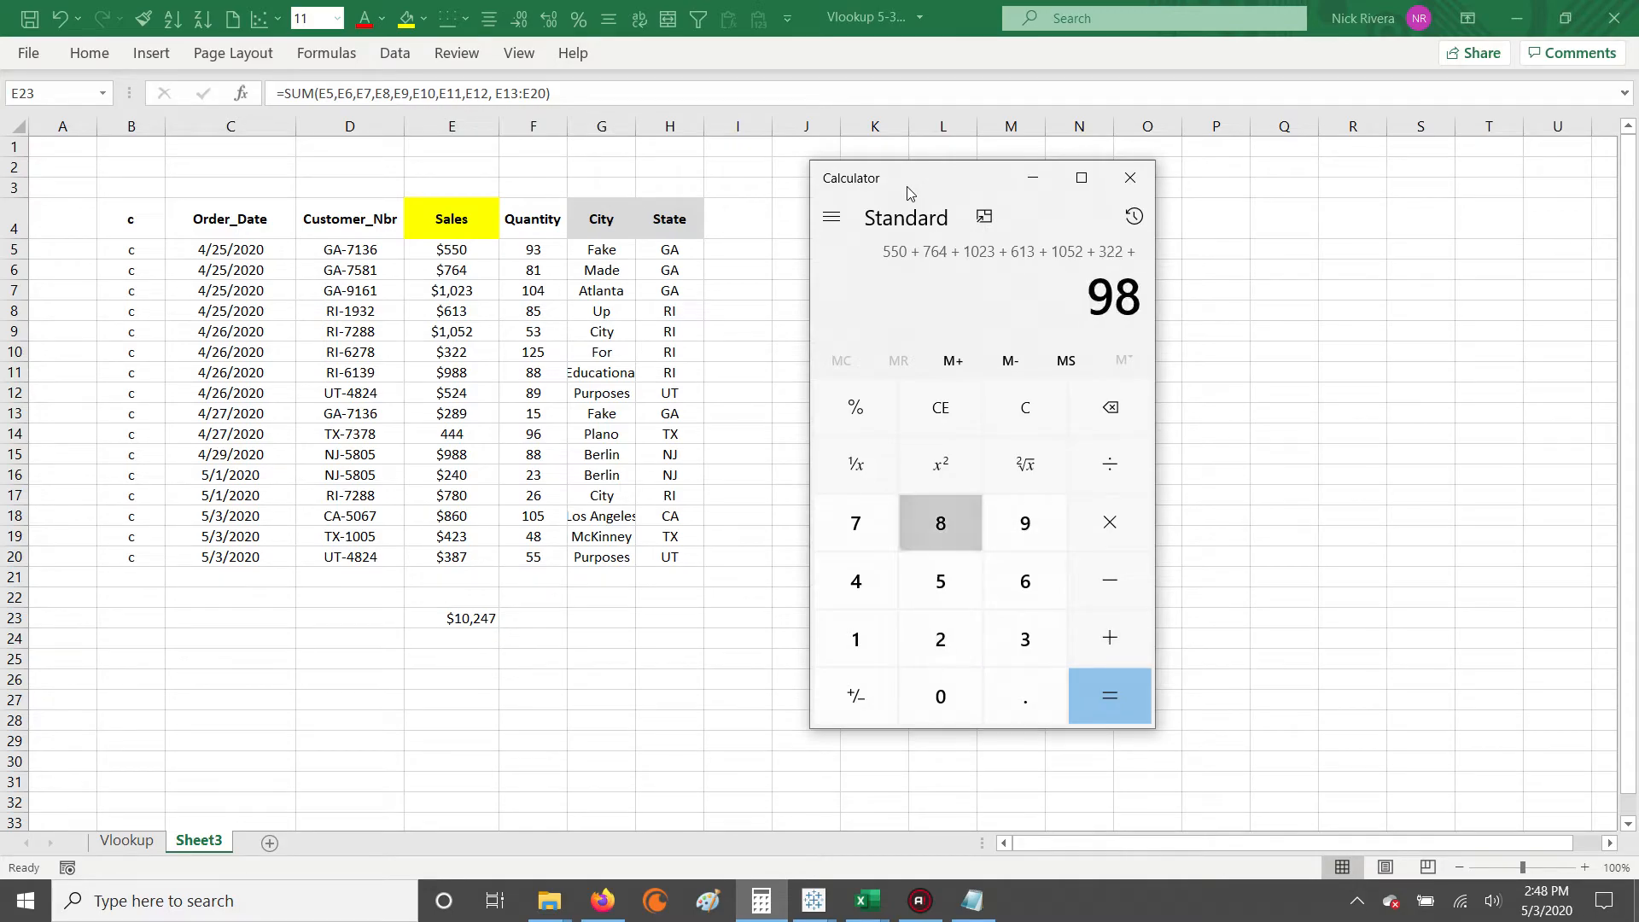
{"action": "type", "text": "24"}
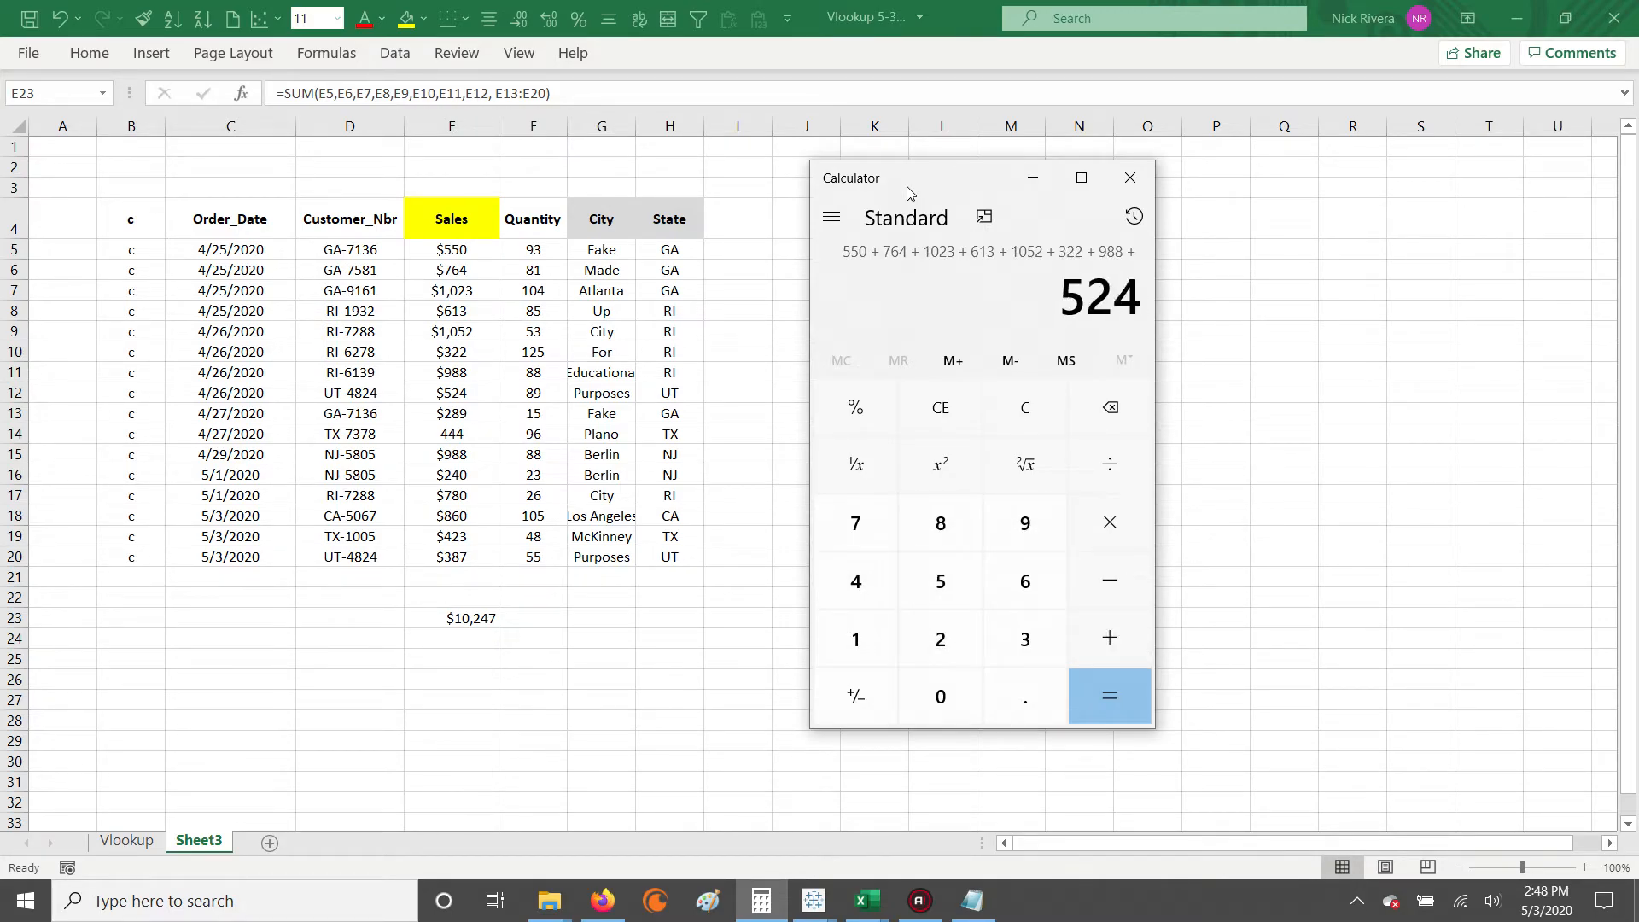
- Continue the addition with 289 + 44 + 988 + 240 + 780 + 860 + 423 + 387 and calculate the total
{"action": "type", "text": "+289+44"}
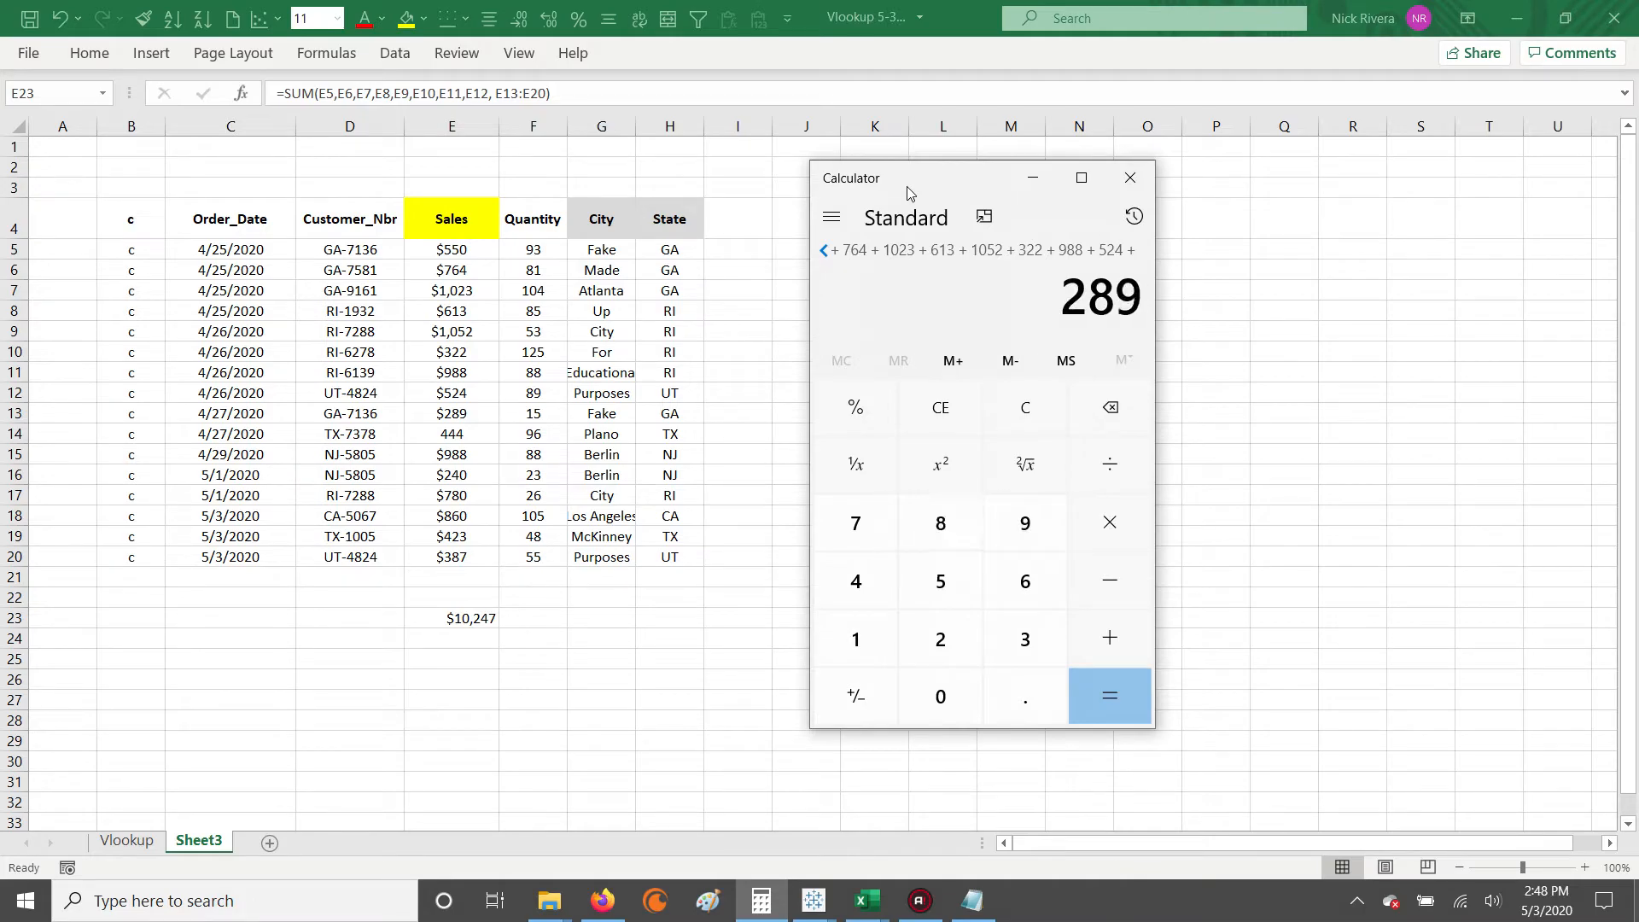
{"action": "type", "text": "+"}
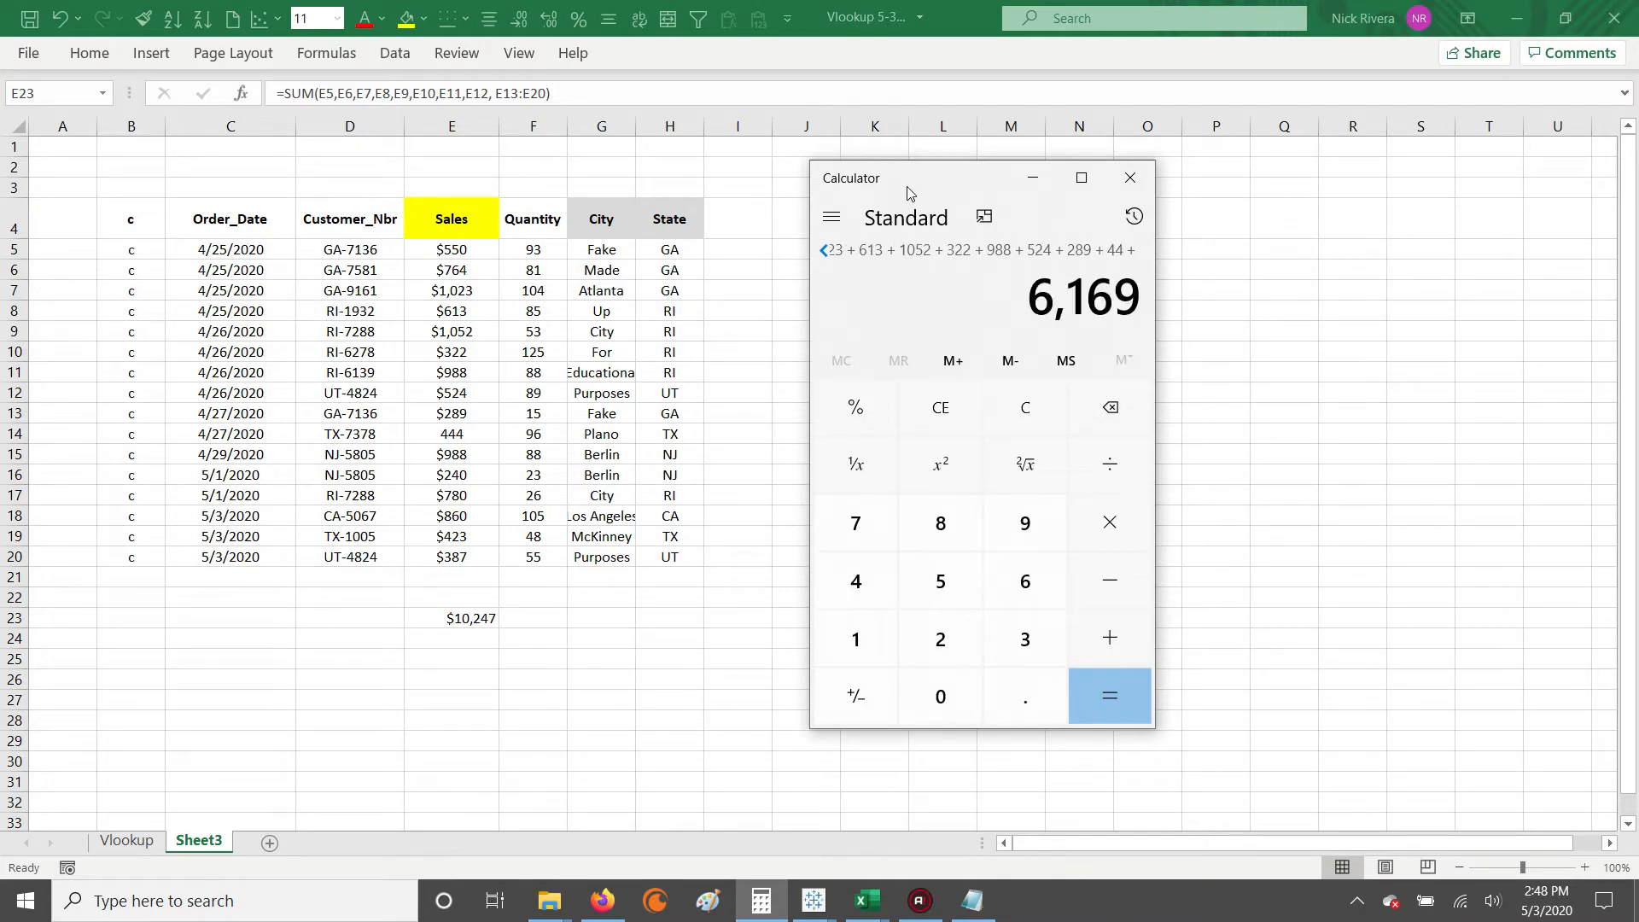
{"action": "type", "text": "988"}
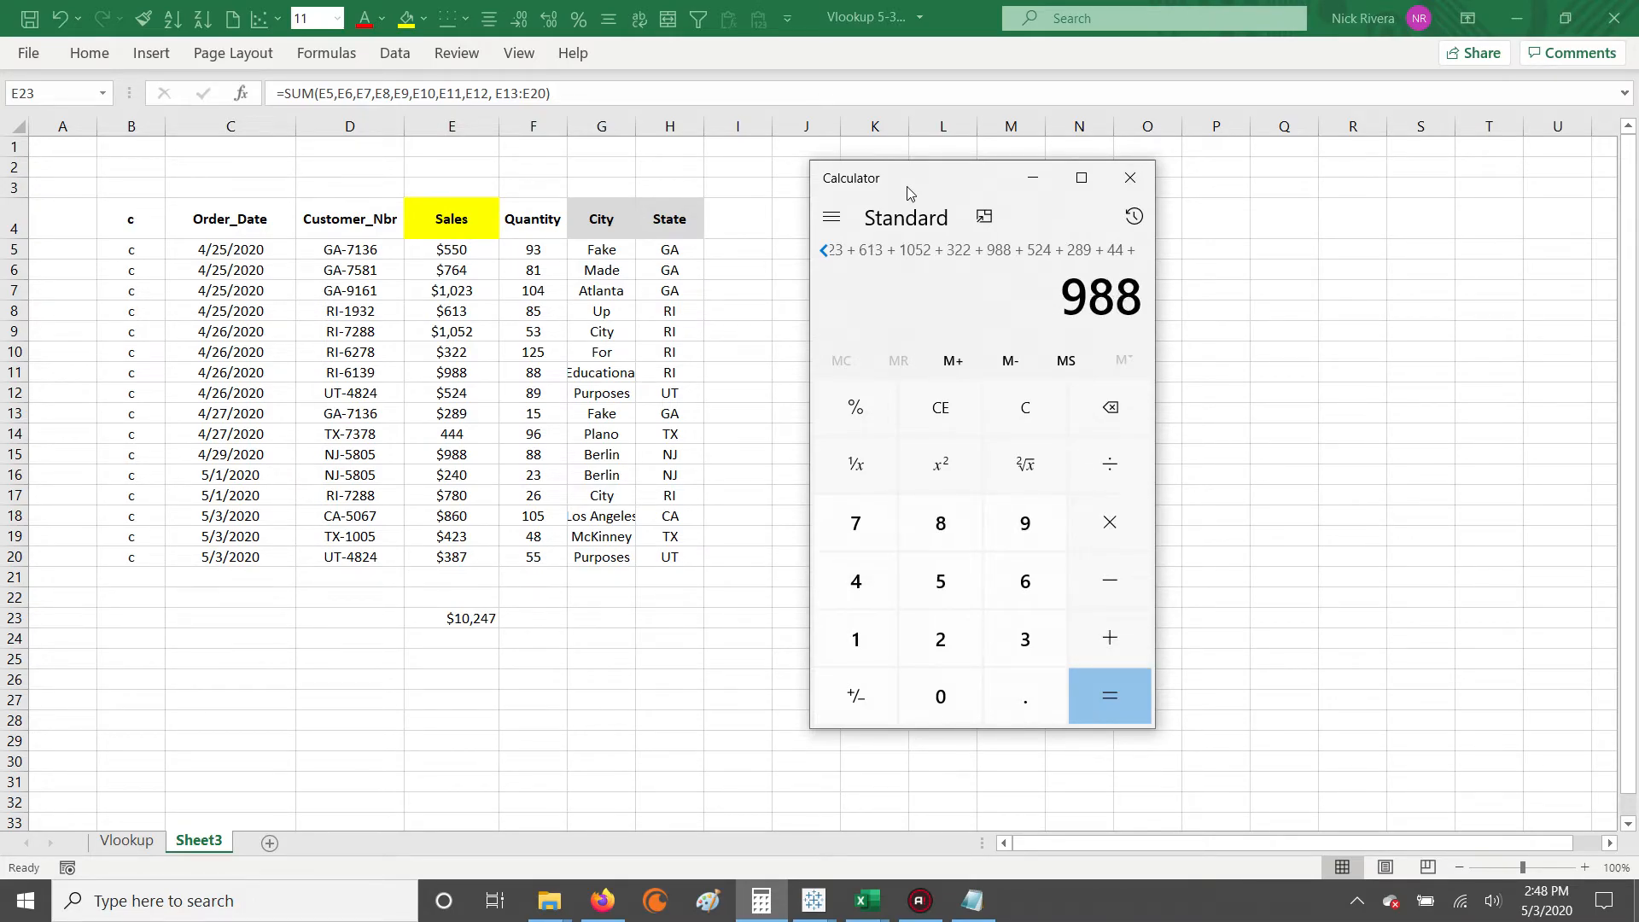
{"action": "type", "text": "+"}
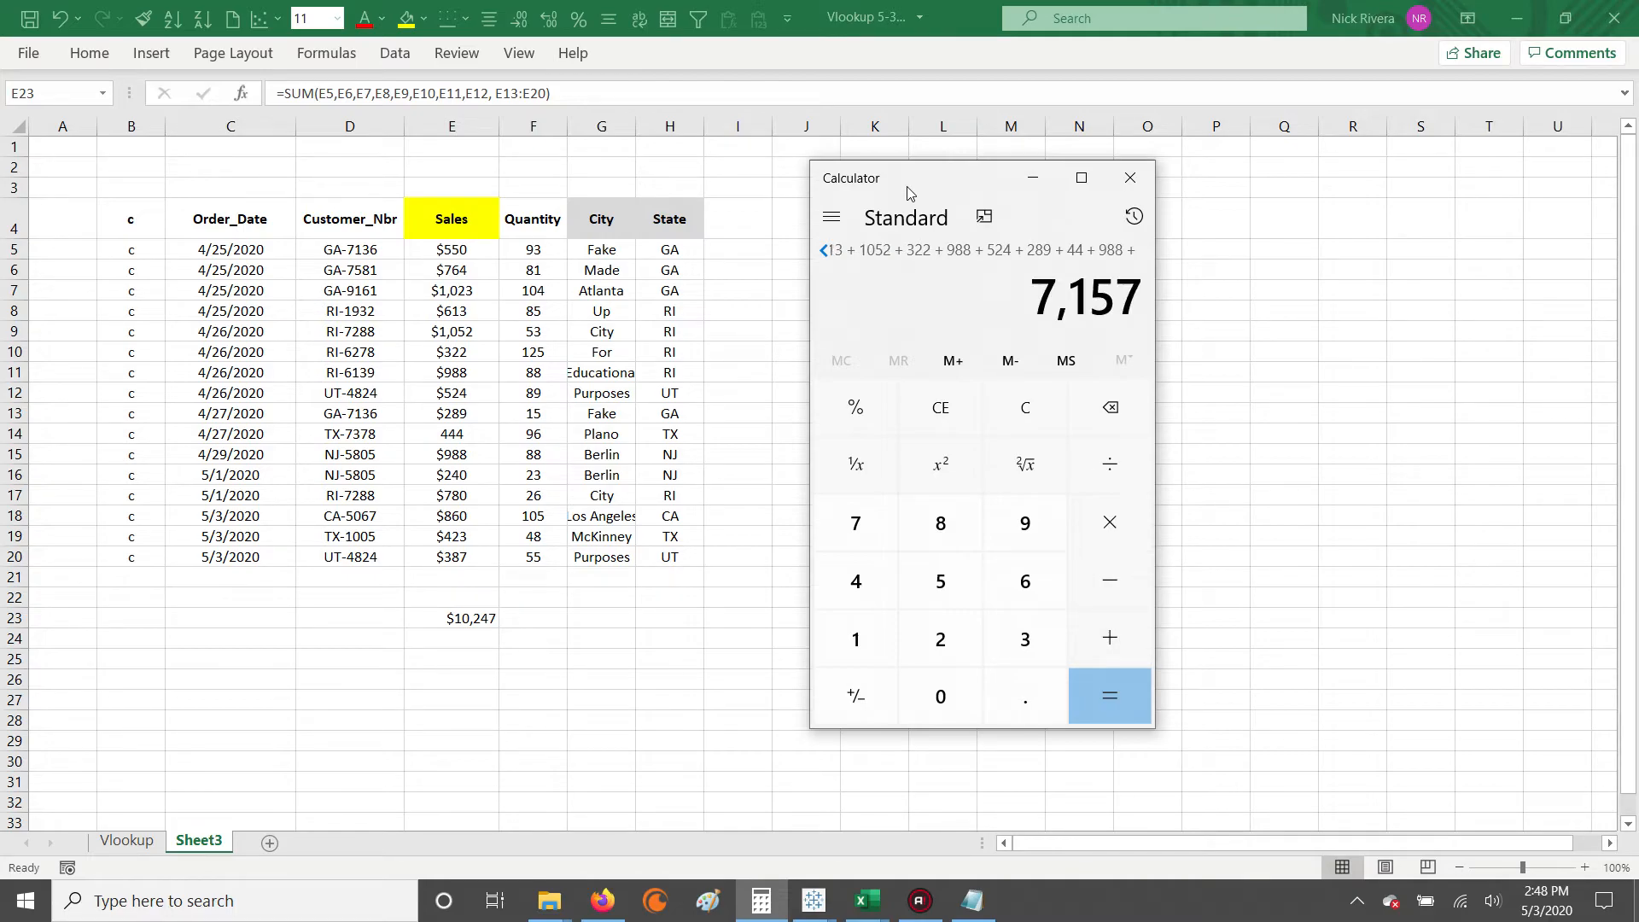
{"action": "type", "text": "240+78"}
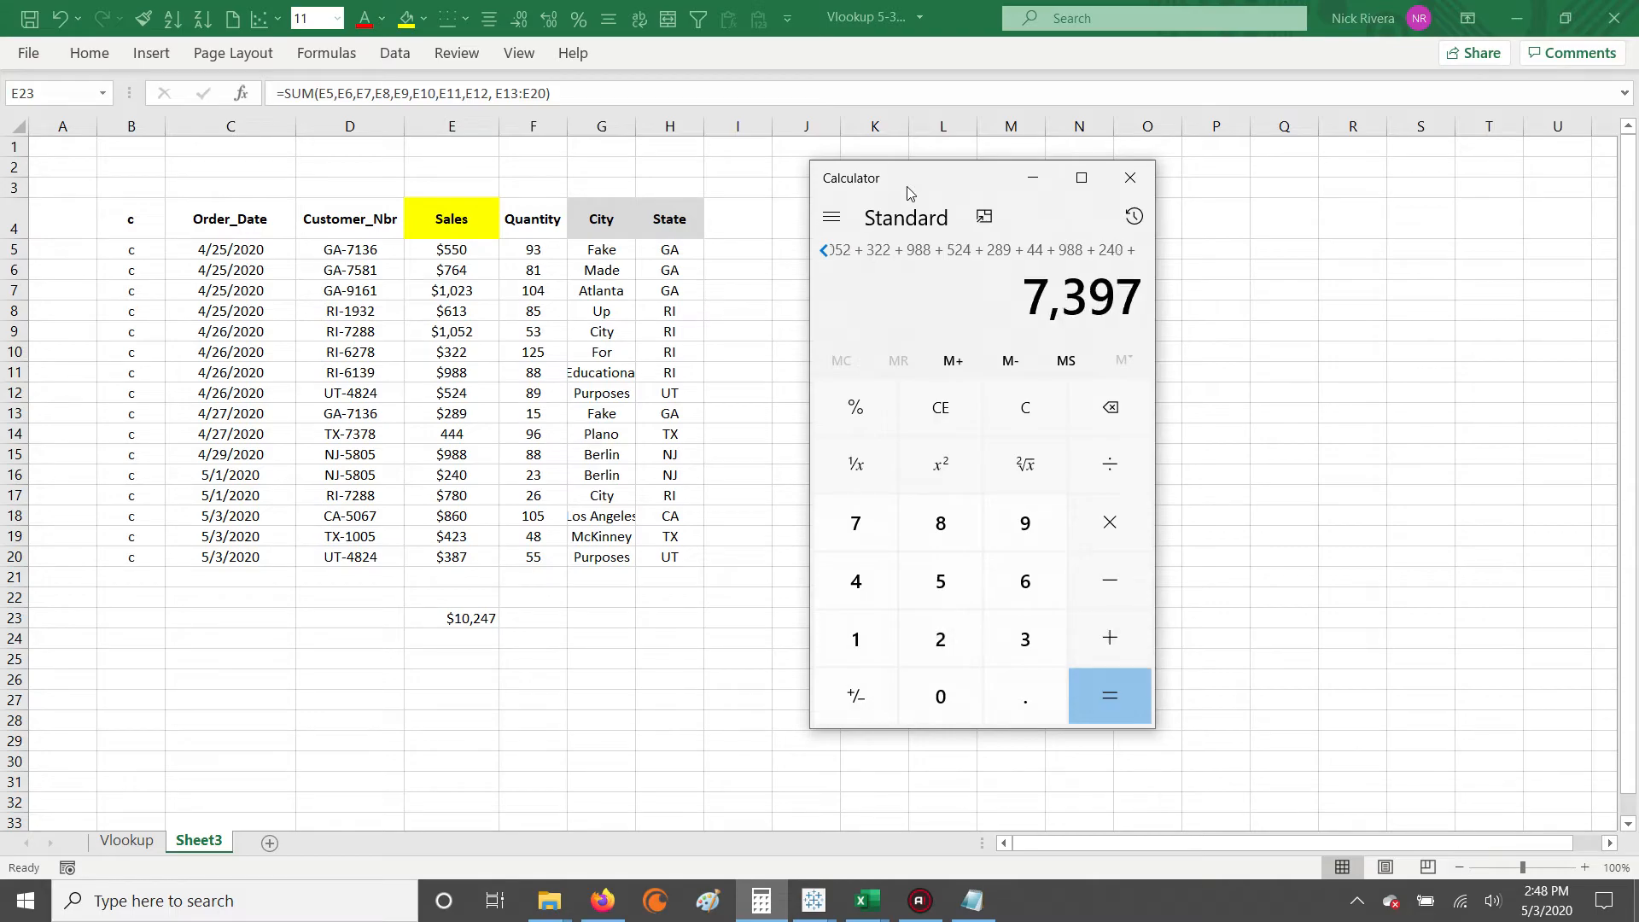
{"action": "type", "text": "0+860+423+"}
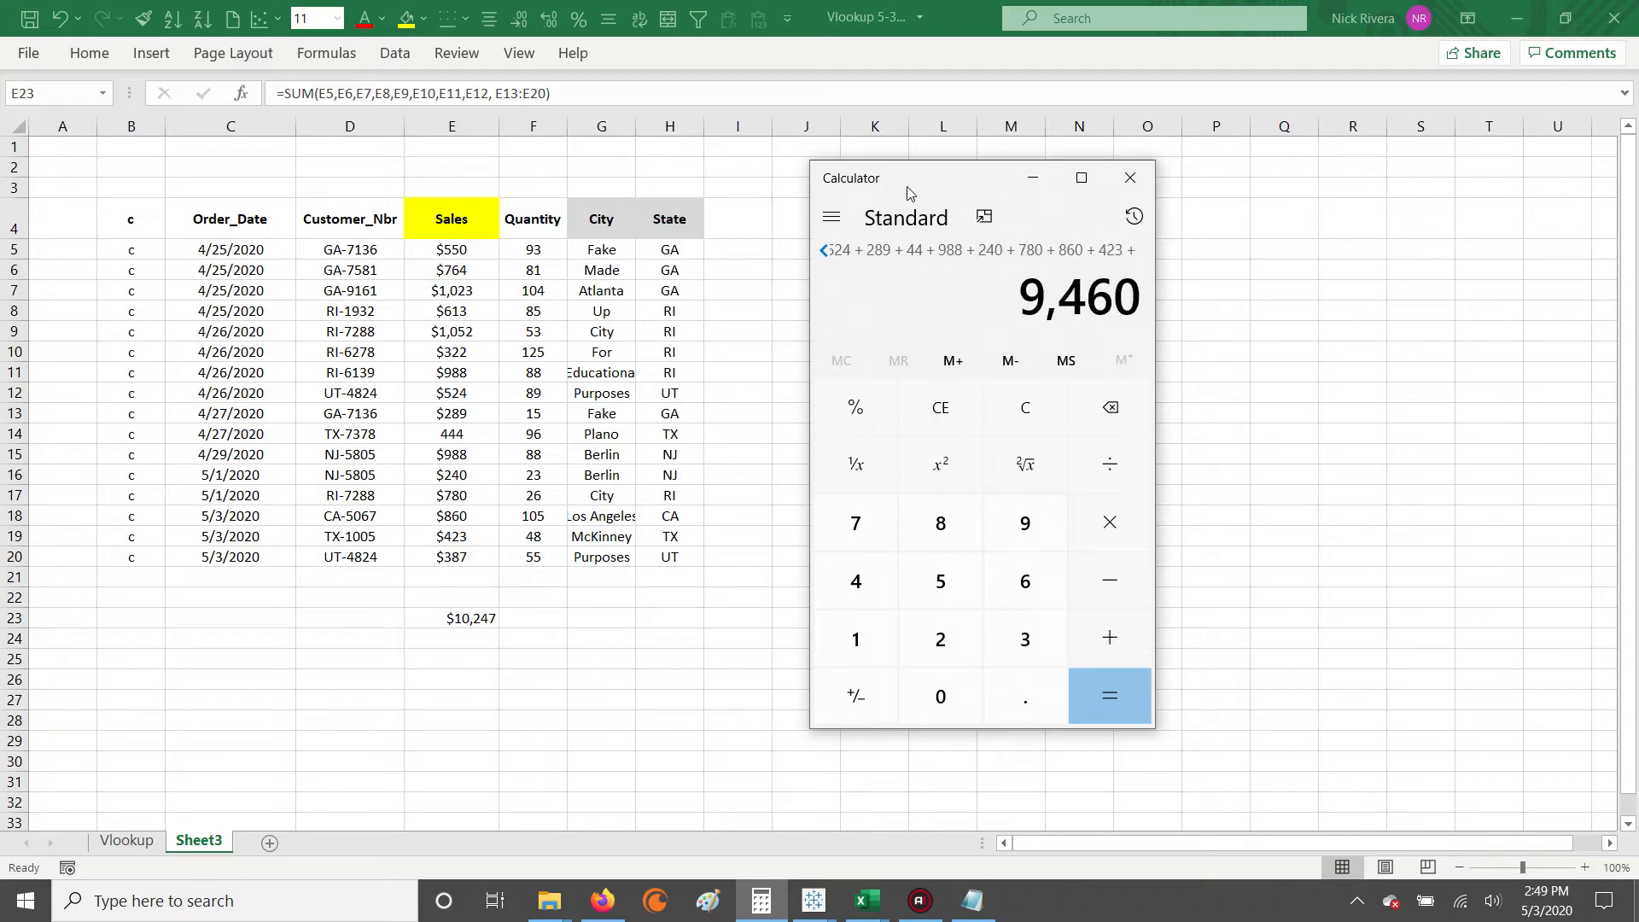
{"action": "type", "text": "387"}
{"action": "key", "text": "Return"}
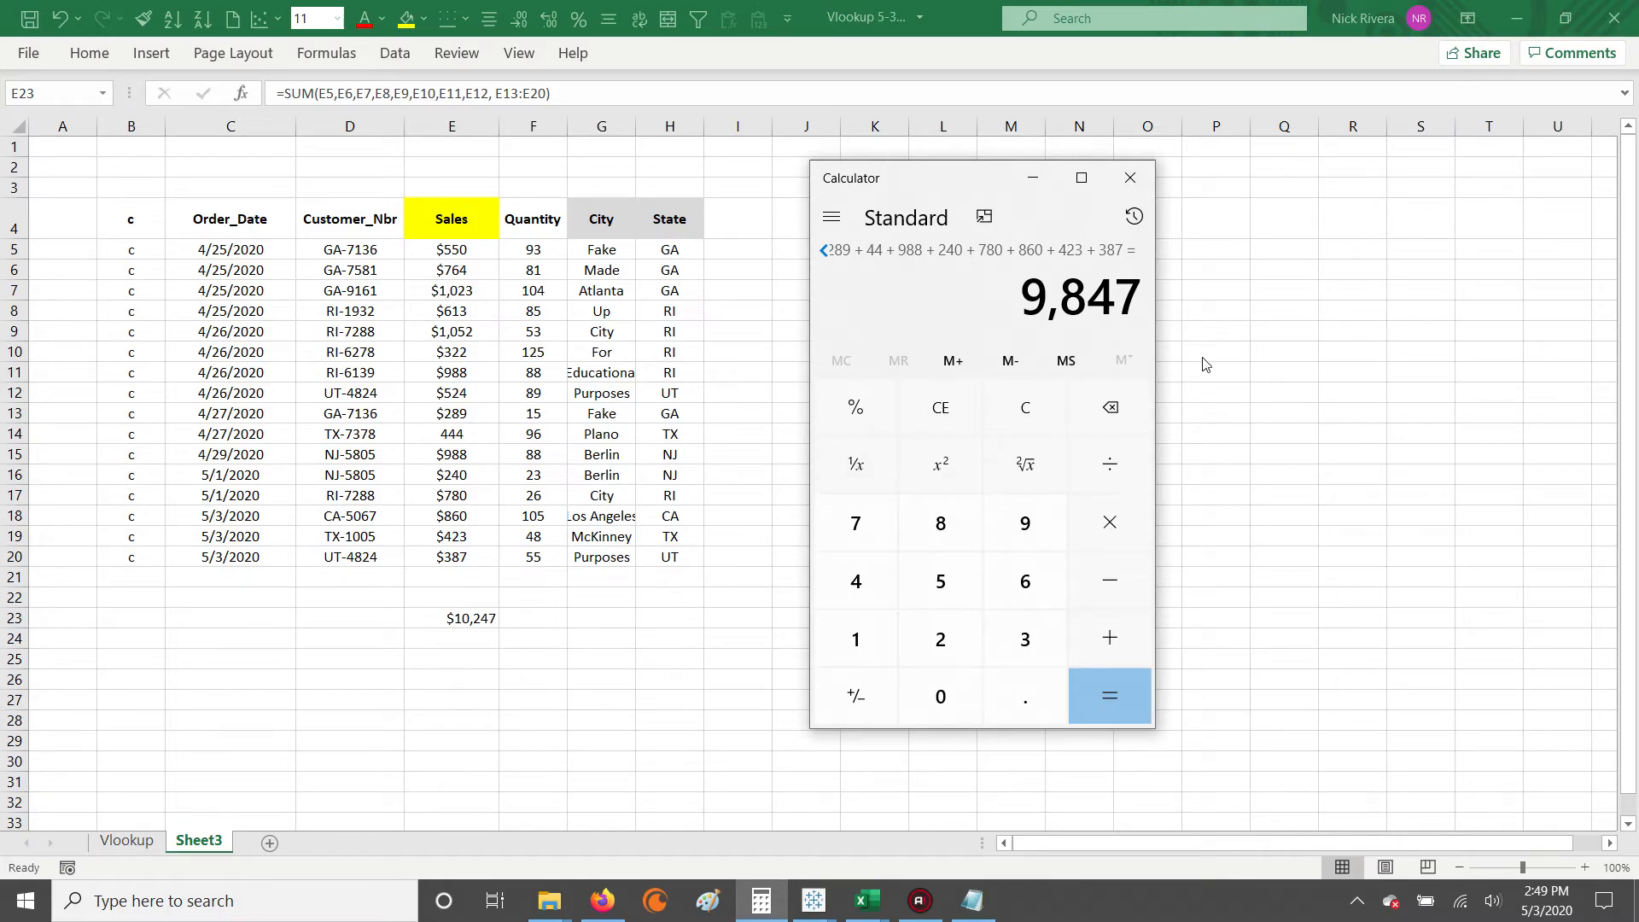
- Multiply the Calculator total by 0 to clear it, and select the sales E5:E20 in Excel to check their sum
{"action": "type", "text": "*0"}
{"action": "key", "text": "Return"}
{"action": "left_click", "coordinate": [559, 462]}
{"action": "left_click_drag", "start_coordinate": [452, 248], "coordinate": [452, 557]}
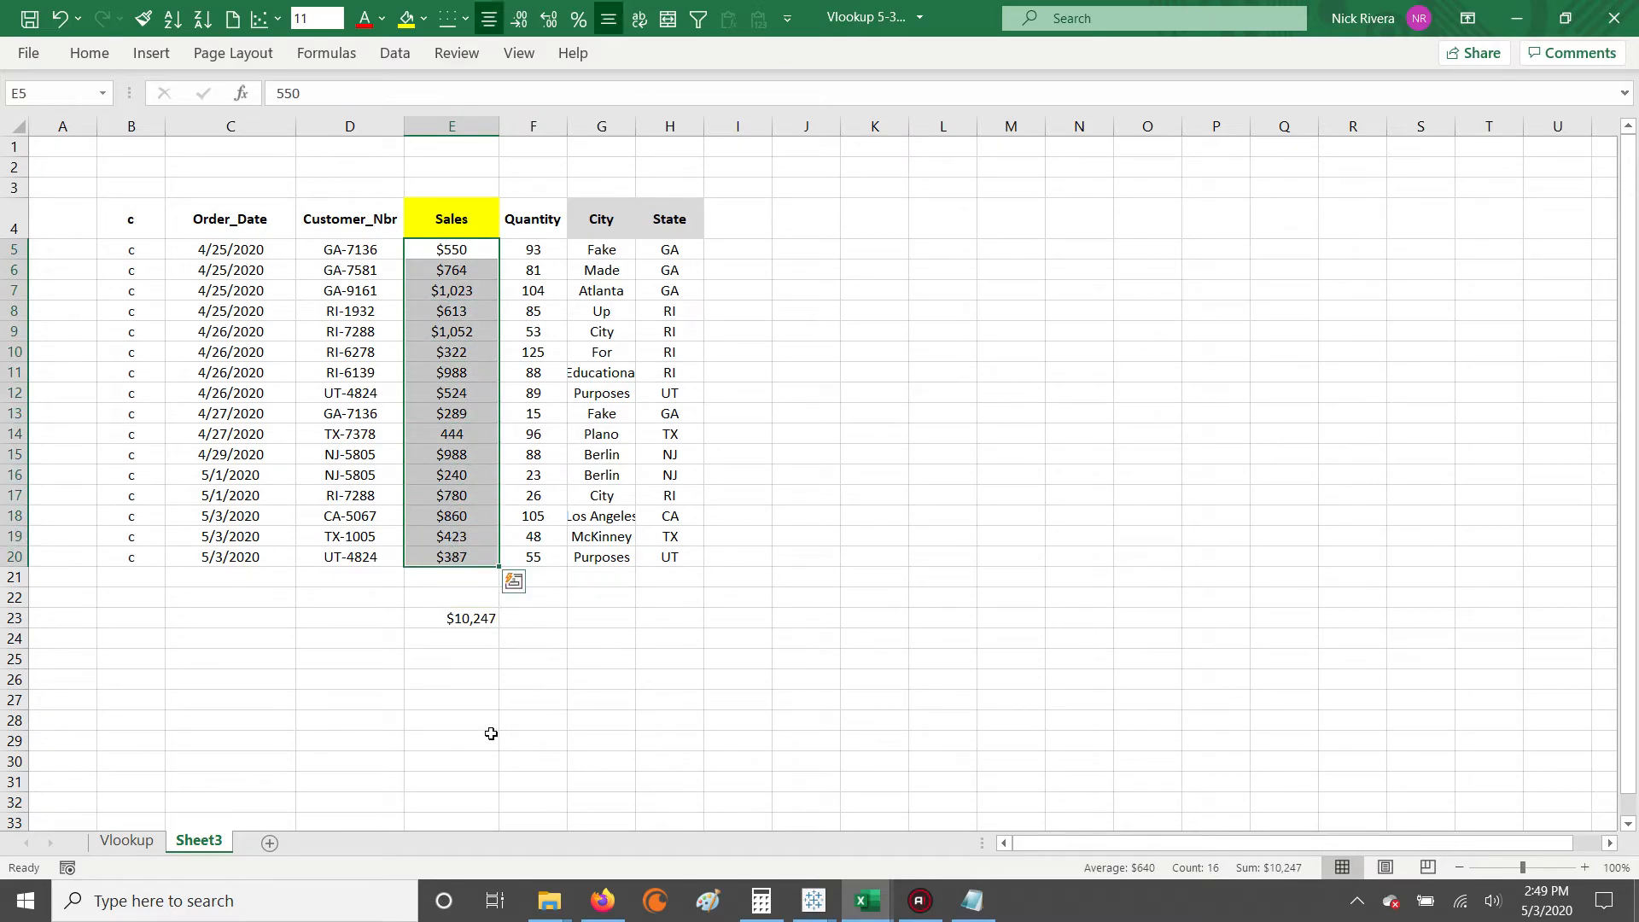
- Switch to Calculator and add the first ten sales: 550 + 764 + 1023 + 613 + 1052 + 322 + 988 + 524 + 289 + 444
{"action": "left_click", "coordinate": [760, 900]}
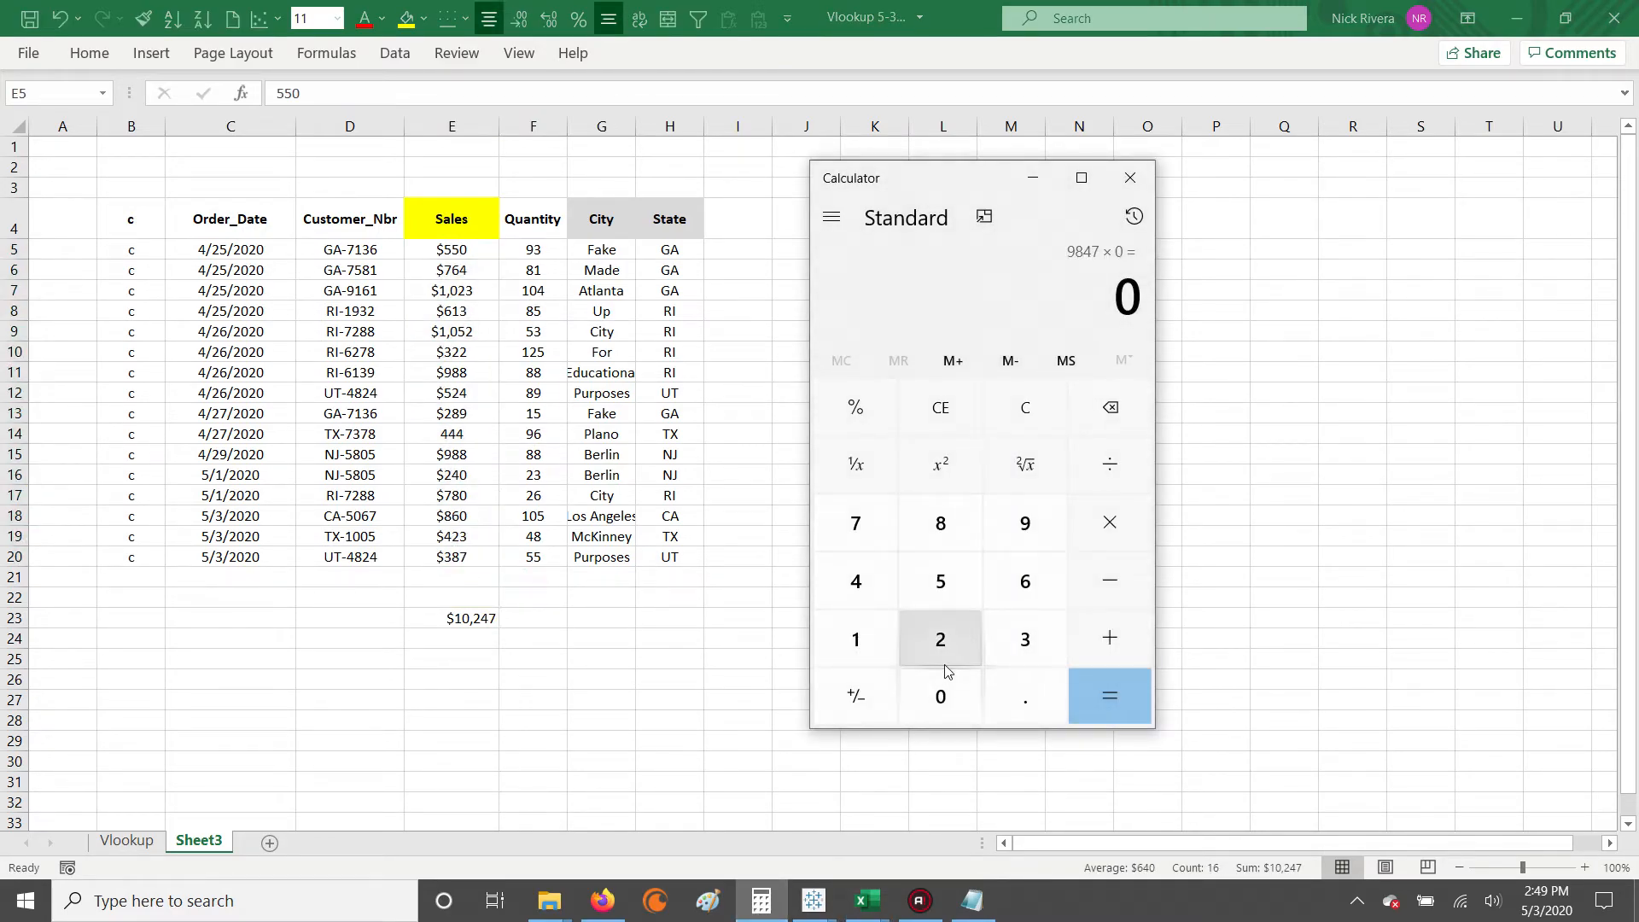
{"action": "type", "text": "550+"}
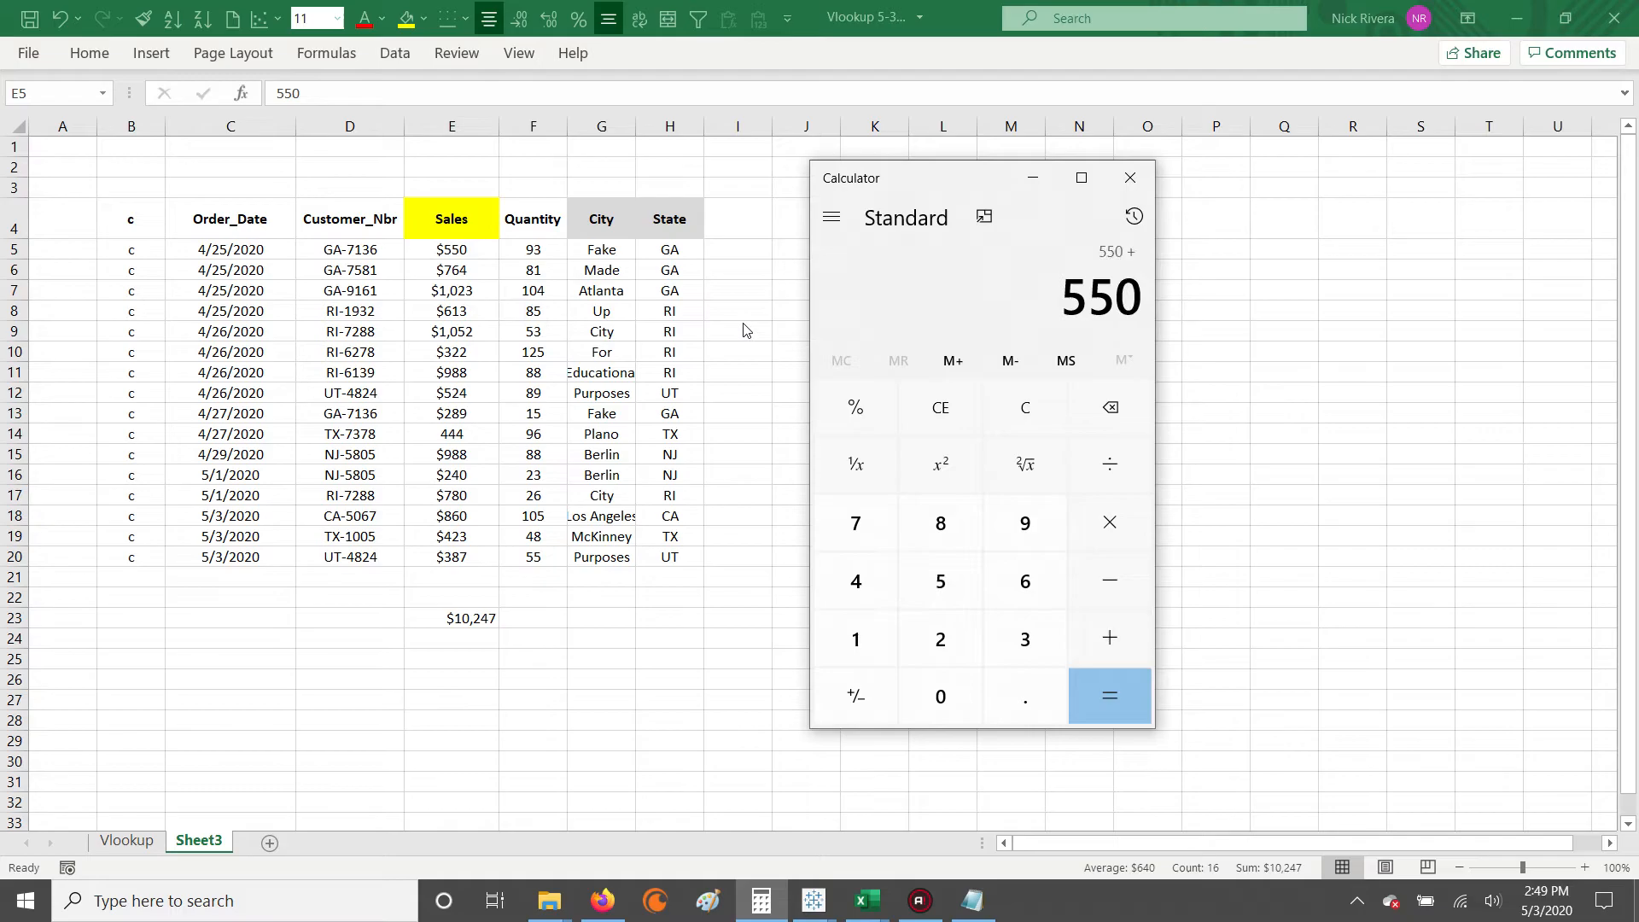
{"action": "type", "text": "764+1023"}
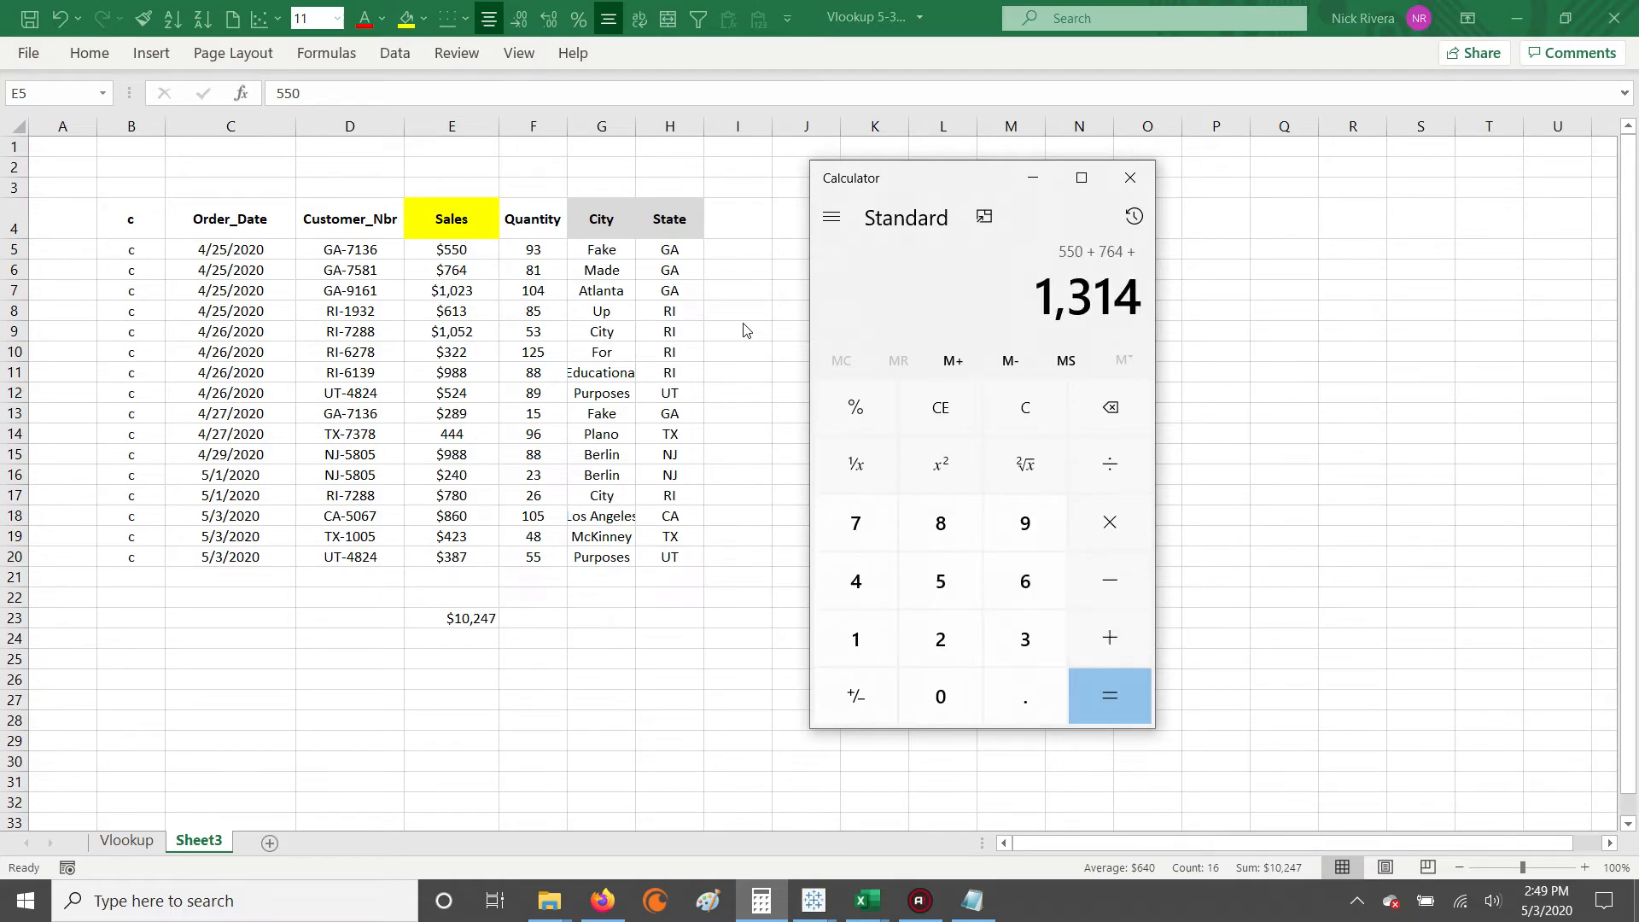
{"action": "type", "text": "+6"}
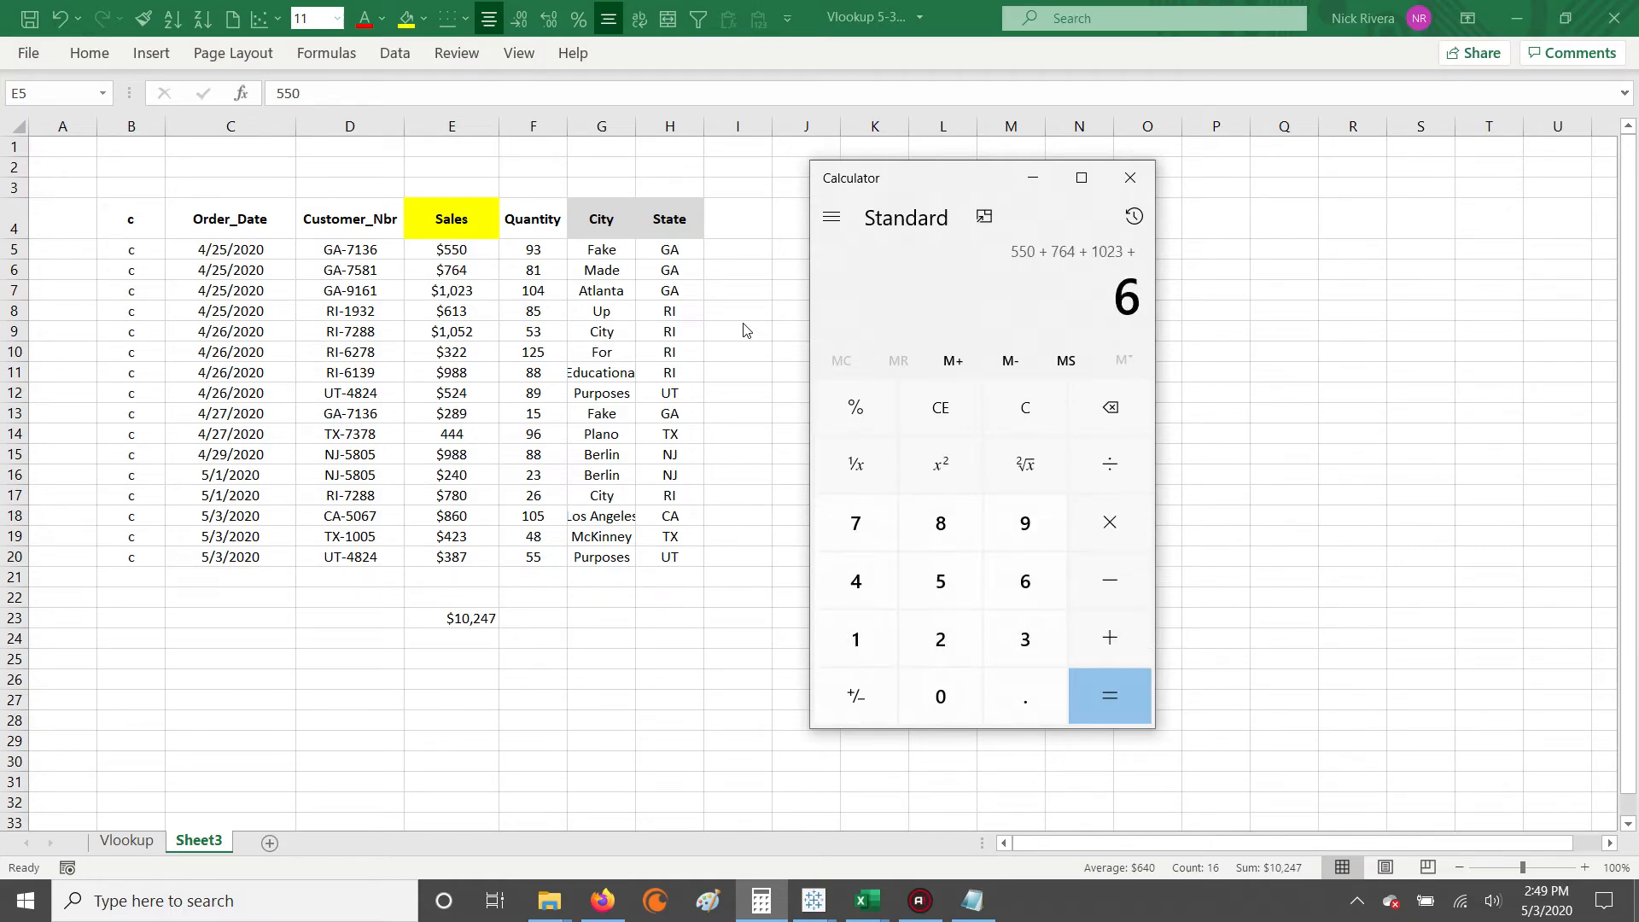
{"action": "type", "text": "13+1052+322+988+524+289+444+"}
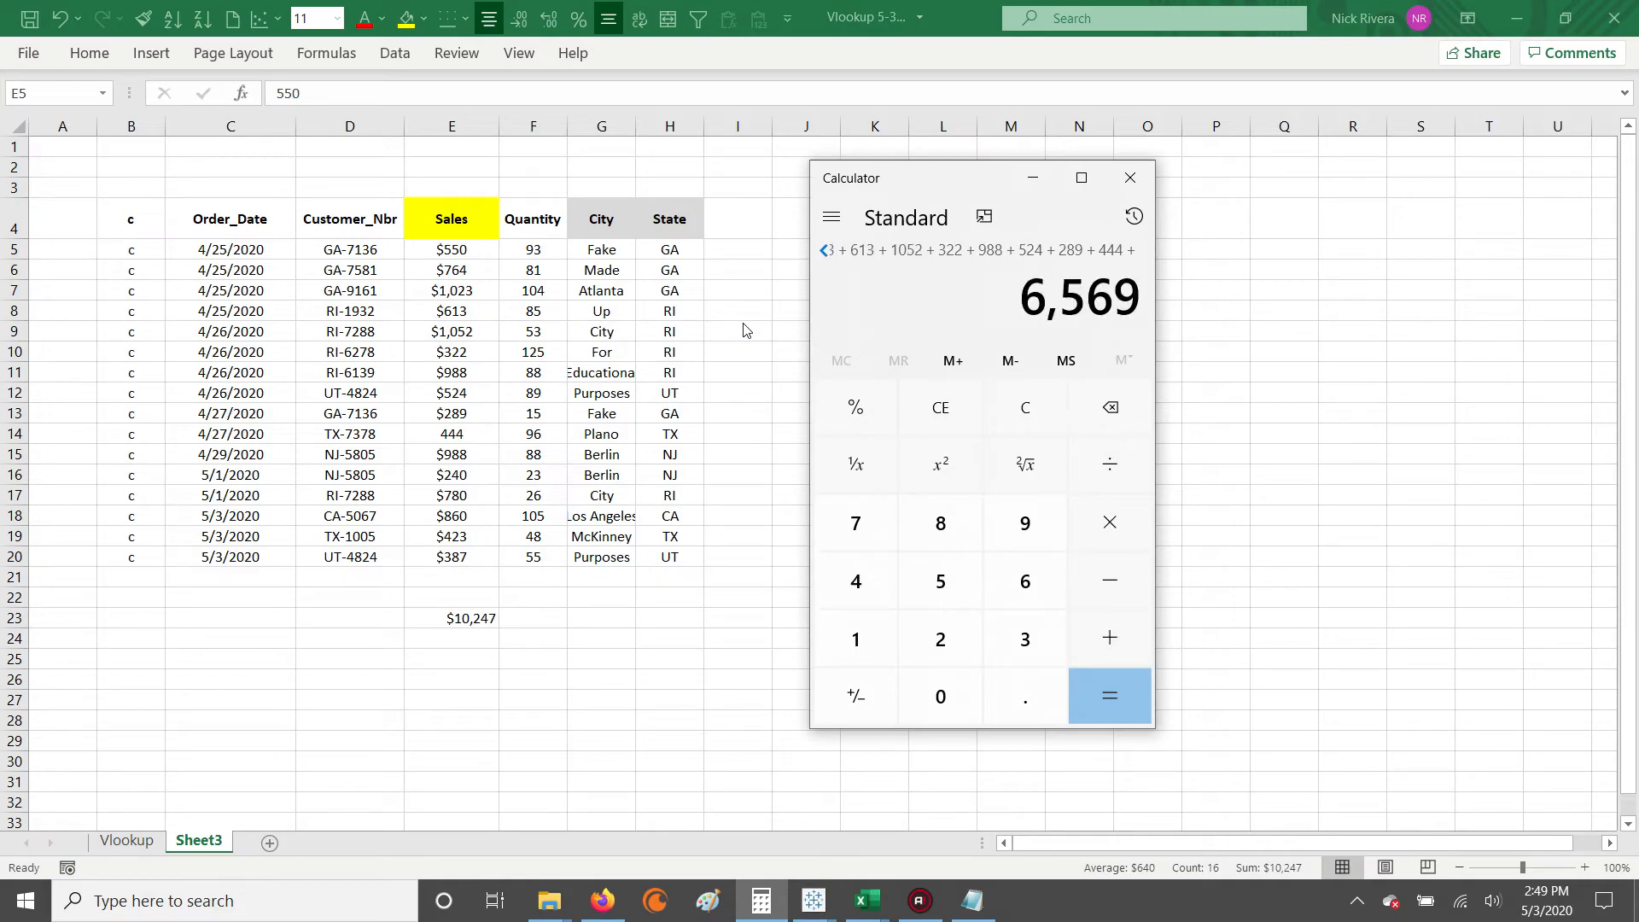
- Continue the addition with 988 + 240 + 780 + 860 + 423 + 387 and calculate the total
{"action": "type", "text": "988+2"}
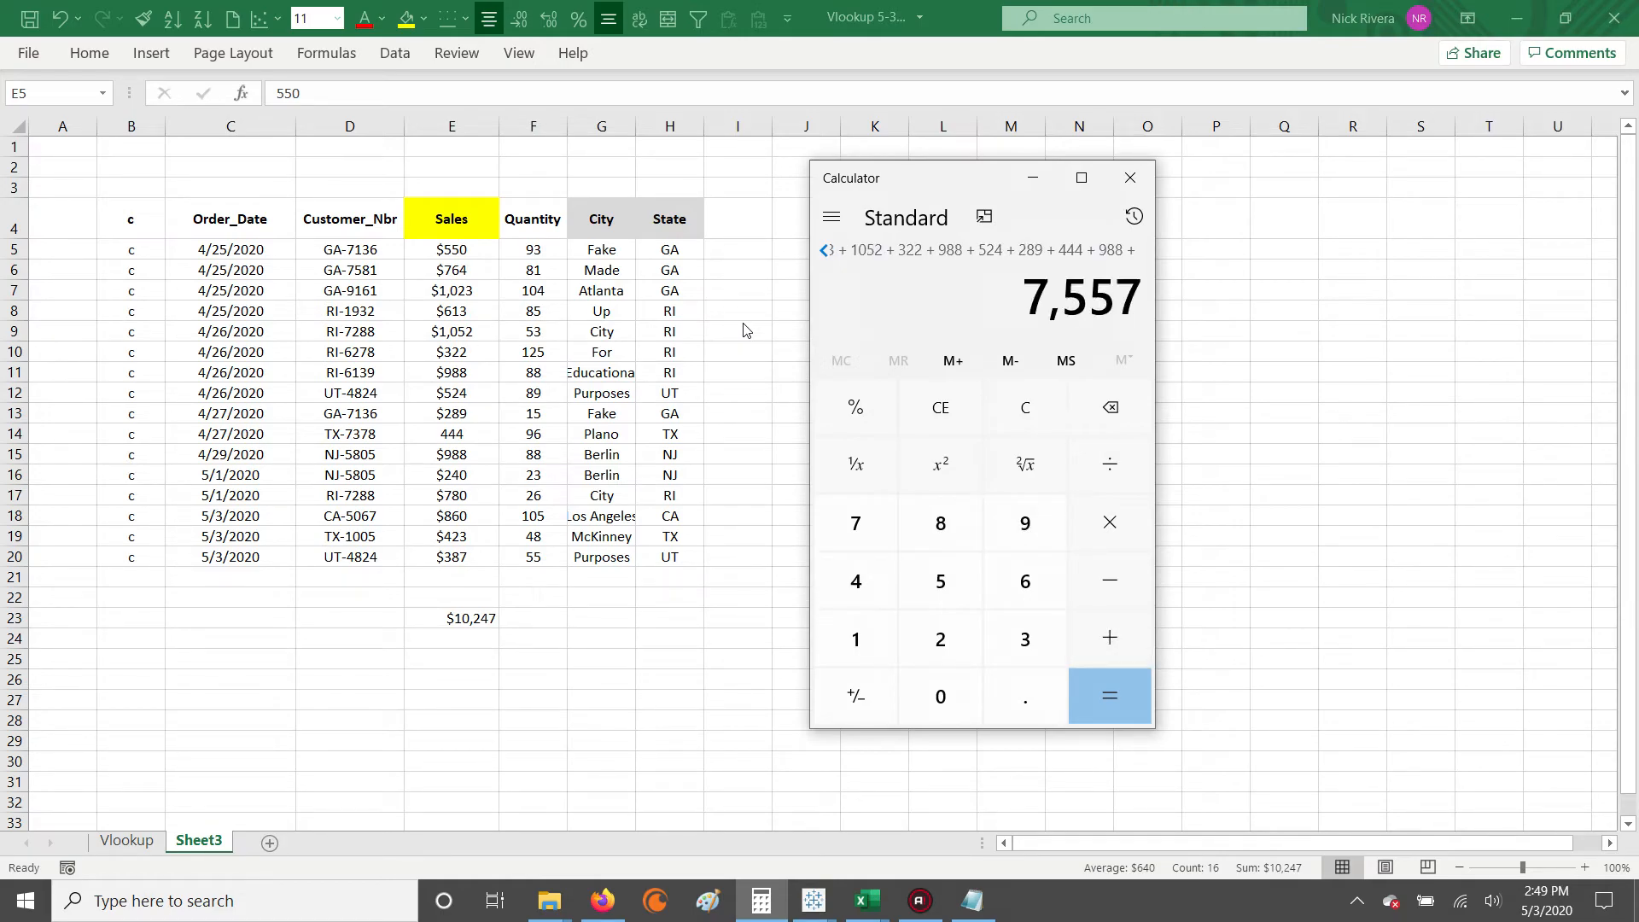
{"action": "type", "text": "40+78"}
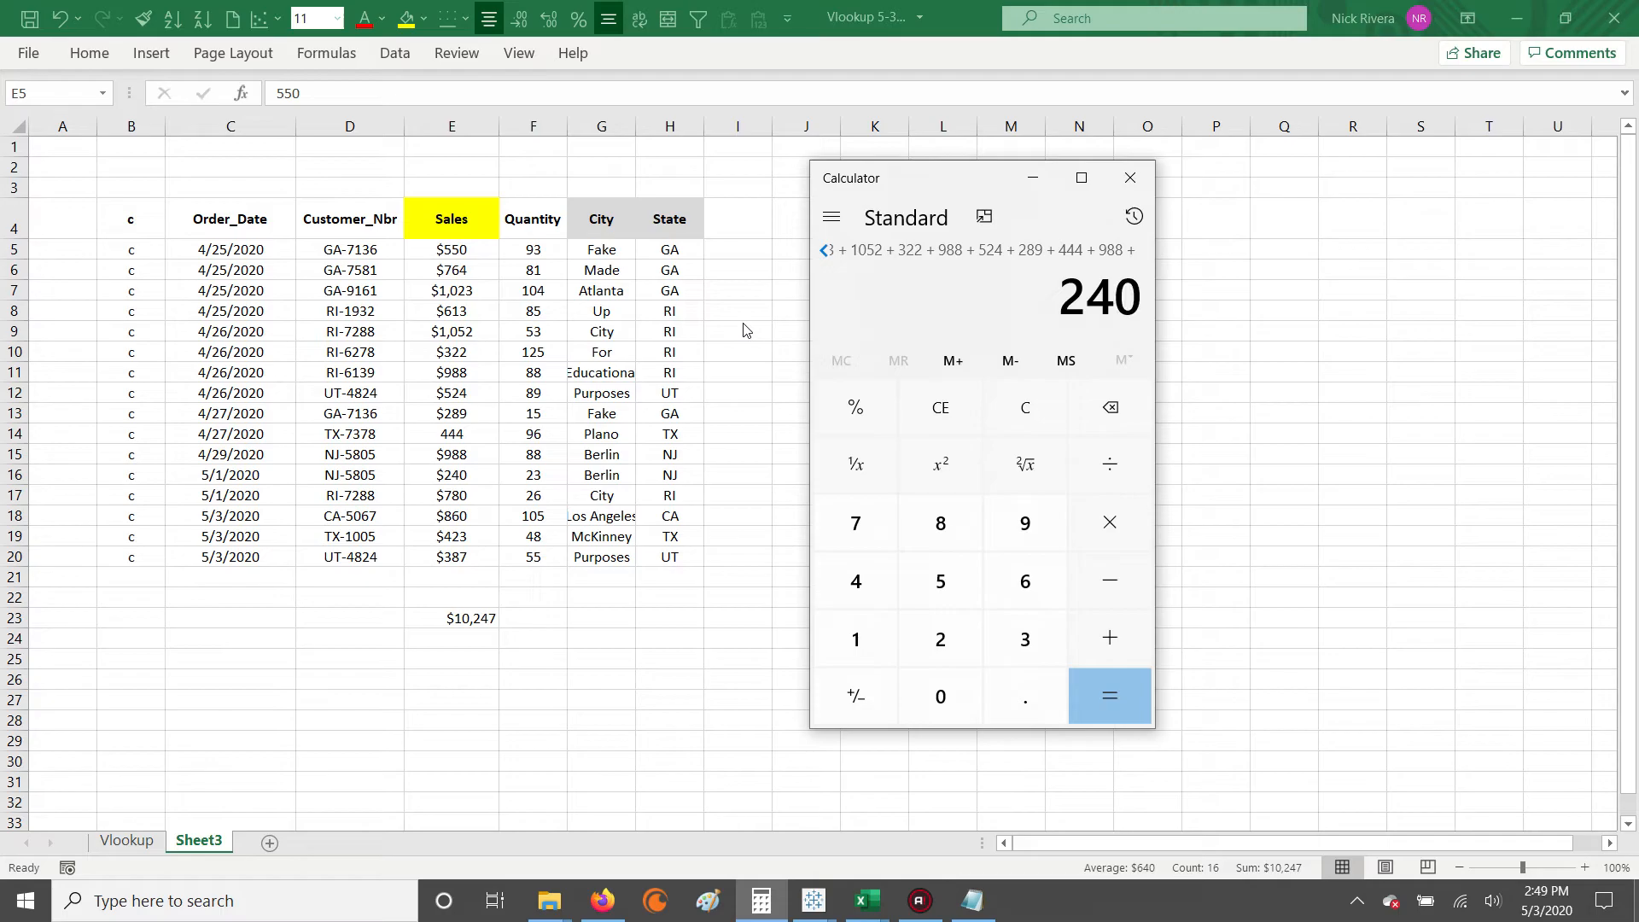
{"action": "type", "text": "0"}
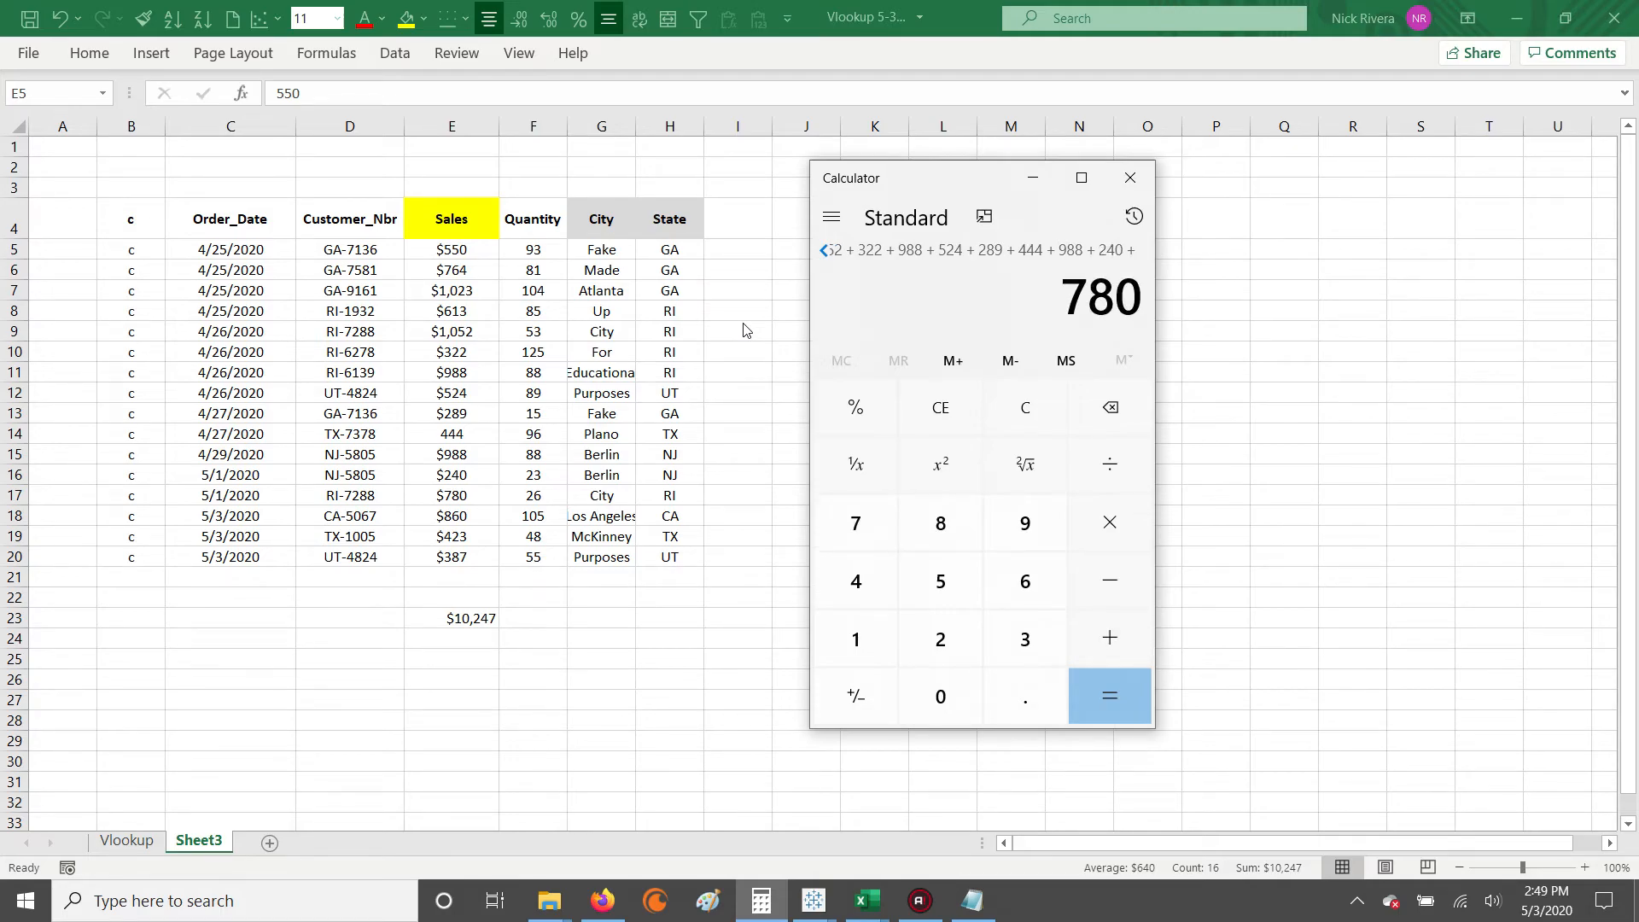
{"action": "type", "text": "+860+42"}
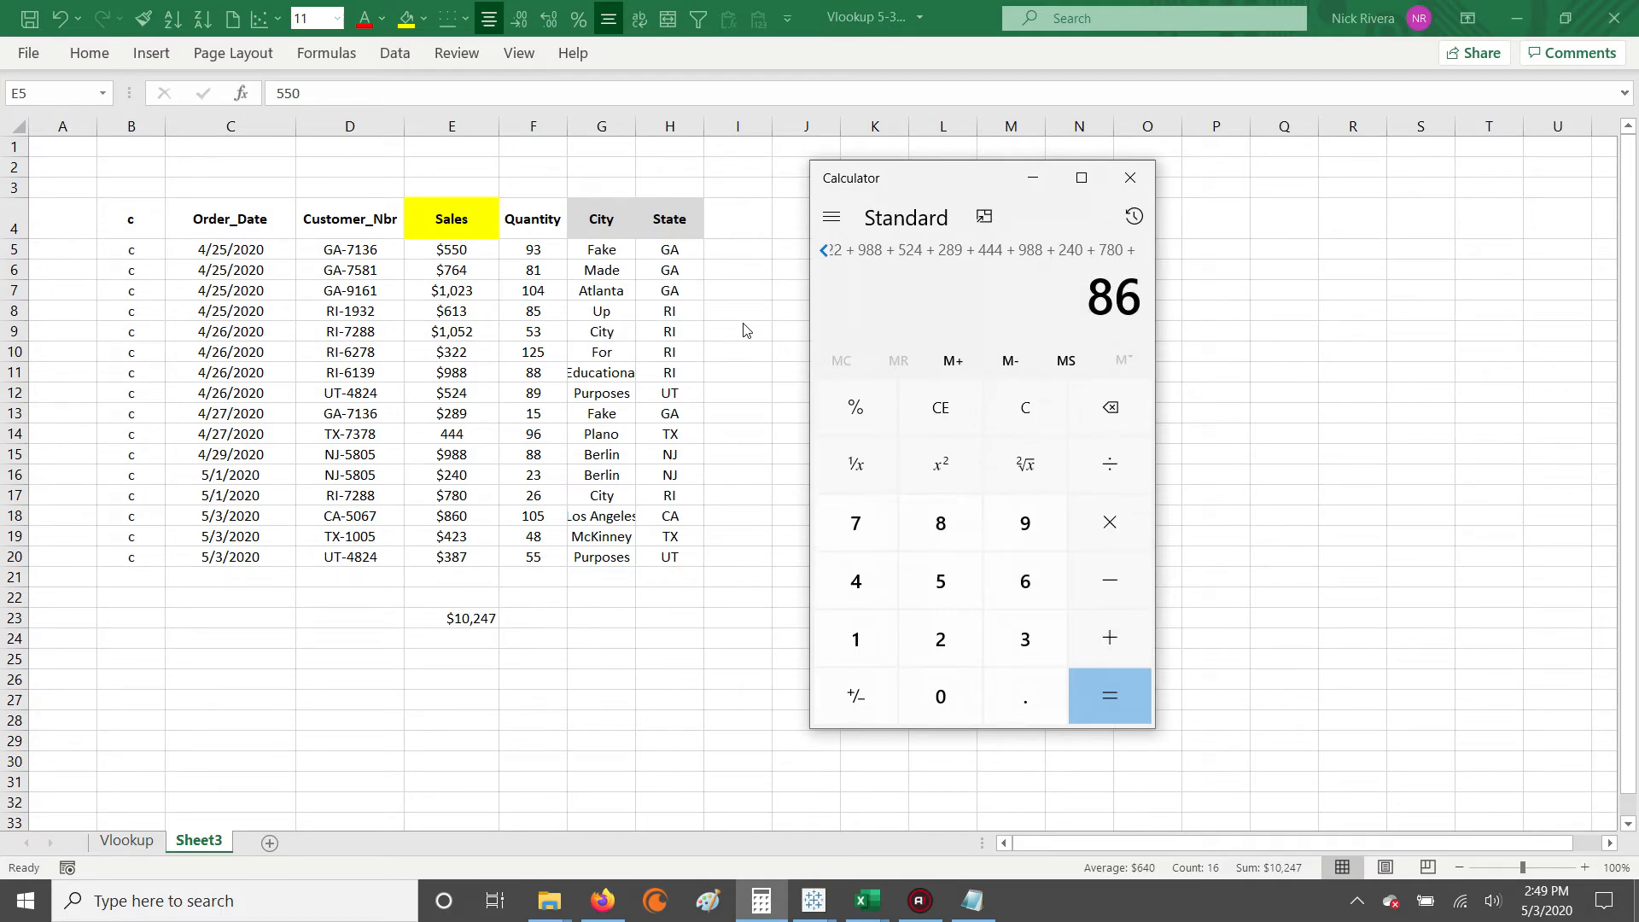
{"action": "type", "text": "3+"}
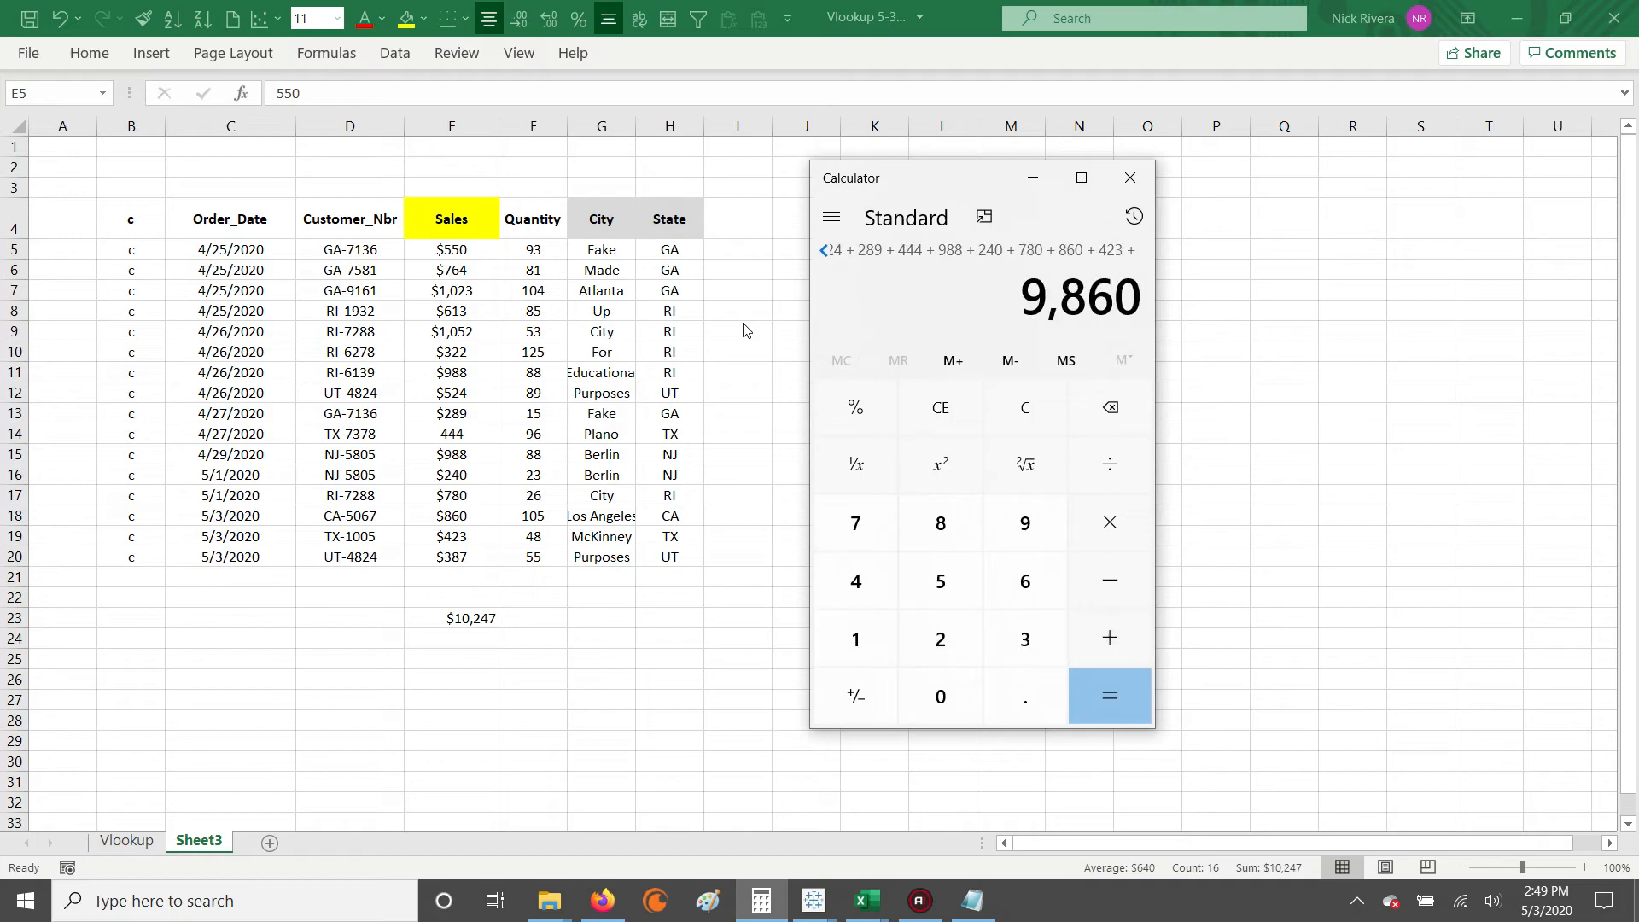
{"action": "type", "text": "387="}
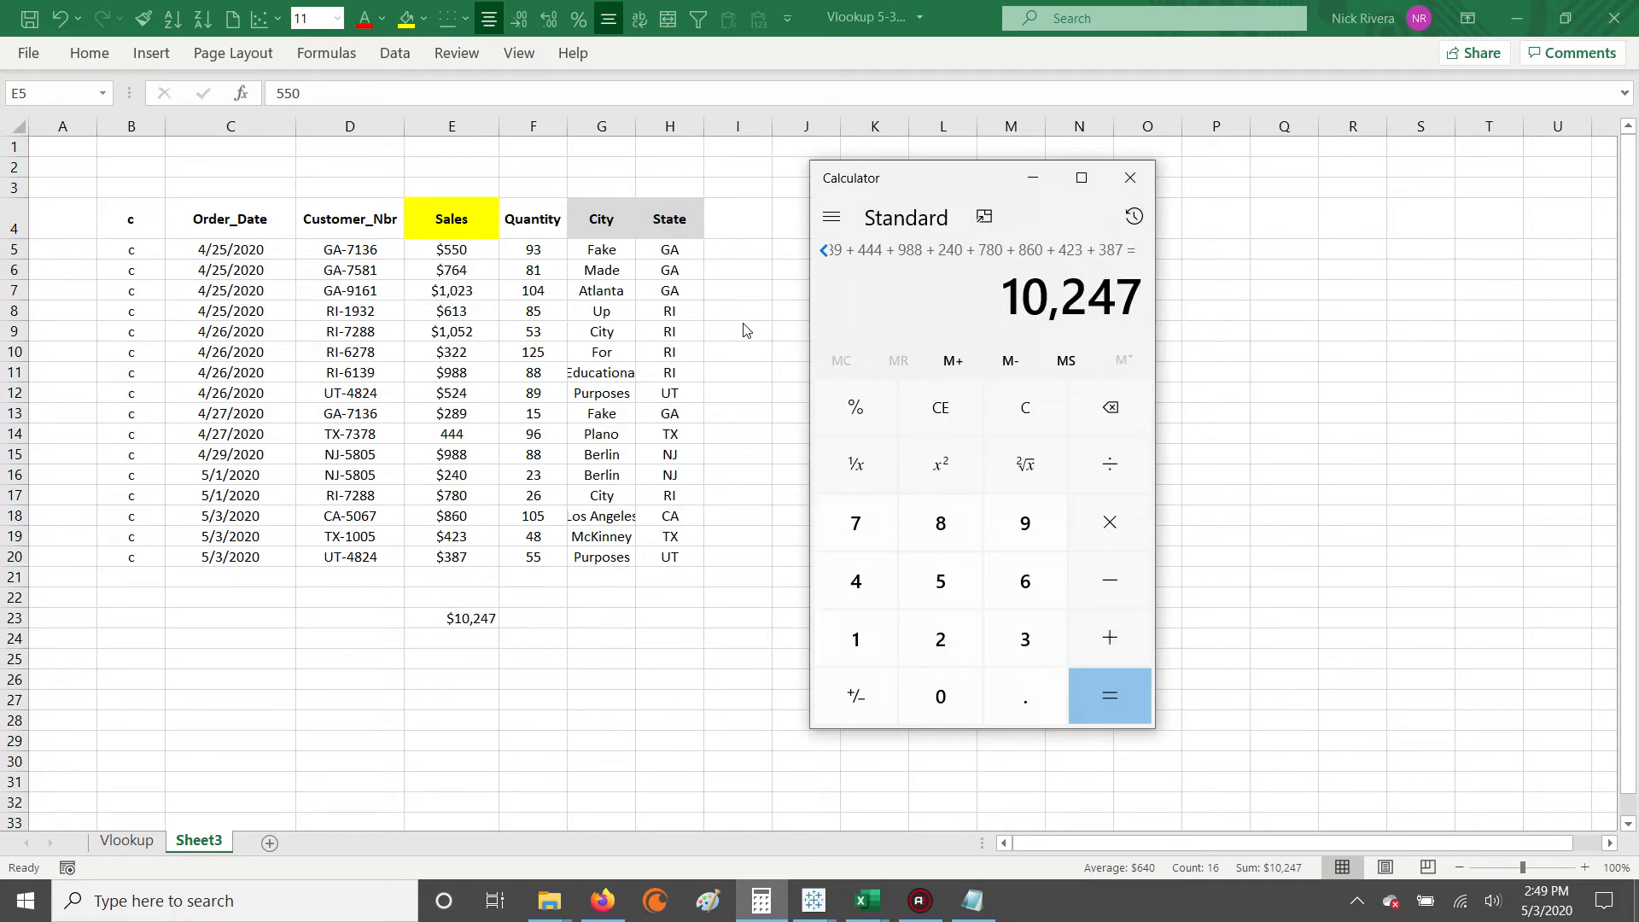
- Compare the total in Calculator with the SUM result in cell E23 of the Excel sheet
{"action": "left_click_drag", "start_coordinate": [1004, 292], "coordinate": [1143, 294]}
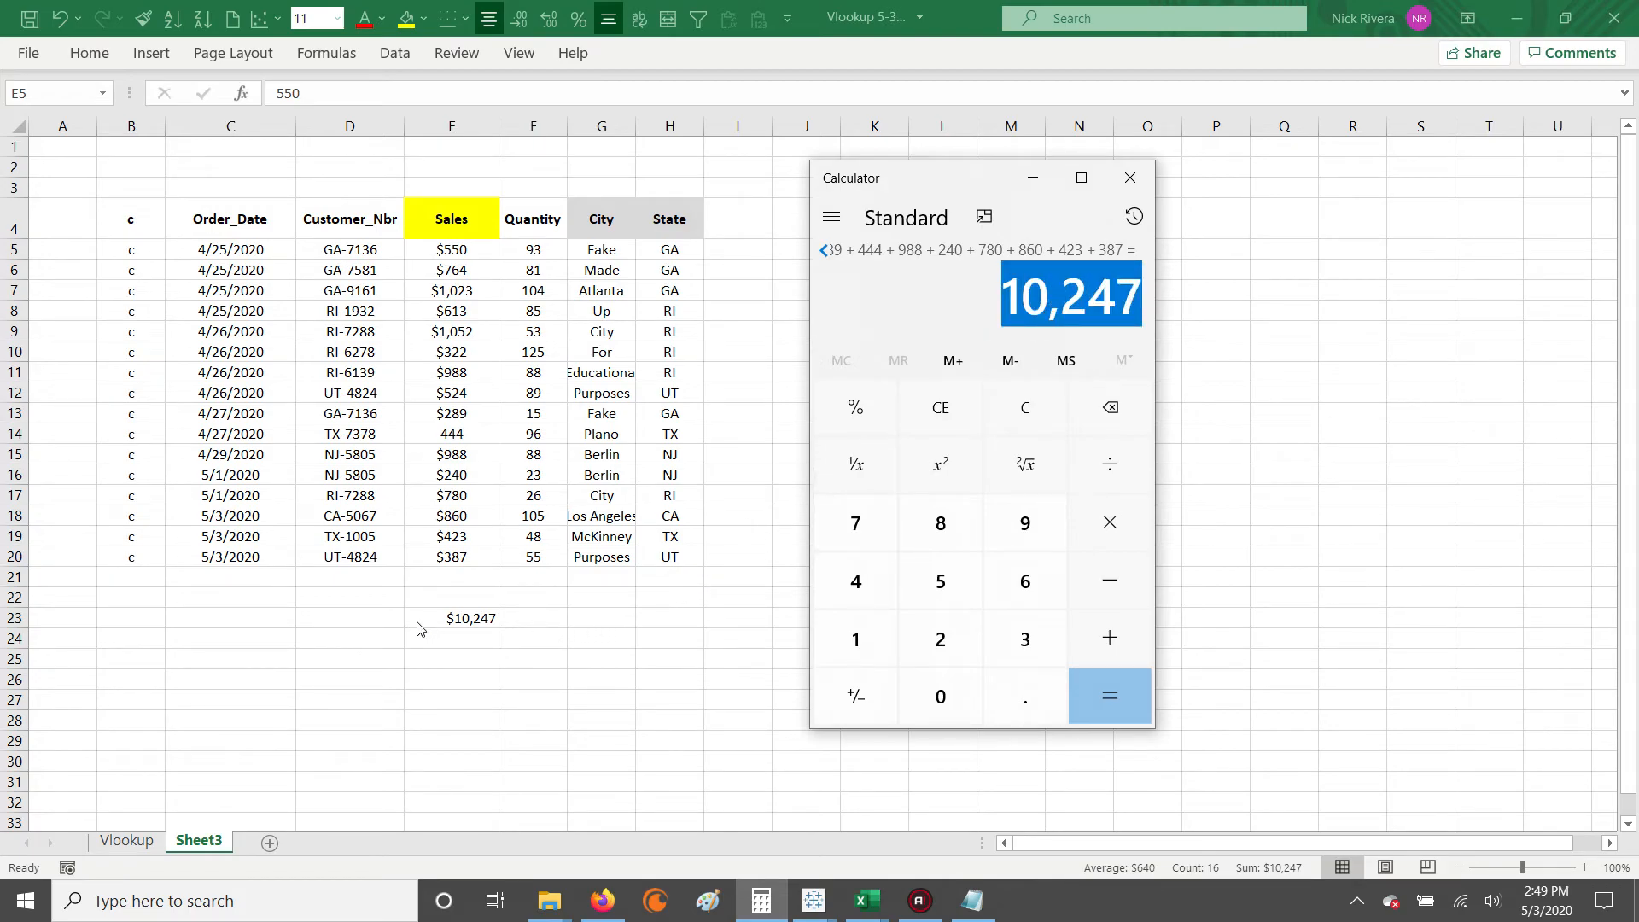
{"action": "key", "text": "alt+Tab"}
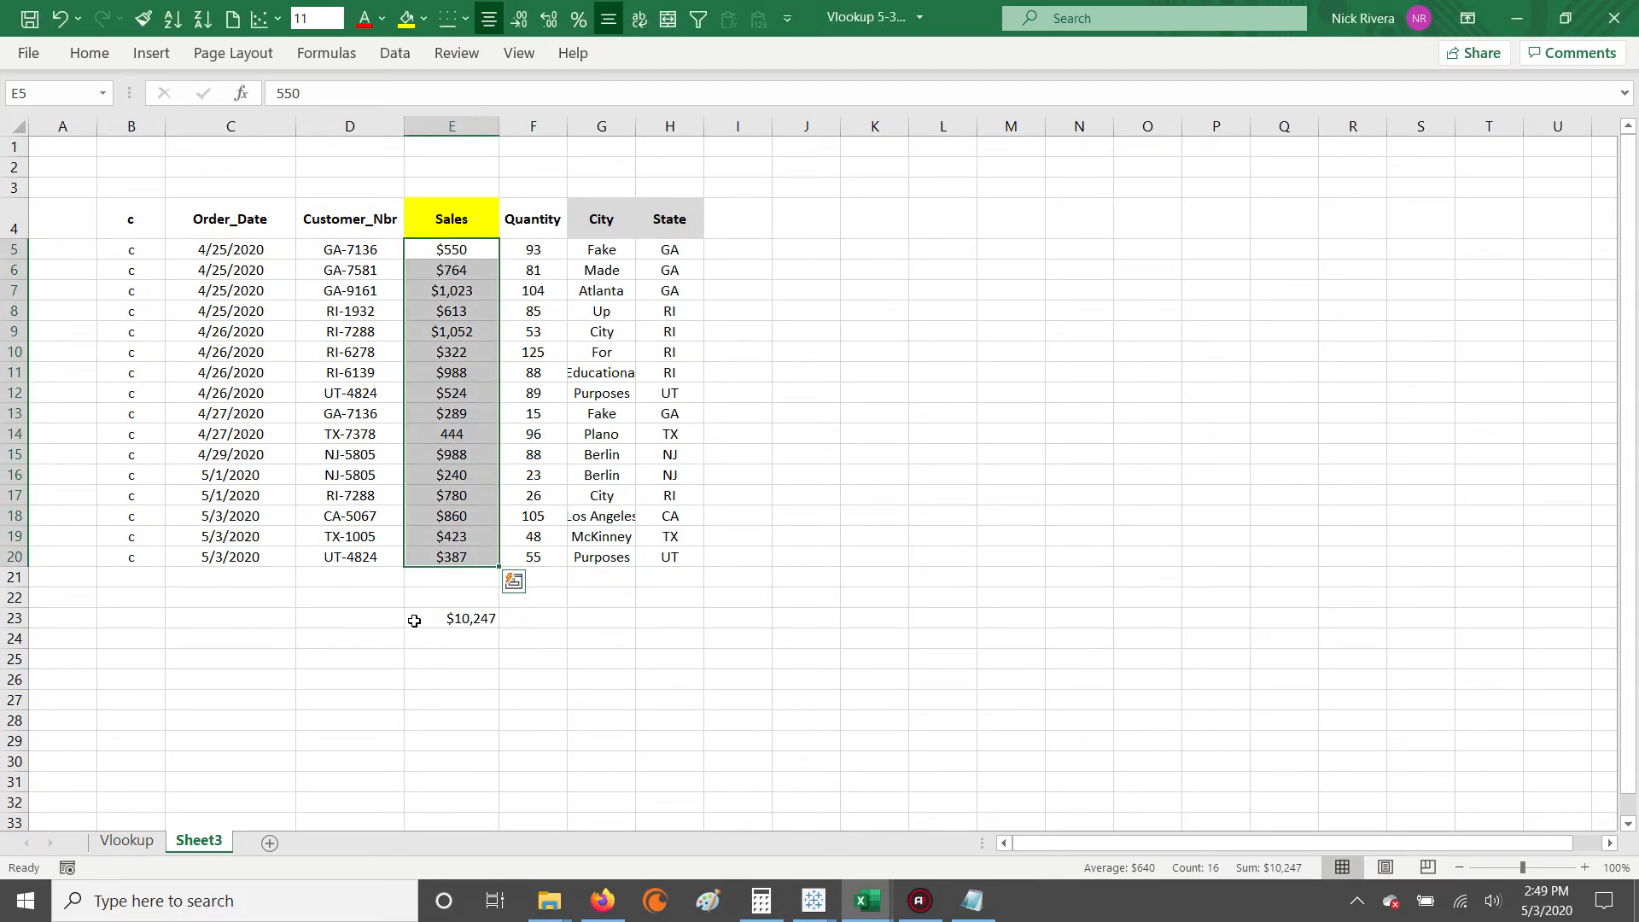
{"action": "left_click", "coordinate": [463, 620]}
{"action": "left_click", "coordinate": [760, 900]}
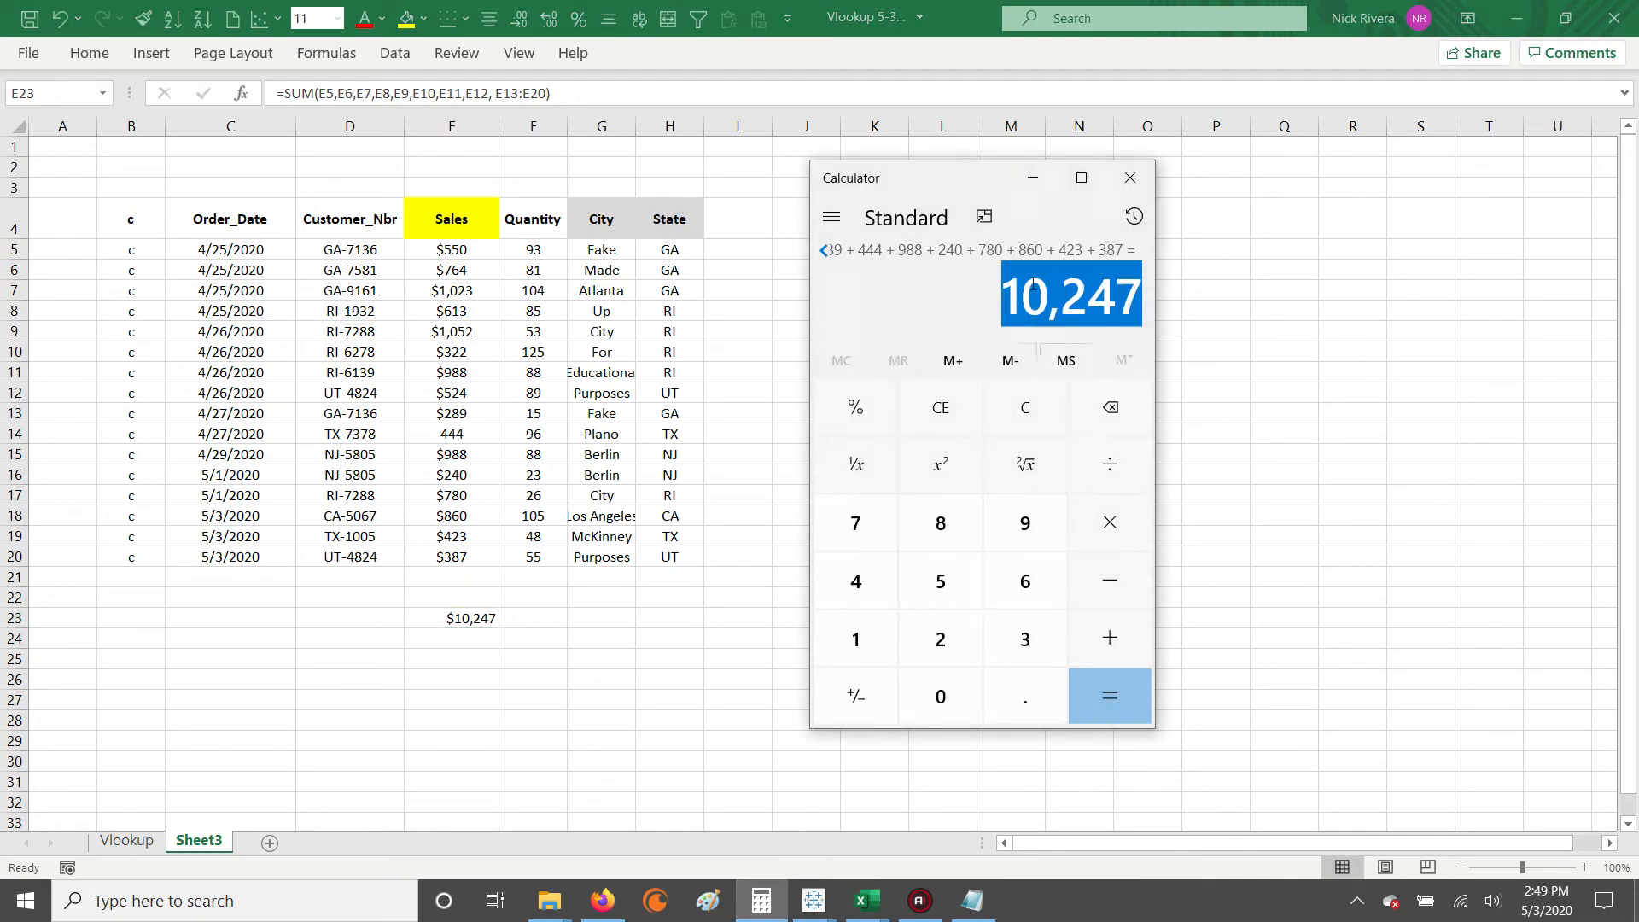
{"action": "left_click_drag", "start_coordinate": [1004, 293], "coordinate": [1155, 296]}
{"action": "key", "text": "alt+Tab"}
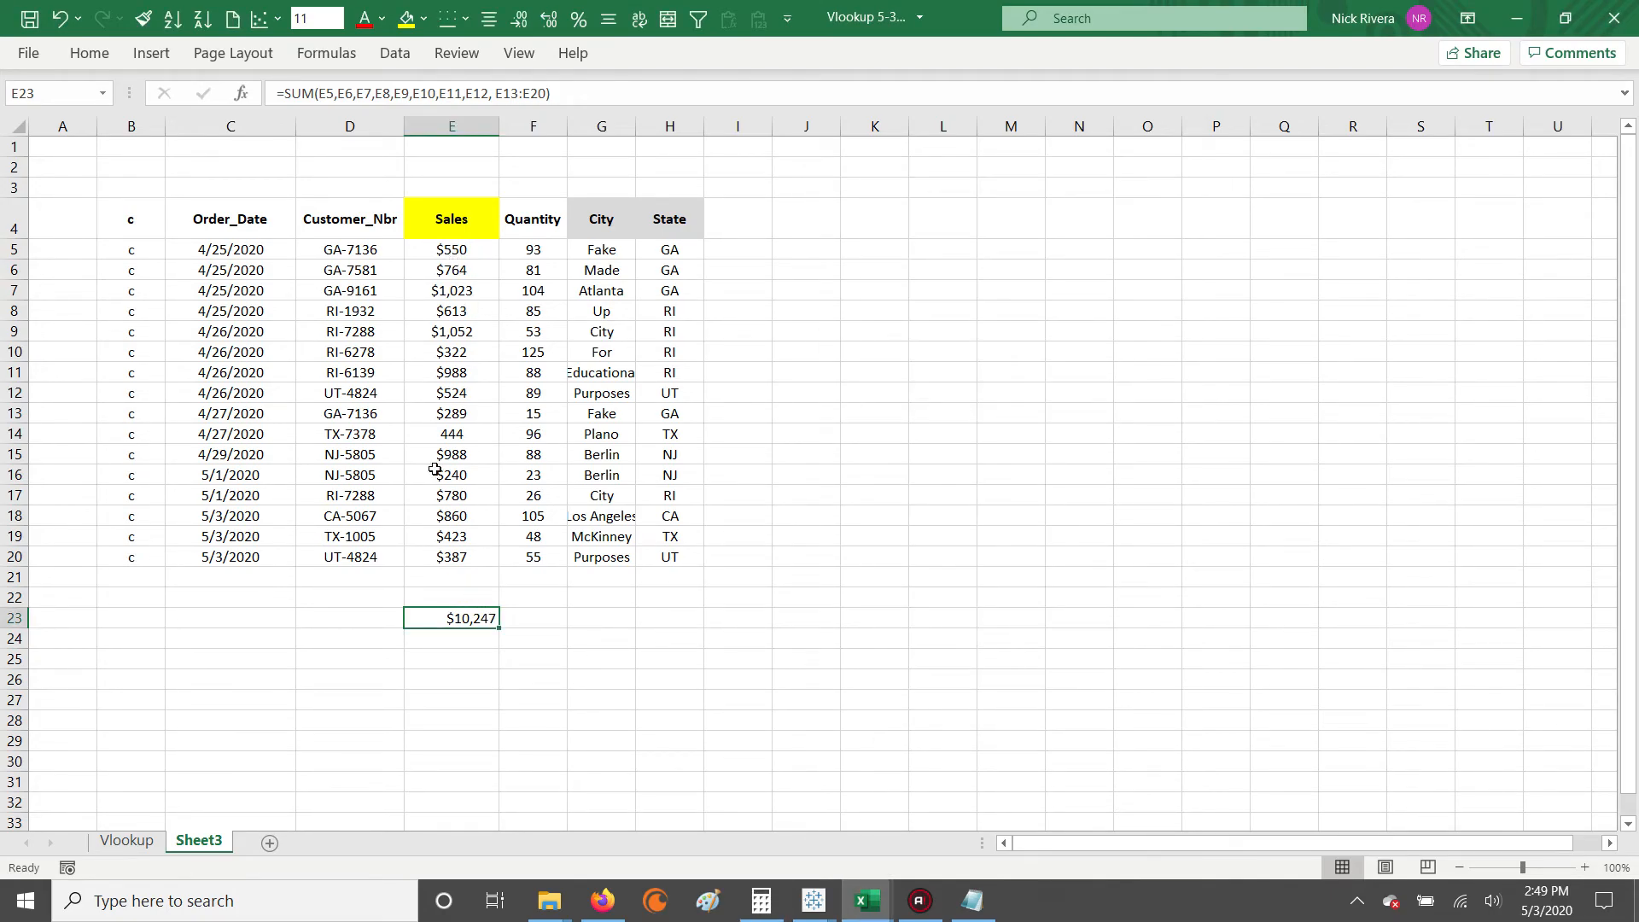
{"action": "left_click_drag", "start_coordinate": [355, 596], "coordinate": [605, 656]}
{"action": "left_click_drag", "start_coordinate": [364, 603], "coordinate": [697, 675]}
{"action": "left_click", "coordinate": [530, 649]}
{"action": "left_click_drag", "start_coordinate": [335, 592], "coordinate": [658, 688]}
{"action": "left_click_drag", "start_coordinate": [353, 596], "coordinate": [732, 696]}
{"action": "left_click_drag", "start_coordinate": [334, 596], "coordinate": [691, 735]}
{"action": "left_click_drag", "start_coordinate": [343, 591], "coordinate": [677, 731]}
{"action": "left_click", "coordinate": [505, 698]}
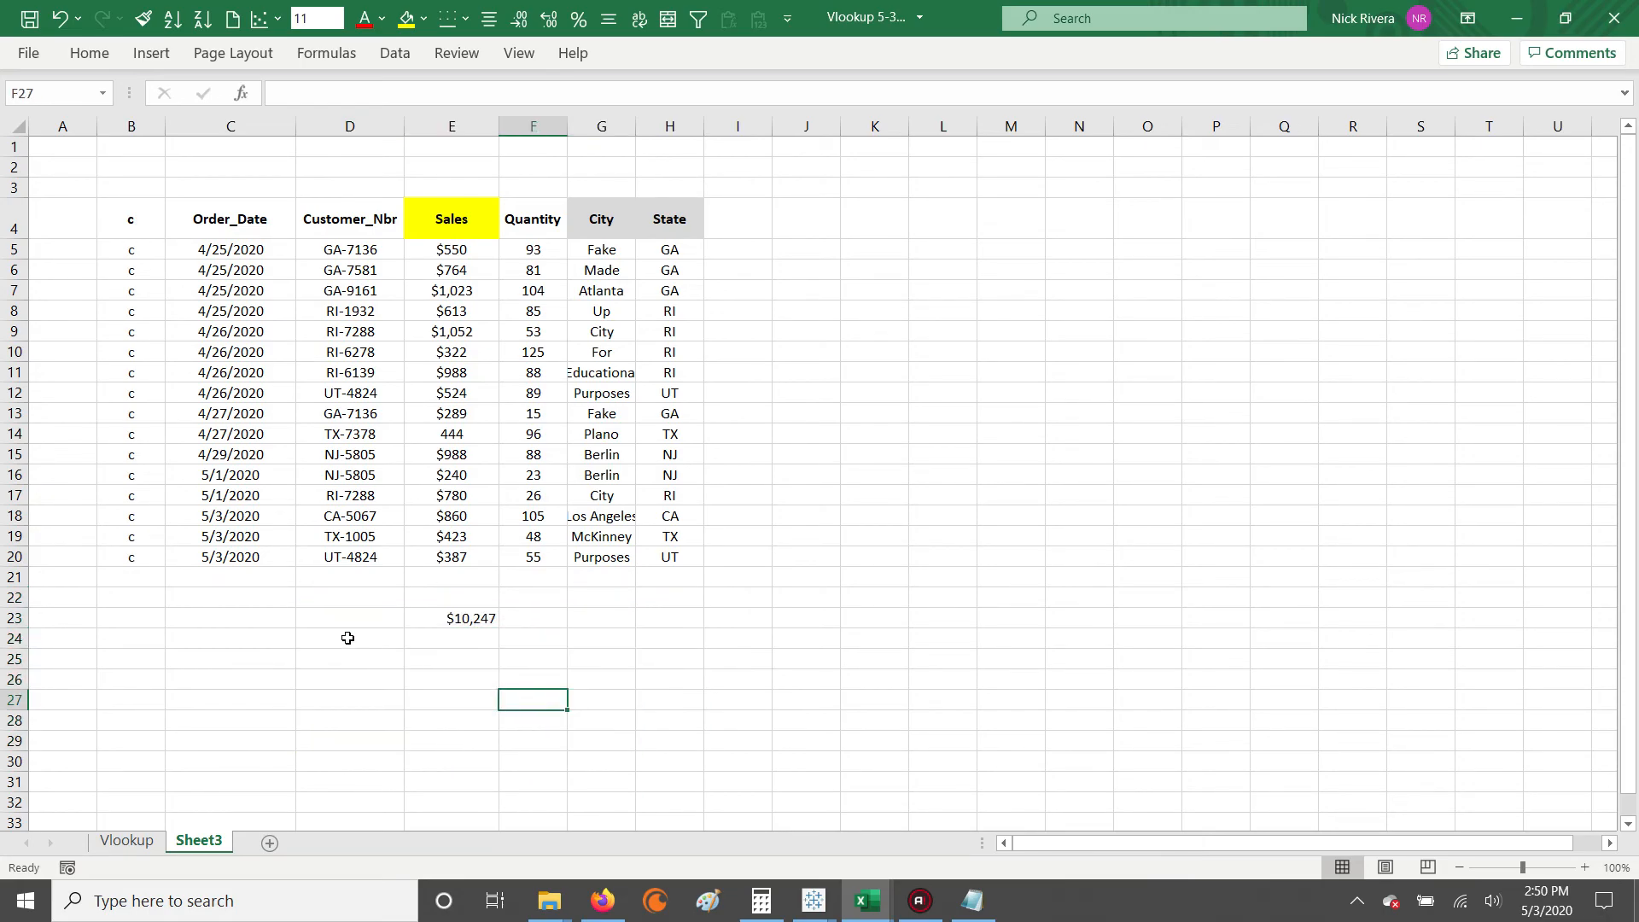
{"action": "left_click_drag", "start_coordinate": [333, 602], "coordinate": [679, 732]}
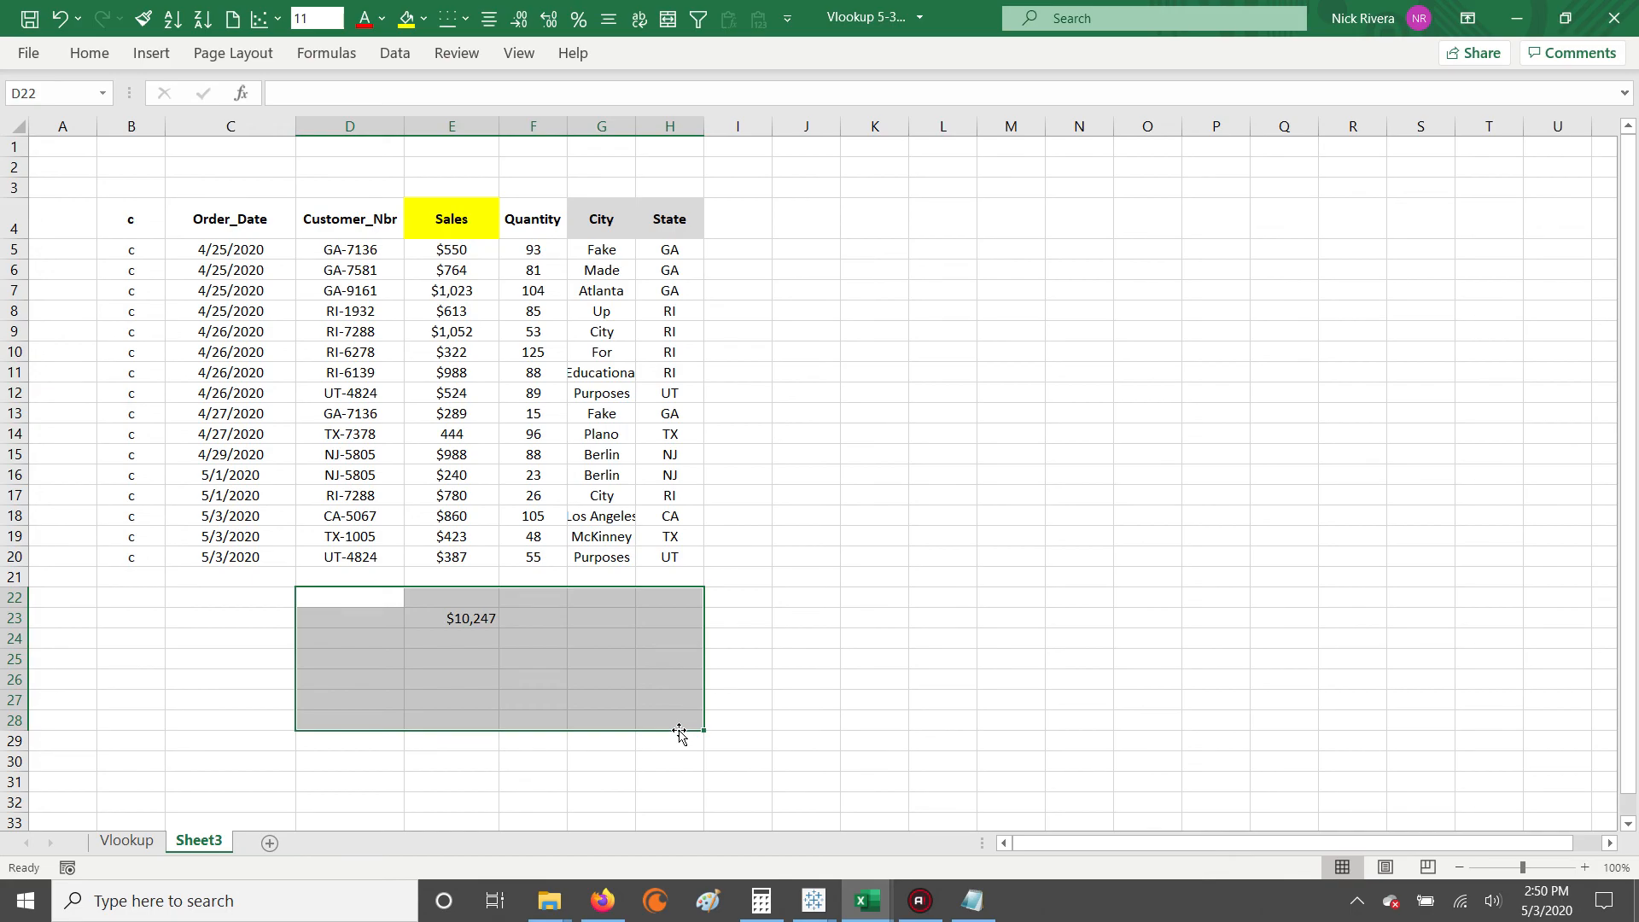
{"action": "left_click_drag", "start_coordinate": [345, 596], "coordinate": [682, 718]}
{"action": "left_click_drag", "start_coordinate": [355, 594], "coordinate": [636, 726]}
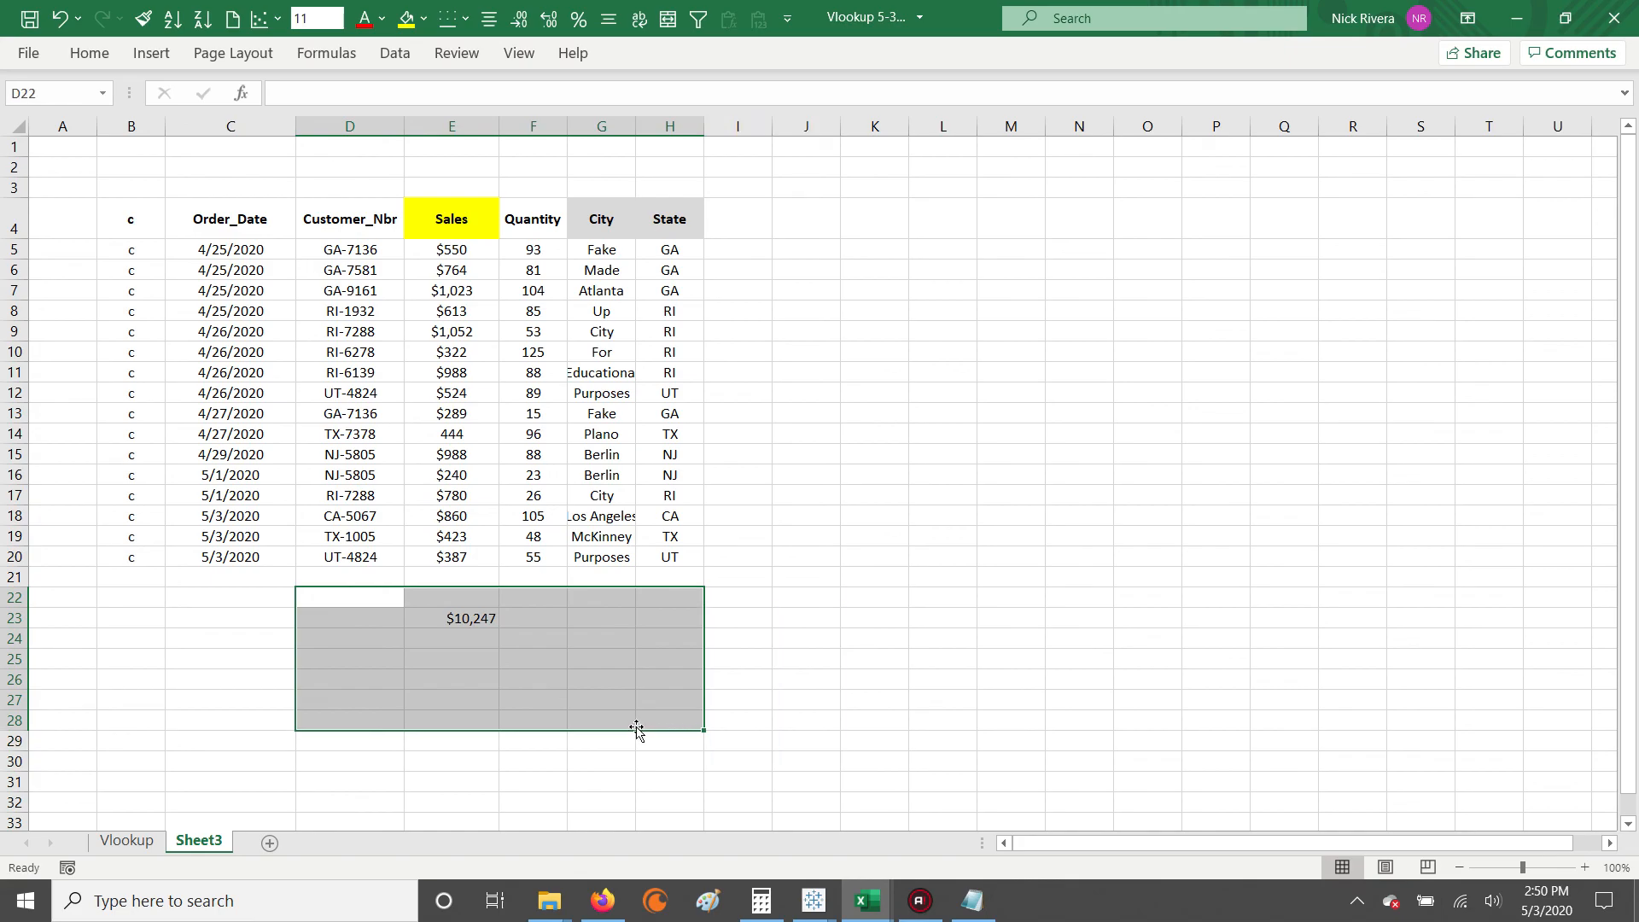